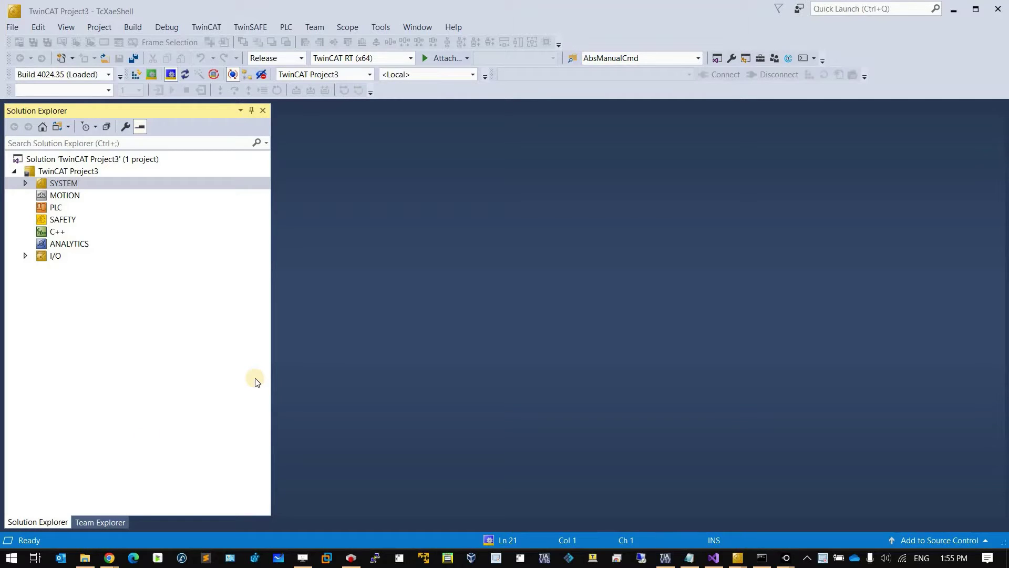
- Switch to the browser and review the ifm AL1332 product page's downloads for the EtherCAT ESI description file
left_click(108, 557)
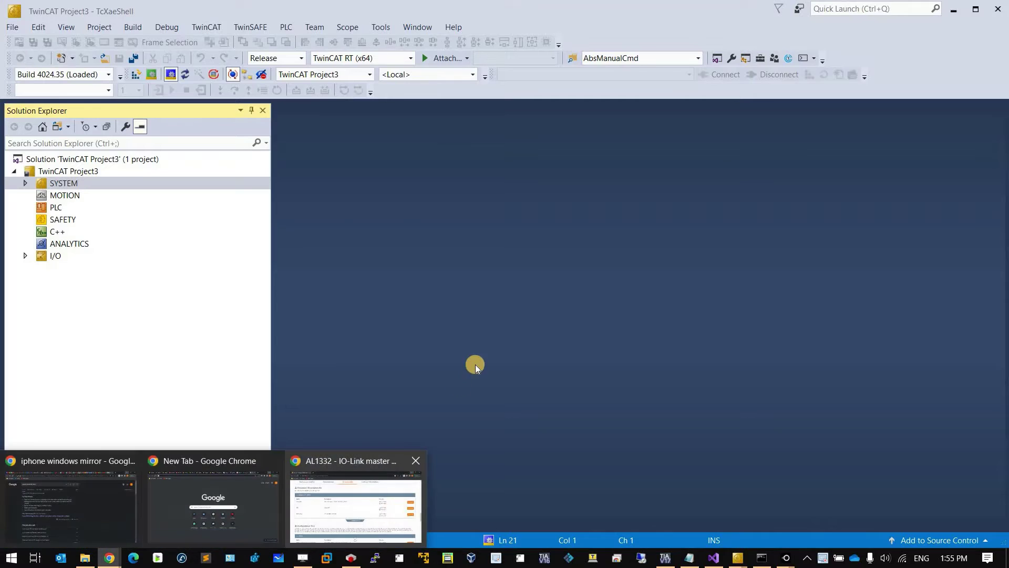
left_click(356, 504)
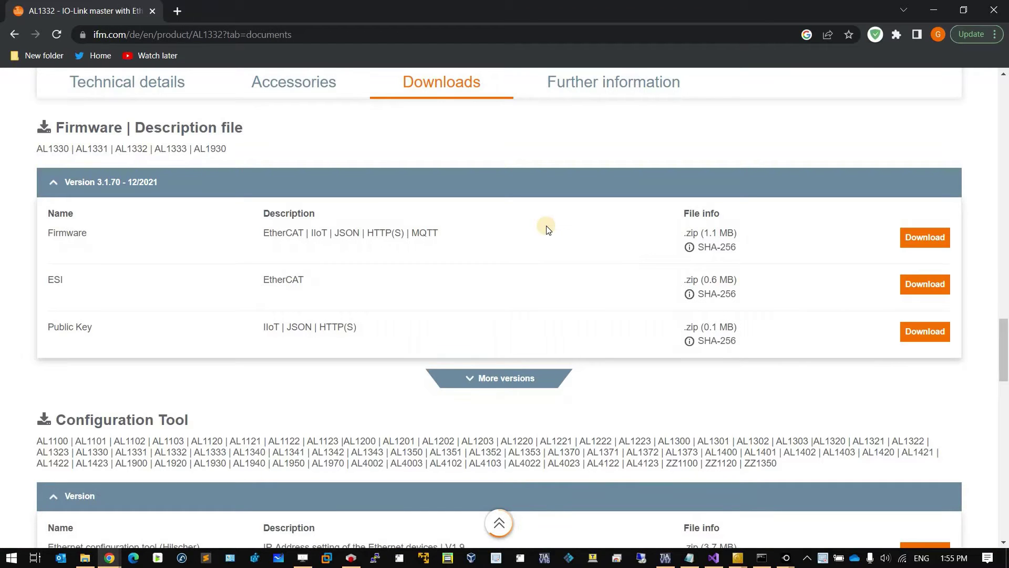
scroll(546, 230, "up", 20)
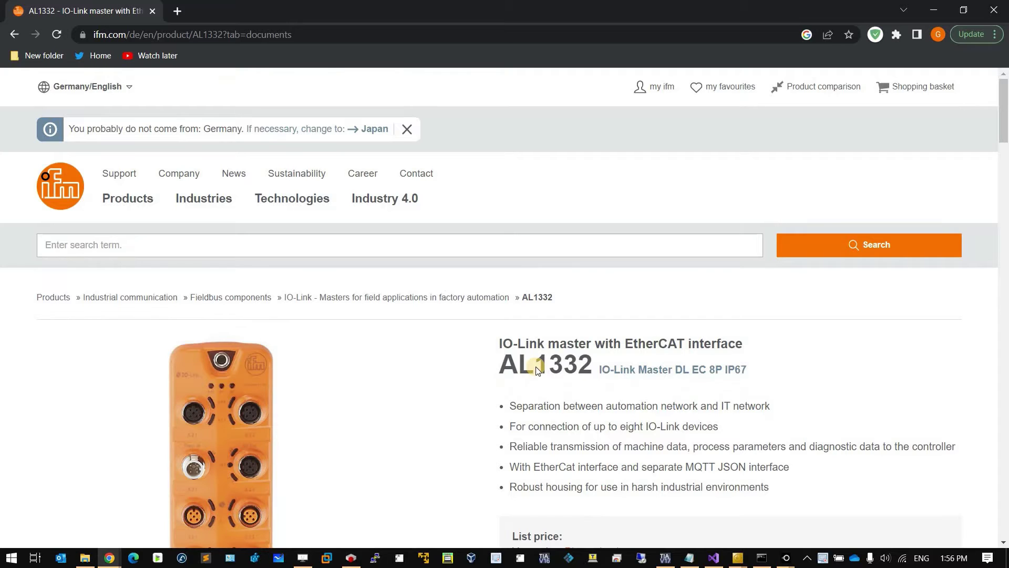
scroll(480, 162, "down", 4)
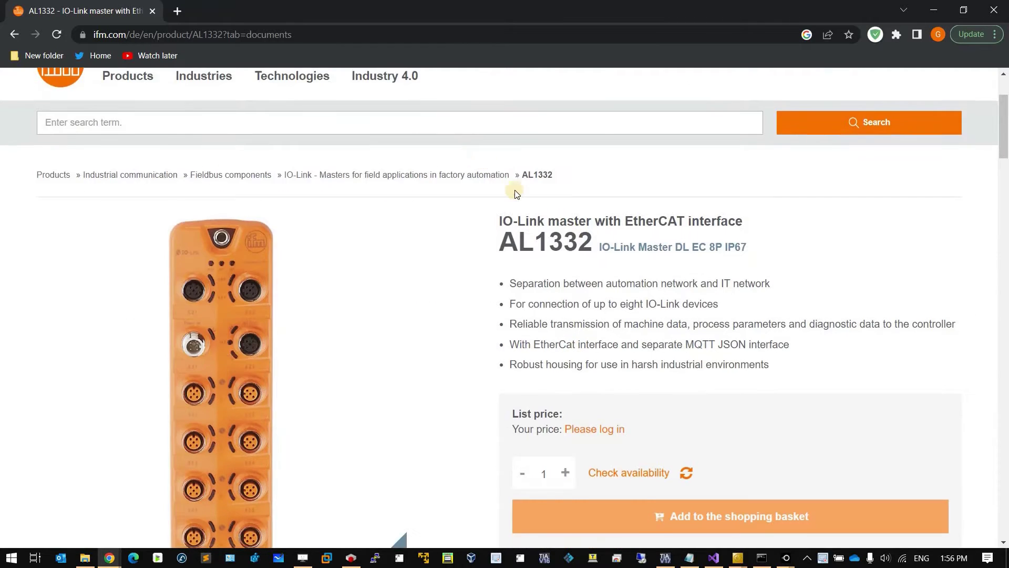
scroll(509, 224, "down", 18)
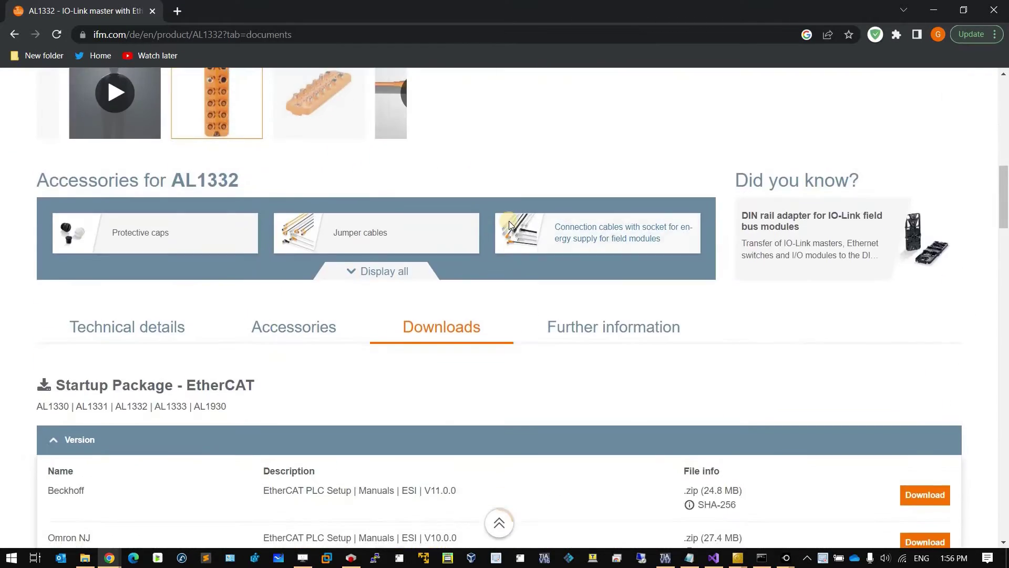
scroll(509, 223, "down", 12)
scroll(163, 155, "up", 1)
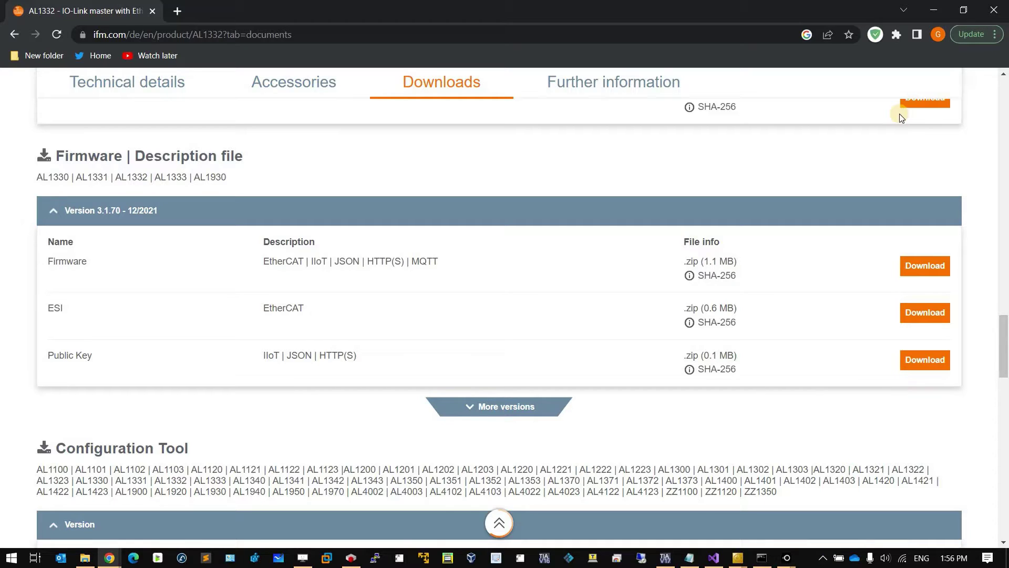
left_click(938, 9)
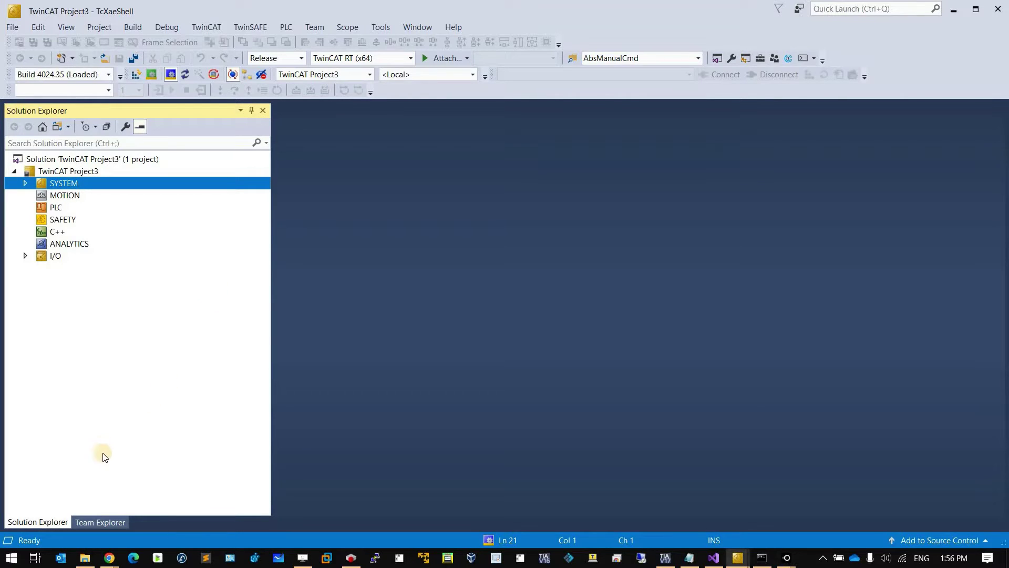
- Check the TwinCAT 3.1 Config\Io\EtherCAT folder in File Explorer and locate TwinCAT's Reload Device Descriptions command for EtherCAT devices
key("alt+Tab")
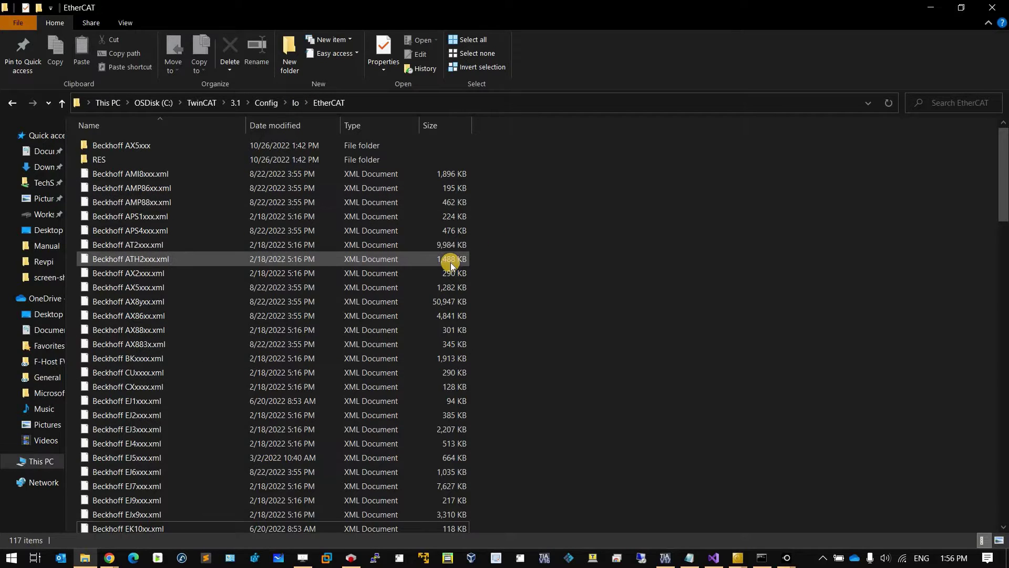
key("alt+Tab")
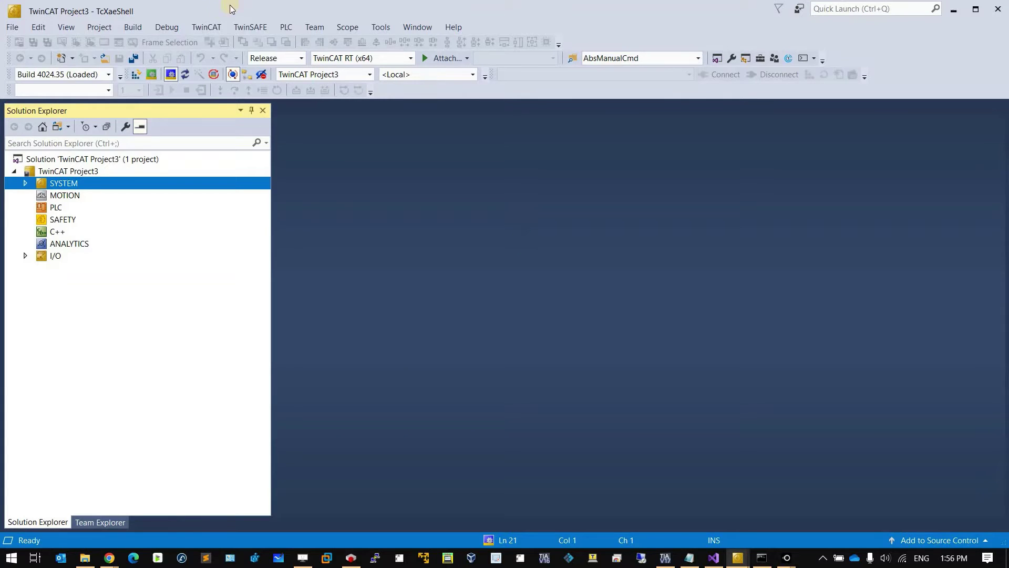
left_click(209, 29)
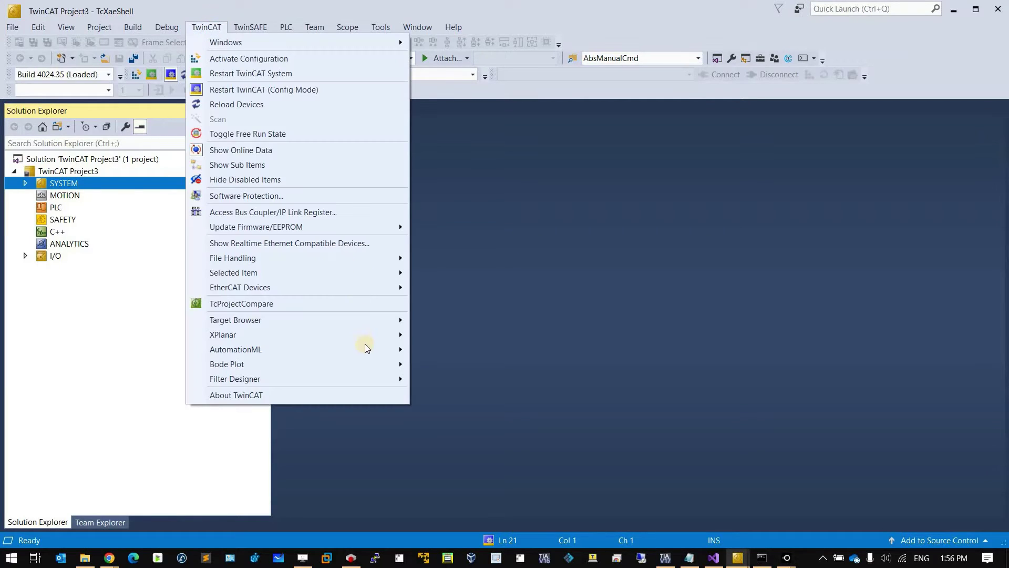
mouse_move(356, 286)
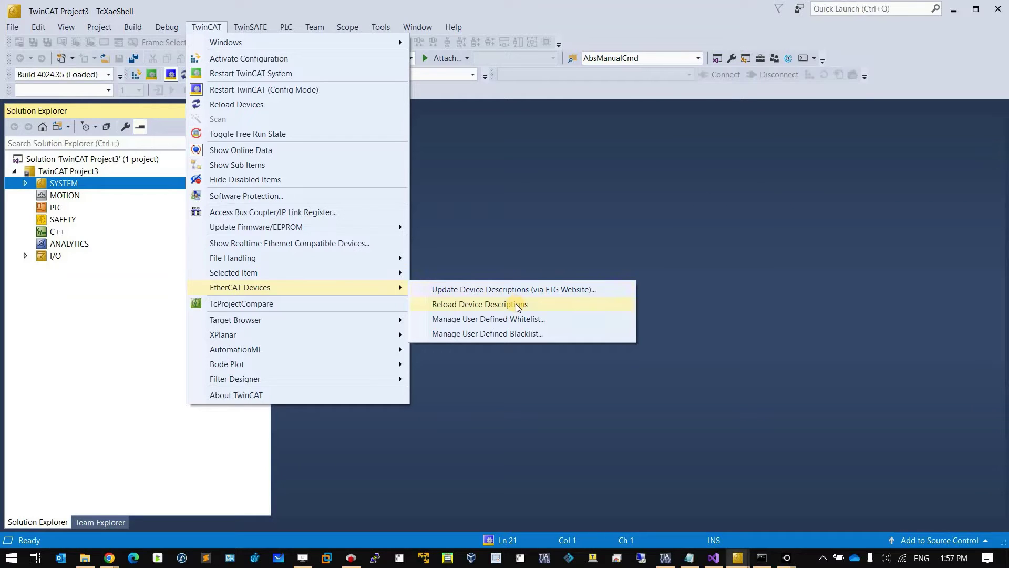
left_click(536, 273)
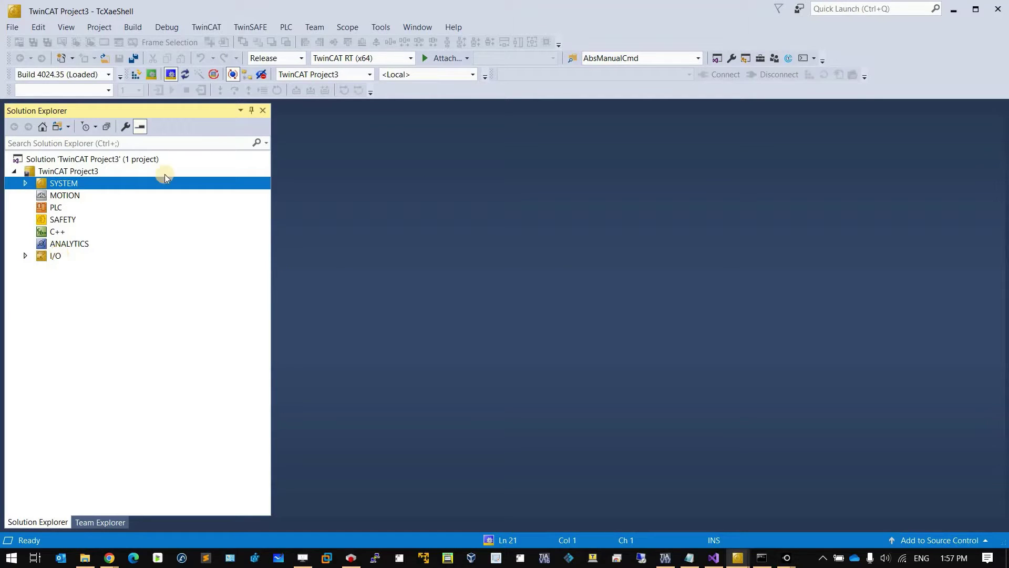
- Open the TwinCAT Project3 system settings and choose CP-1CA674 as the target system
double_click(70, 171)
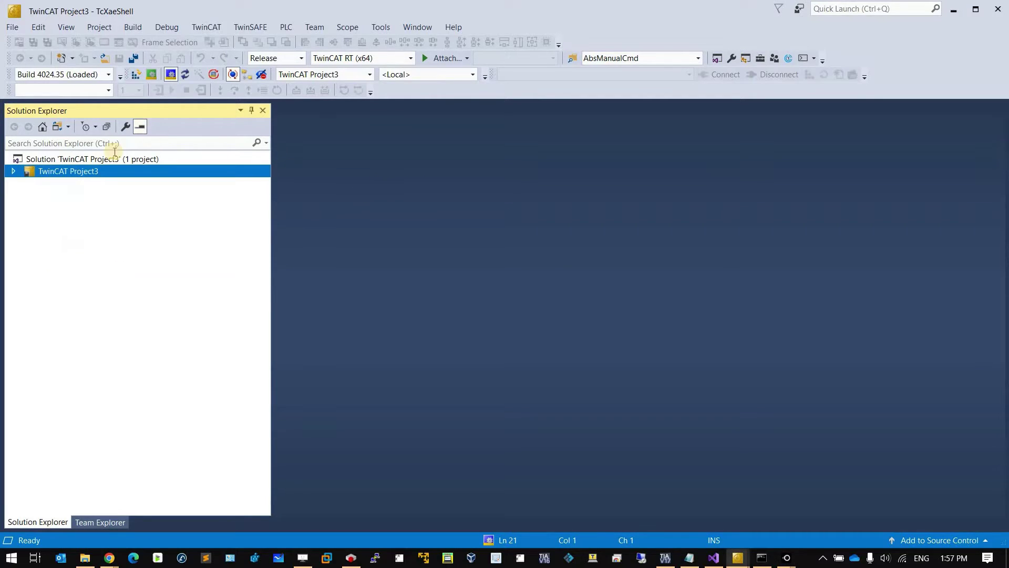
double_click(64, 174)
double_click(63, 183)
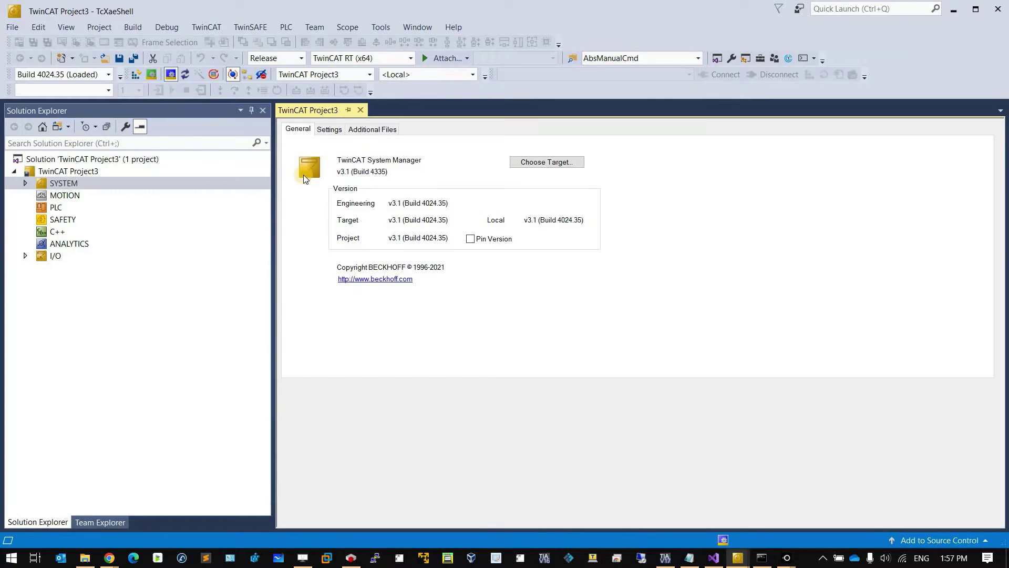
left_click(534, 166)
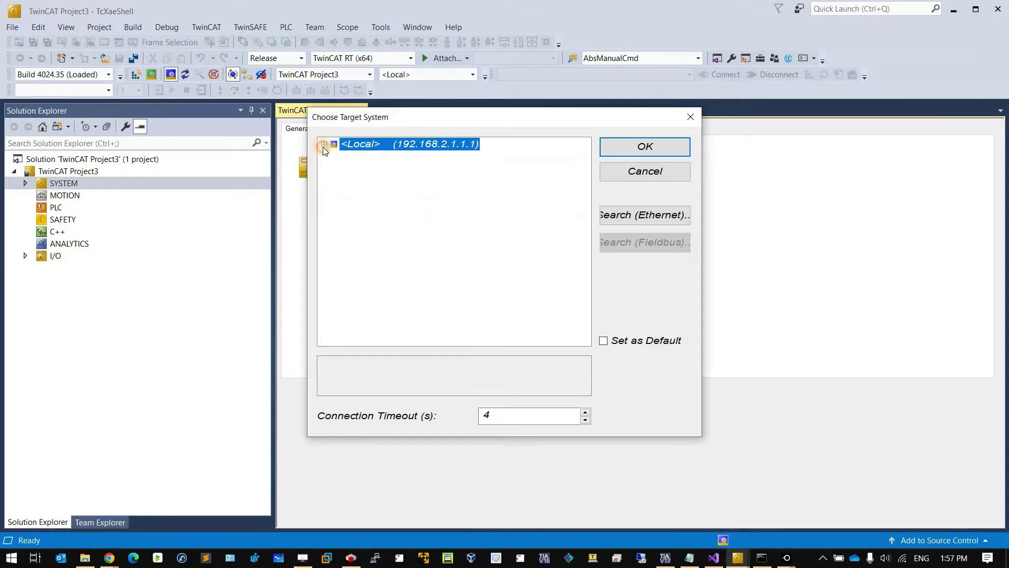
left_click(436, 158)
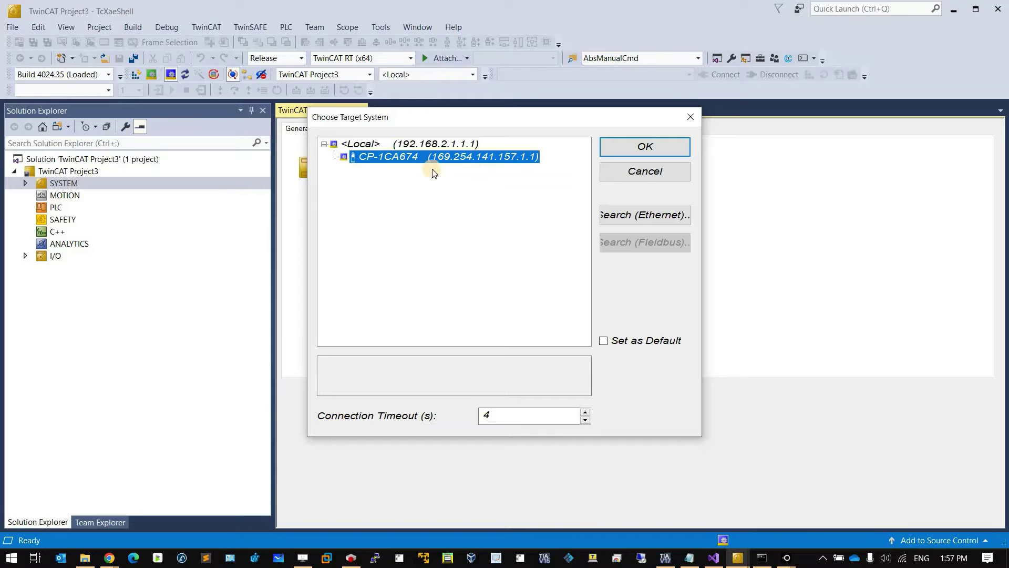
left_click(633, 149)
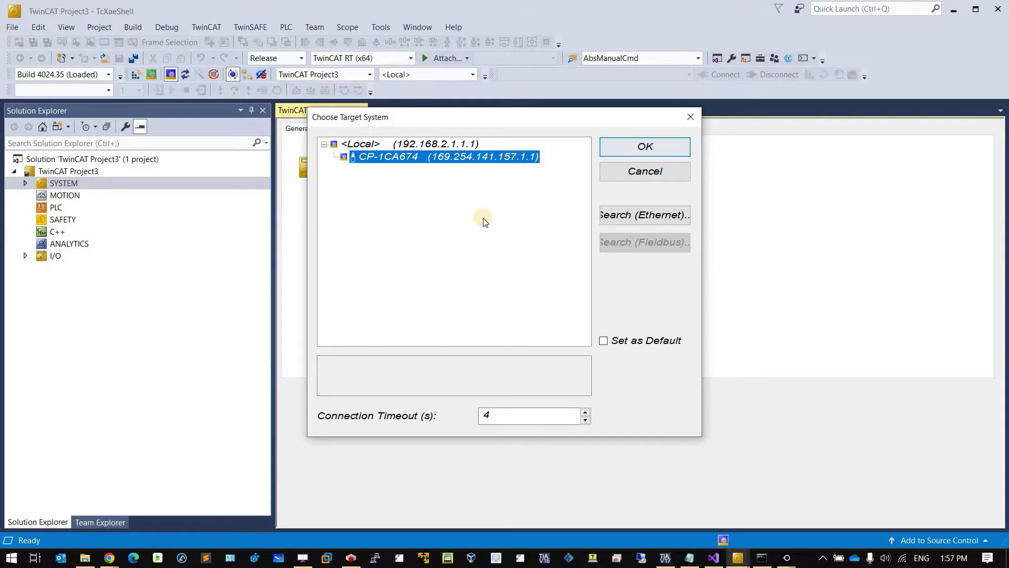
left_click(148, 181)
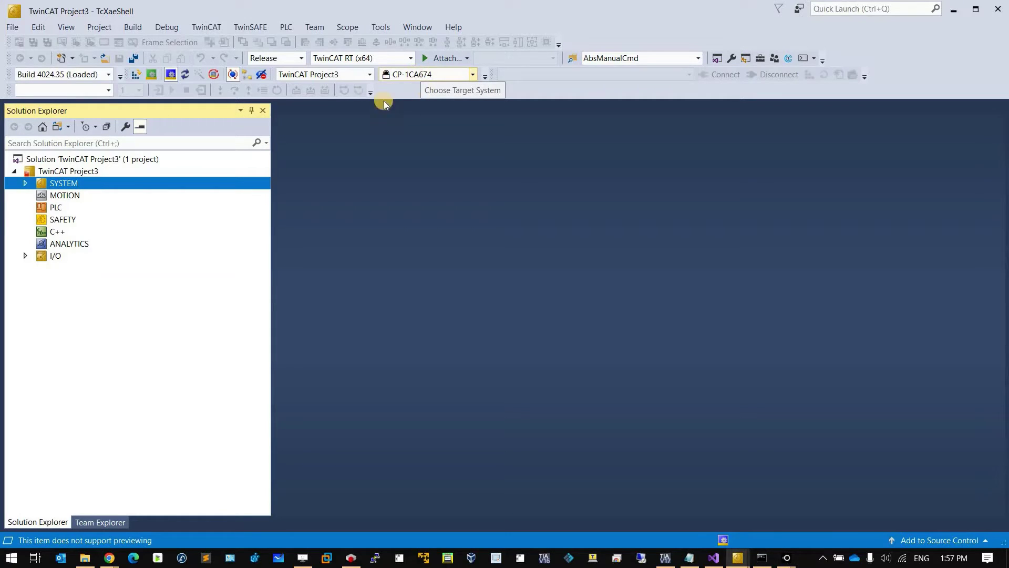
- Add an EtherCAT Master named Device 1 to the I/O devices, using the Ethernet 2 (TwinCAT-Intel PCI Ethernet Adapter (Gigabit)) network adapter
left_click(24, 256)
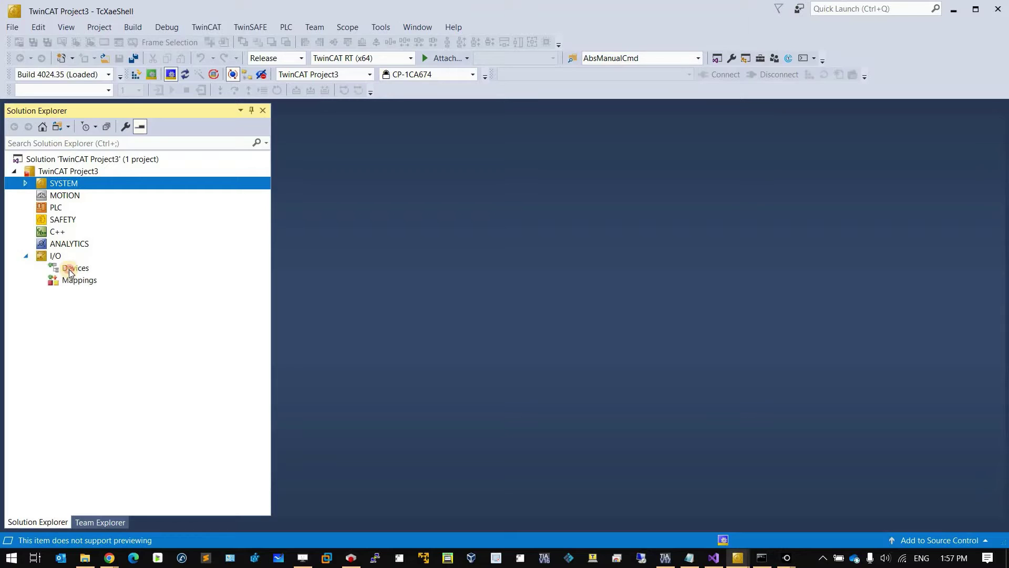
left_click(108, 269)
right_click(110, 268)
left_click(143, 279)
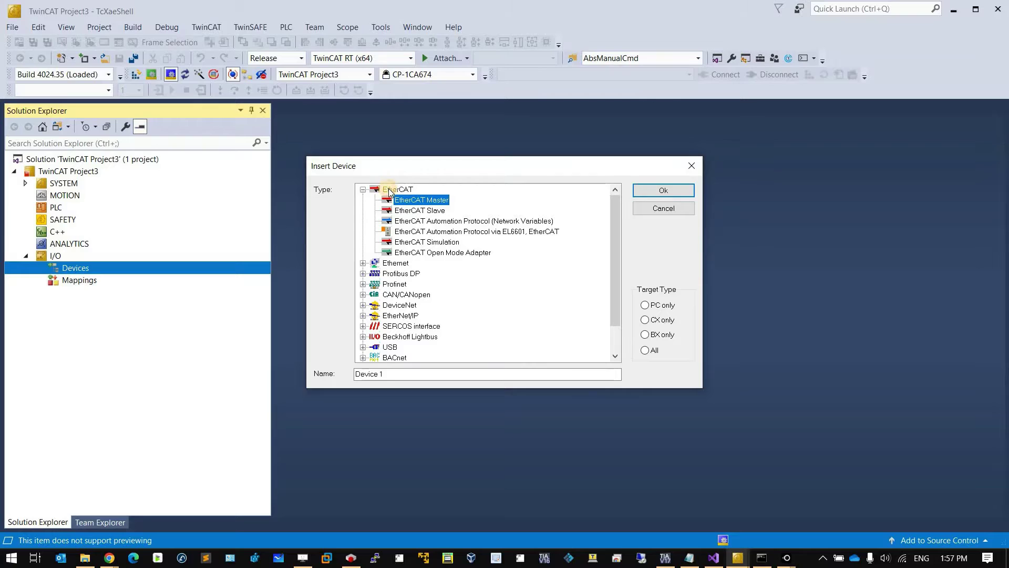
left_click(392, 189)
left_click(495, 199)
left_click(663, 190)
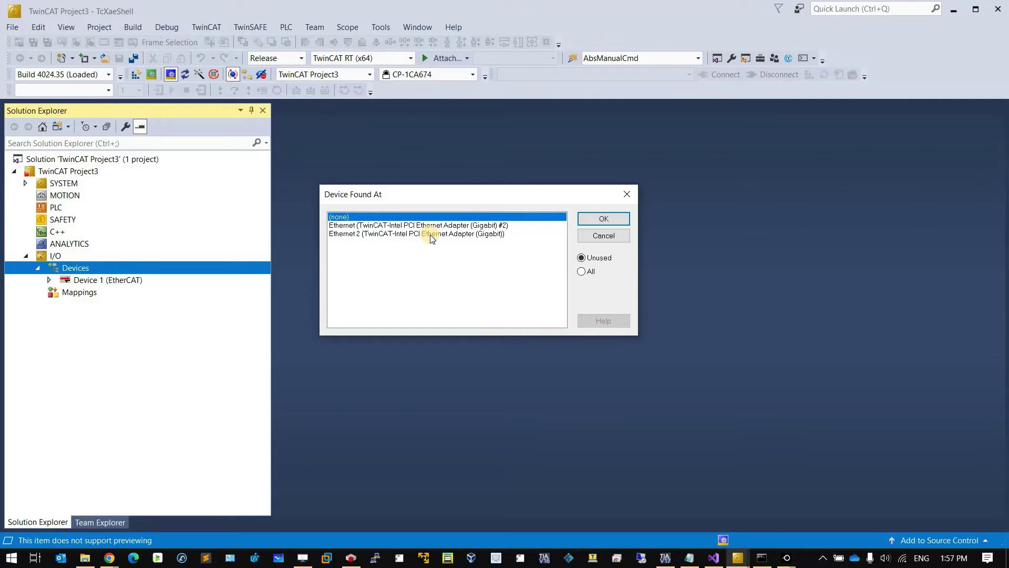
left_click(430, 234)
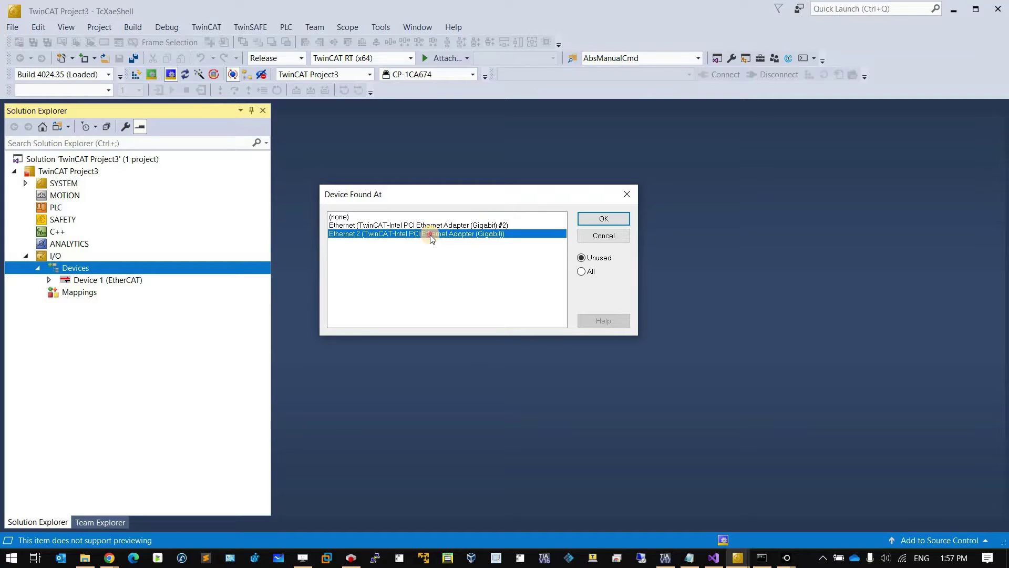
double_click(429, 235)
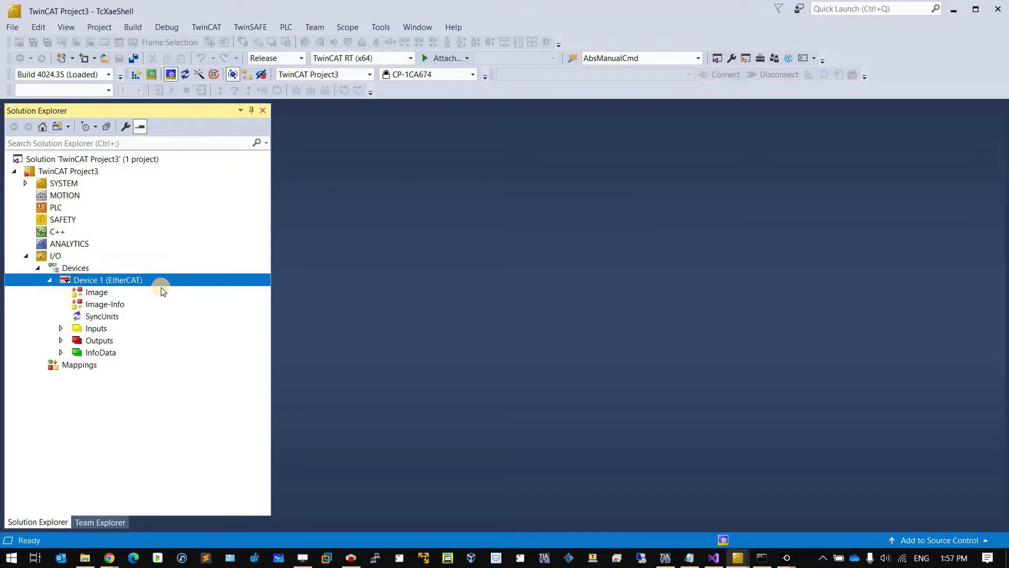
- Change the network adapter of Device 1 (EtherCAT) to Ethernet (TwinCAT-Intel PCI Ethernet Adapter (Gigabit) #2)
double_click(121, 280)
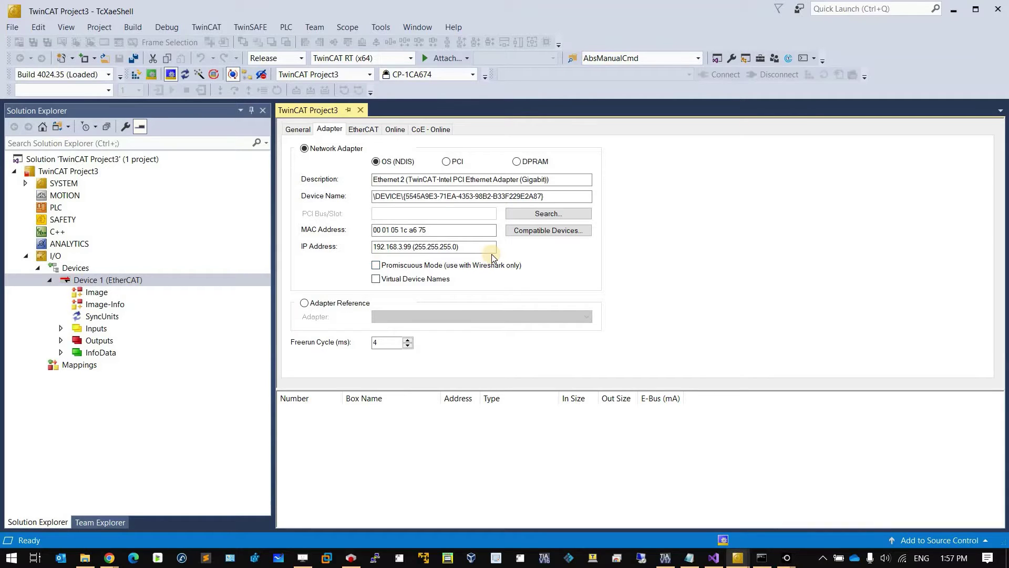
left_click(517, 213)
double_click(401, 238)
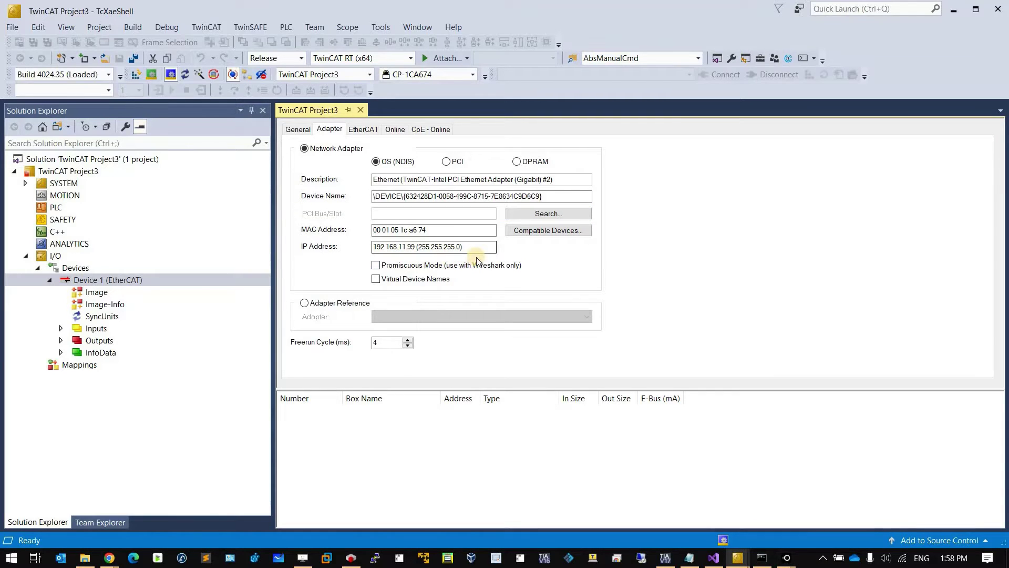
left_click(439, 246)
- Insert an ifm IO-Link Master AL1332 from ifm electronic as Box 1 under Device 1 (EtherCAT)
left_click(146, 277)
right_click(148, 280)
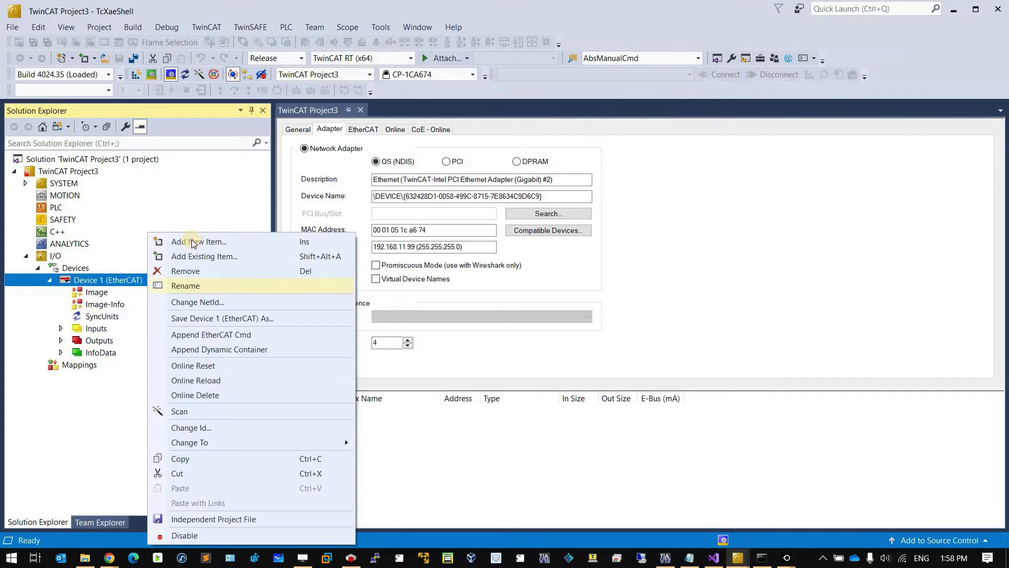
left_click(196, 242)
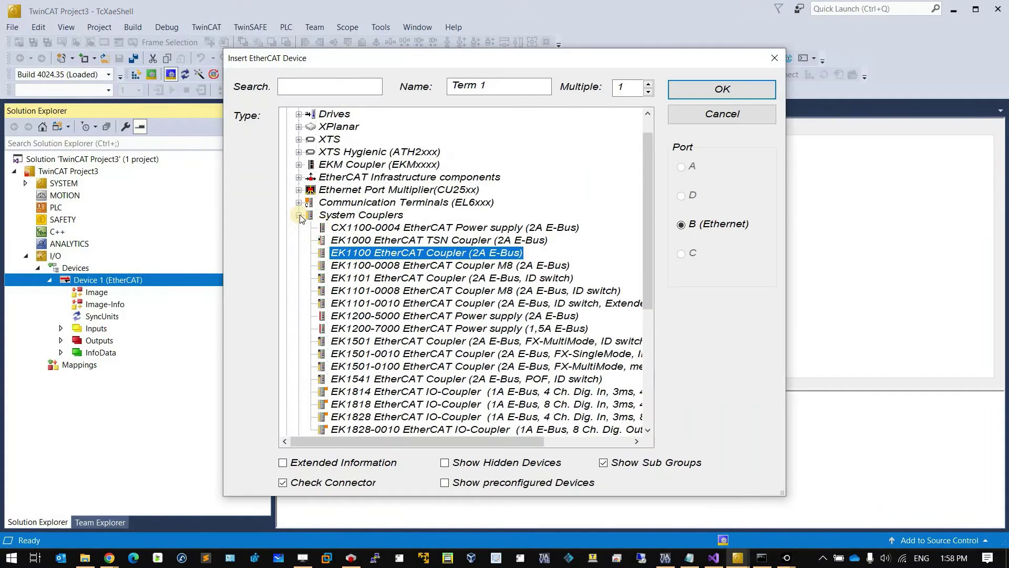
left_click(299, 215)
scroll(336, 147, "up", 1)
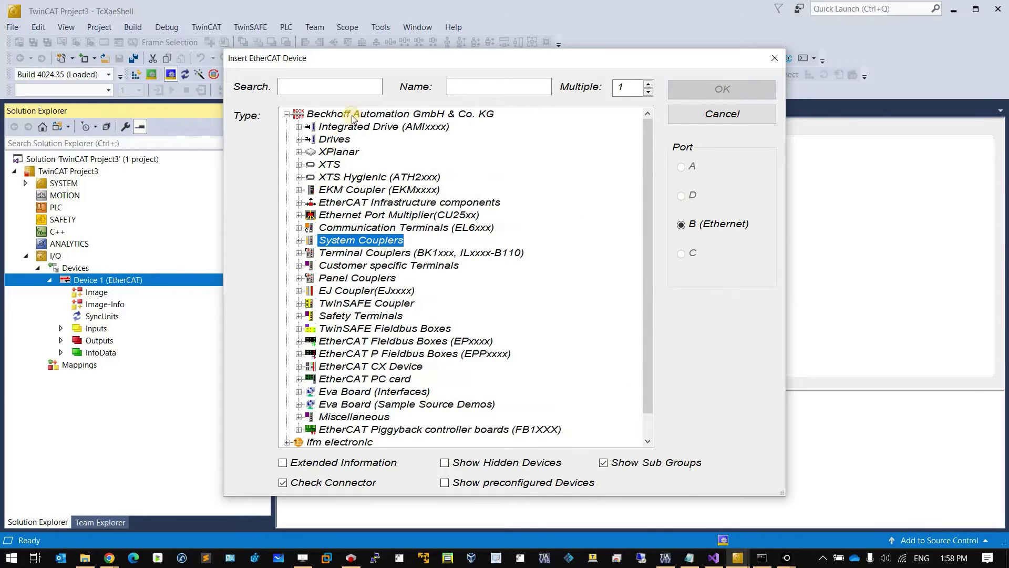
left_click(286, 114)
left_click(367, 130)
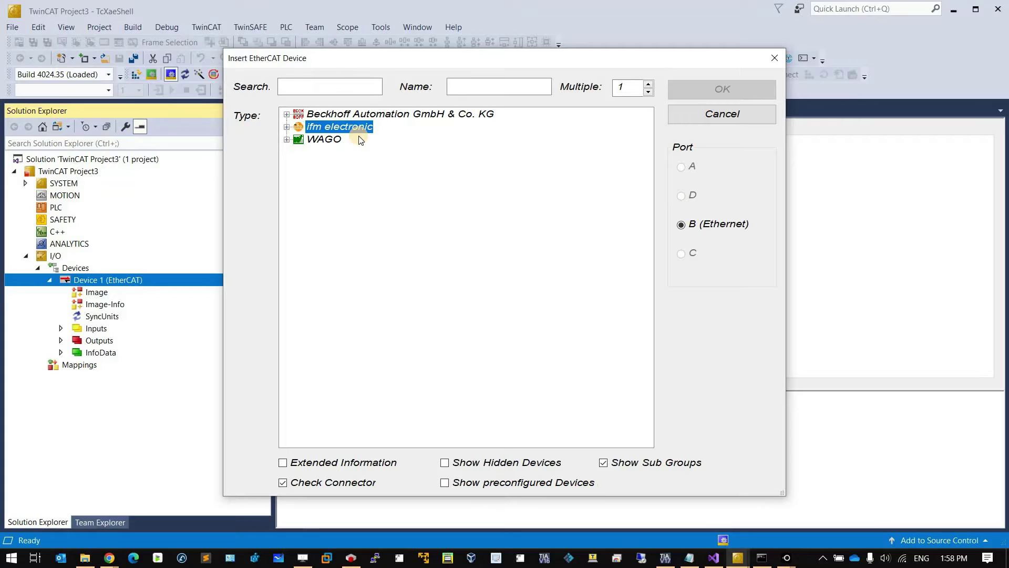
left_click(286, 127)
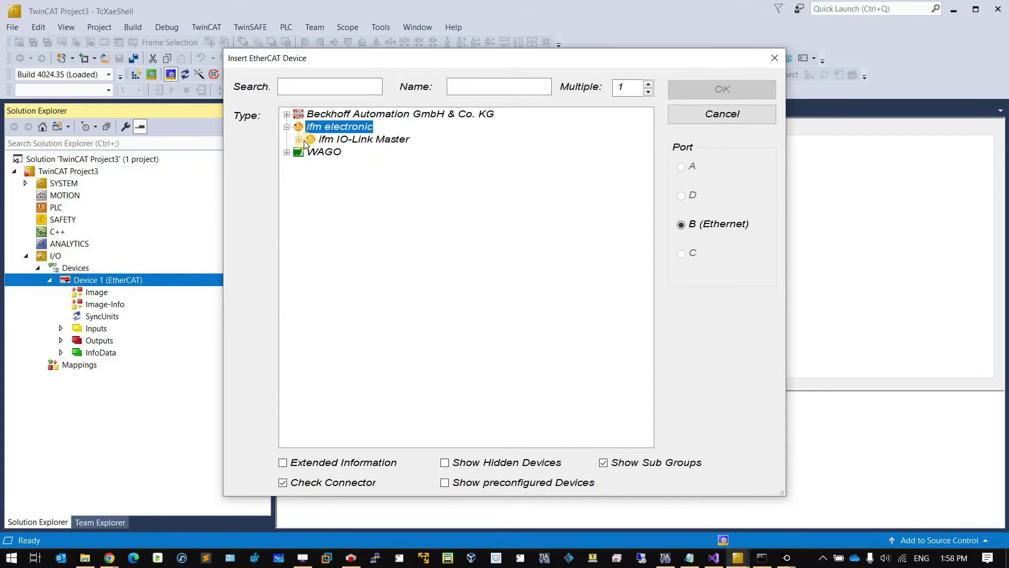
left_click(300, 140)
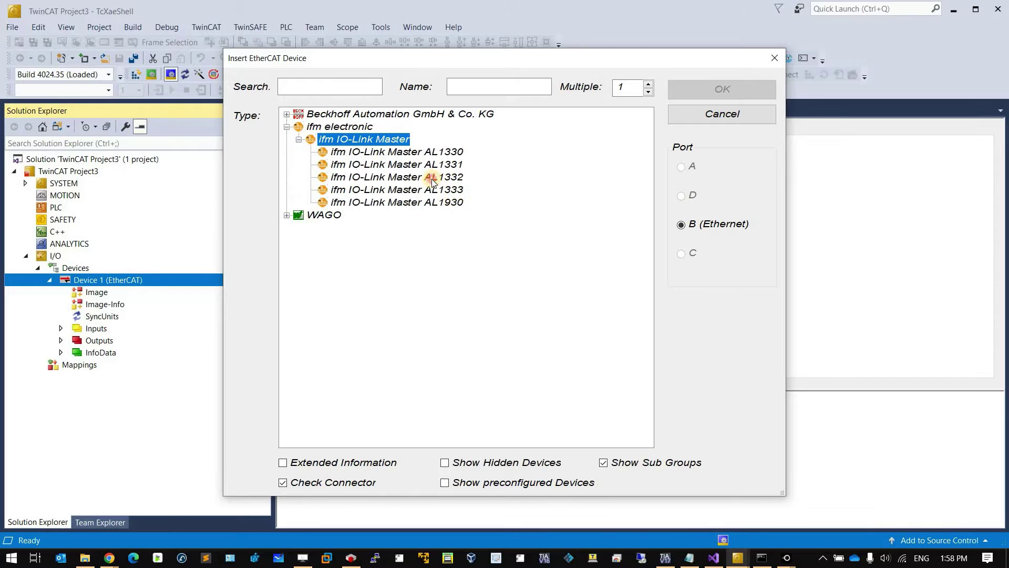
left_click(370, 179)
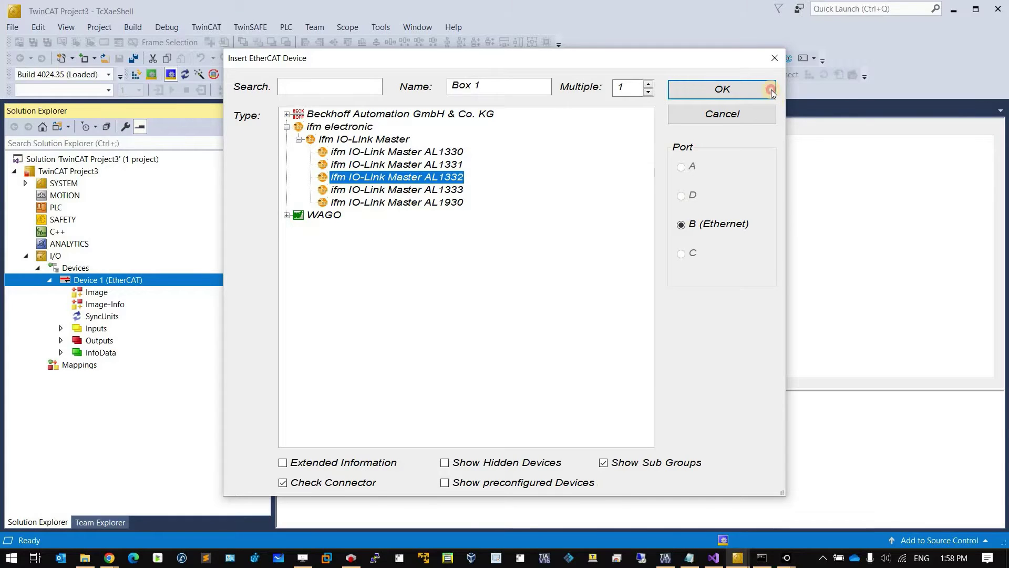
key("Return")
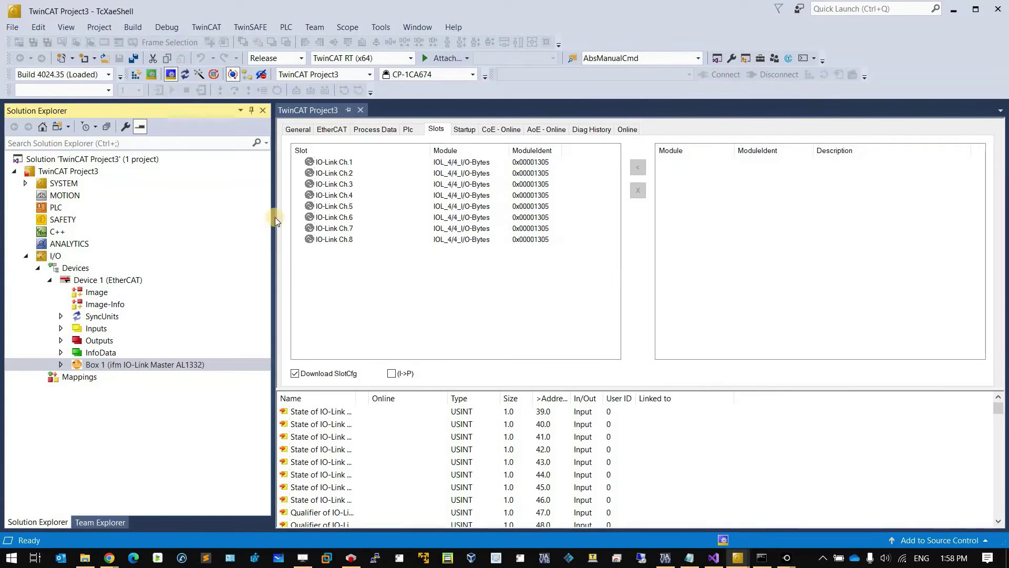
- Close the open settings page and expand Box 1 (ifm IO-Link Master AL1332) to view its process data and modules
left_click(362, 109)
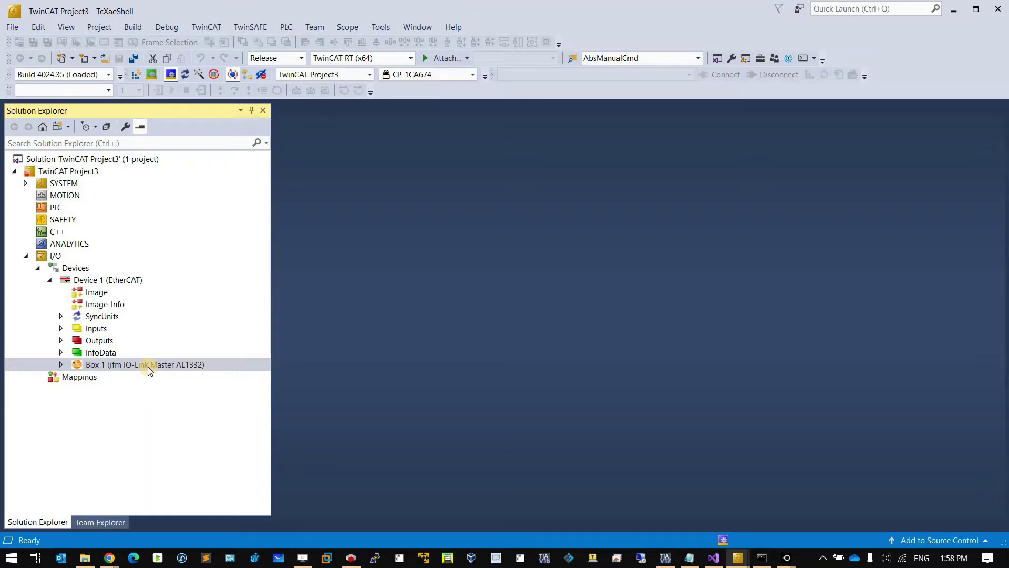
left_click(60, 364)
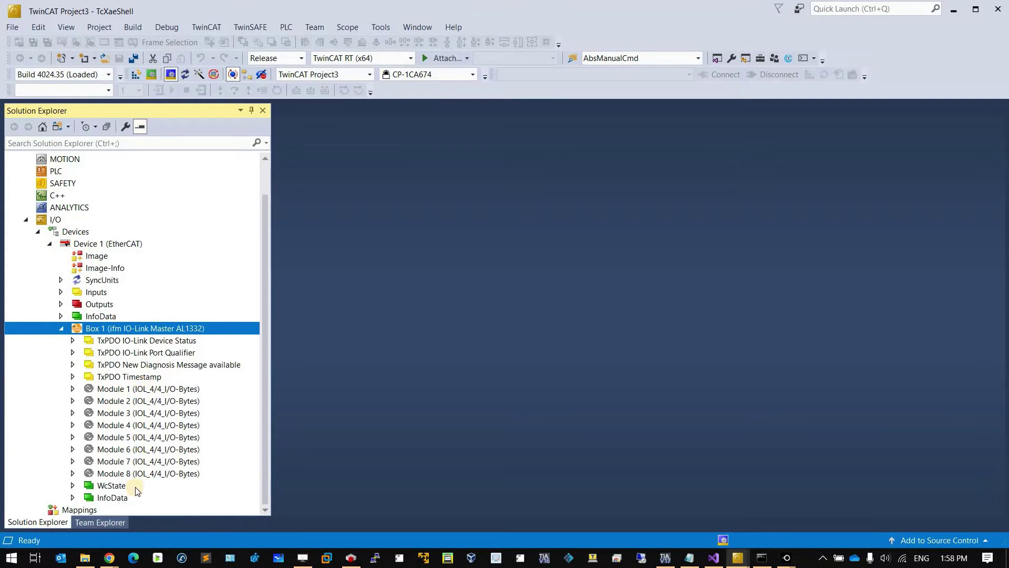
- Minimize the LetsView window and open the slot configuration of Box 1 (ifm IO-Link Master AL1332)
left_click(115, 390)
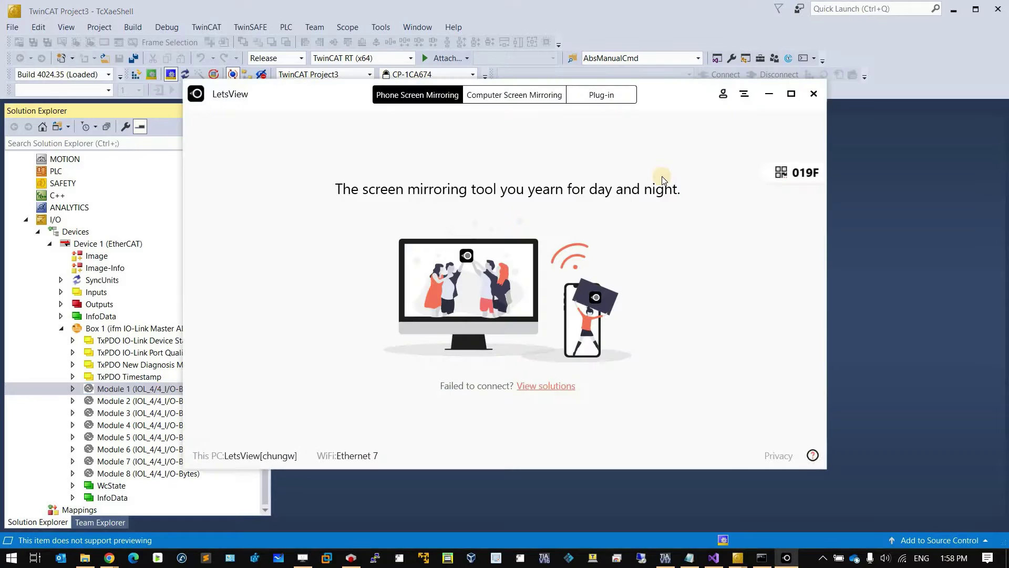
left_click(765, 97)
left_click(142, 328)
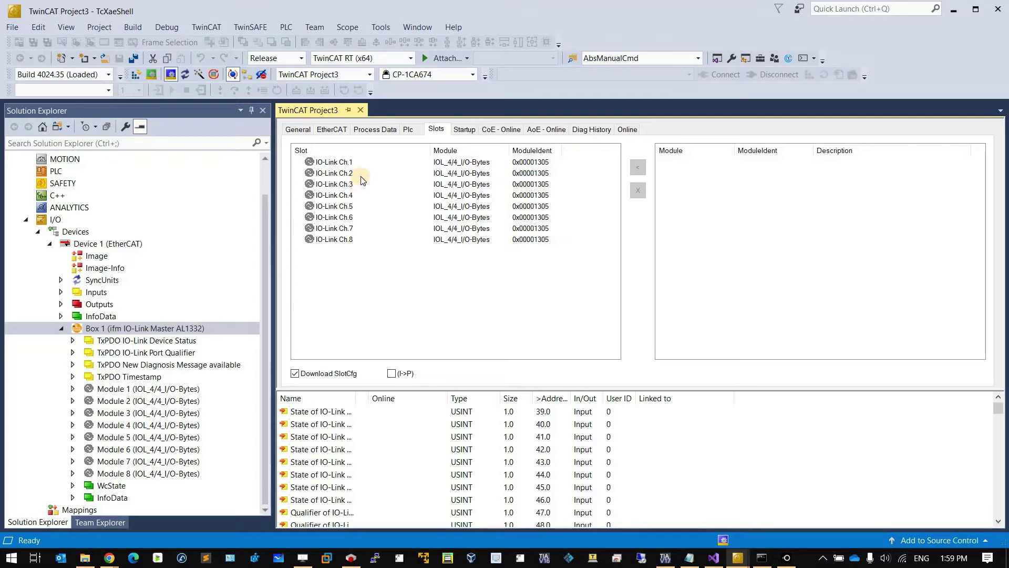
- Replace the module in slot IO-Link Ch.1 with IOL_In_4Byte
left_click(376, 165)
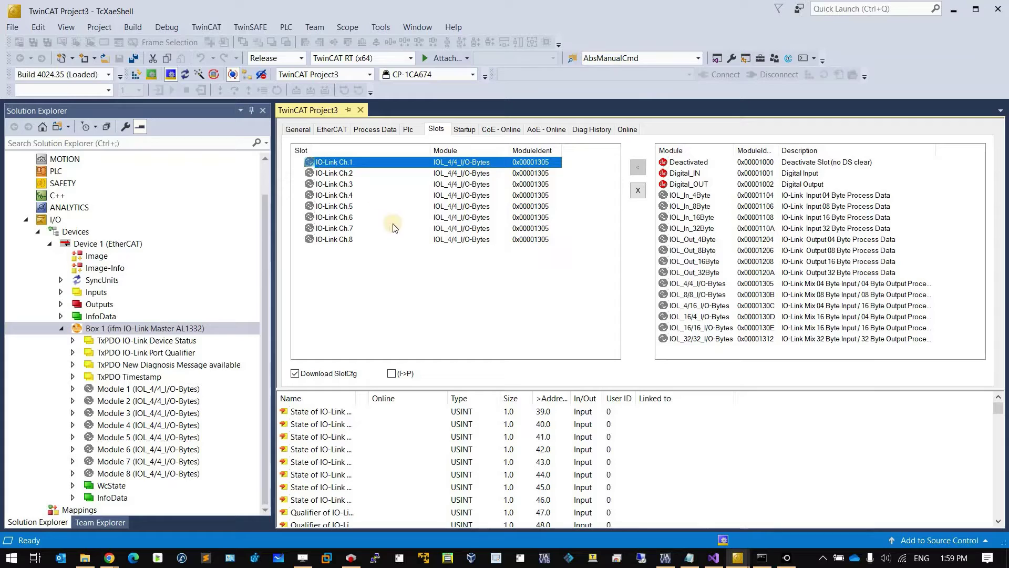
left_click(358, 163)
left_click(639, 191)
left_click(333, 162)
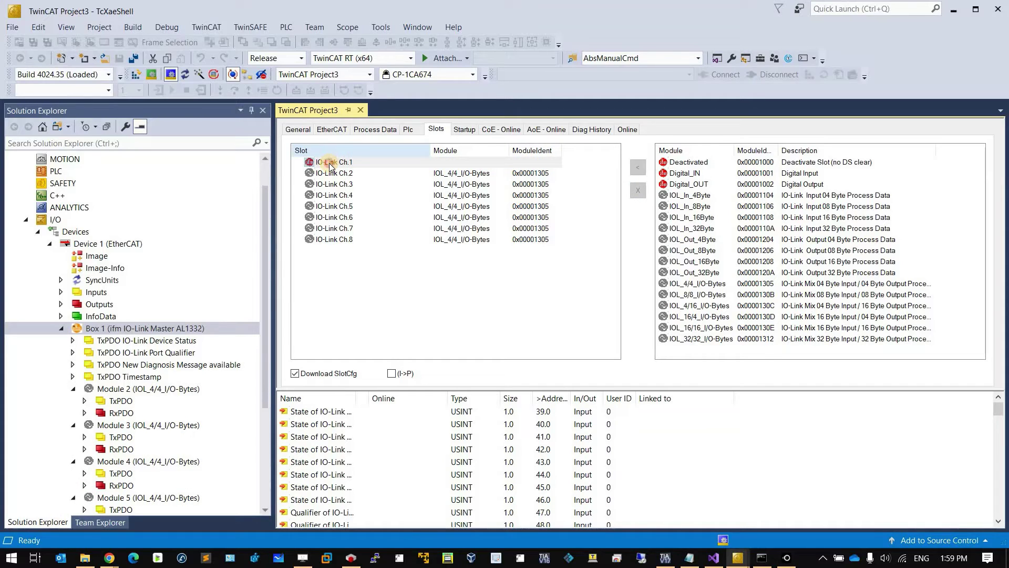
left_click(694, 196)
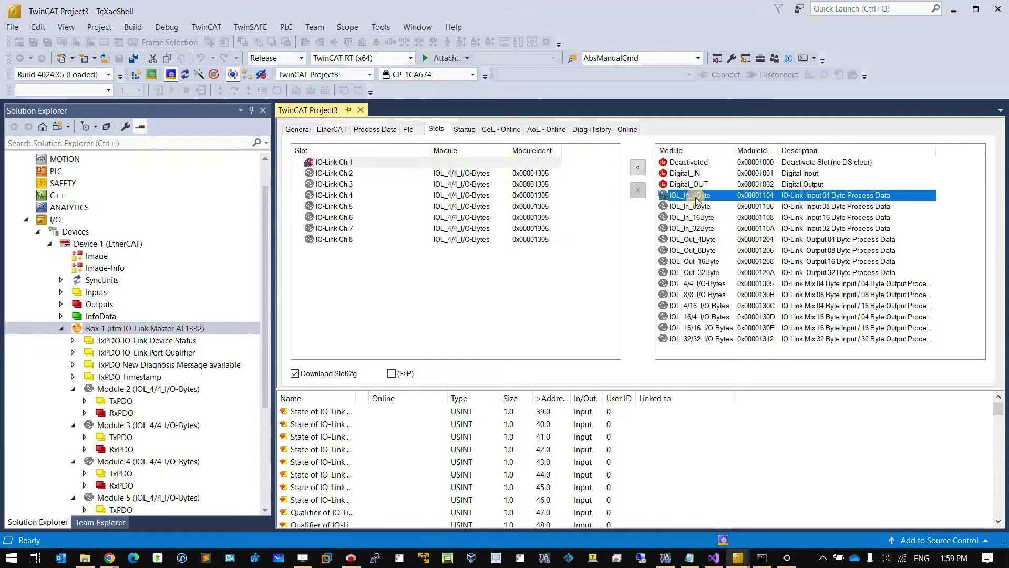
left_click(637, 167)
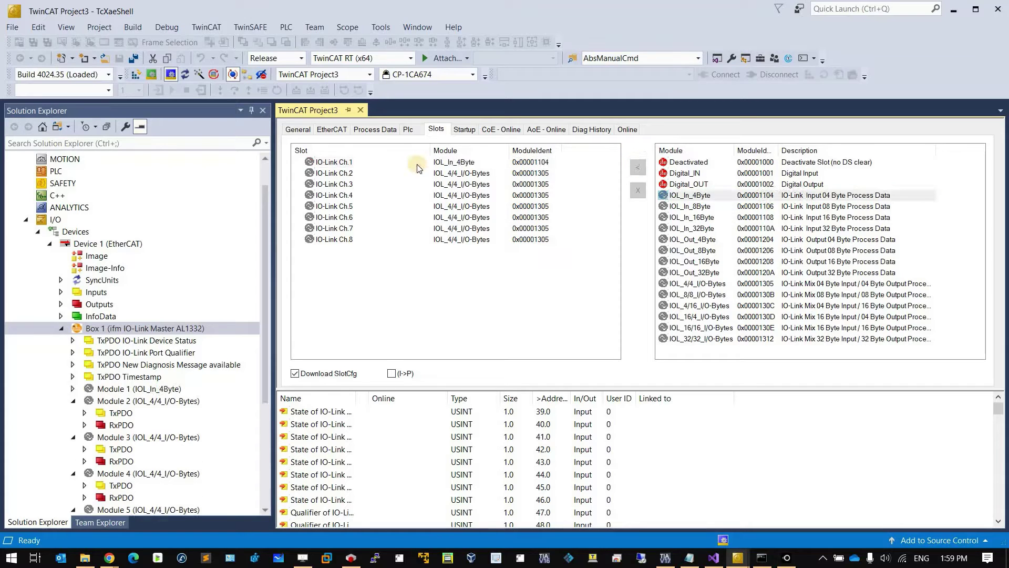
- Replace the module in slot IO-Link Ch.2 with Digital_IN and the one in IO-Link Ch.3 with Digital_OUT
left_click(370, 174)
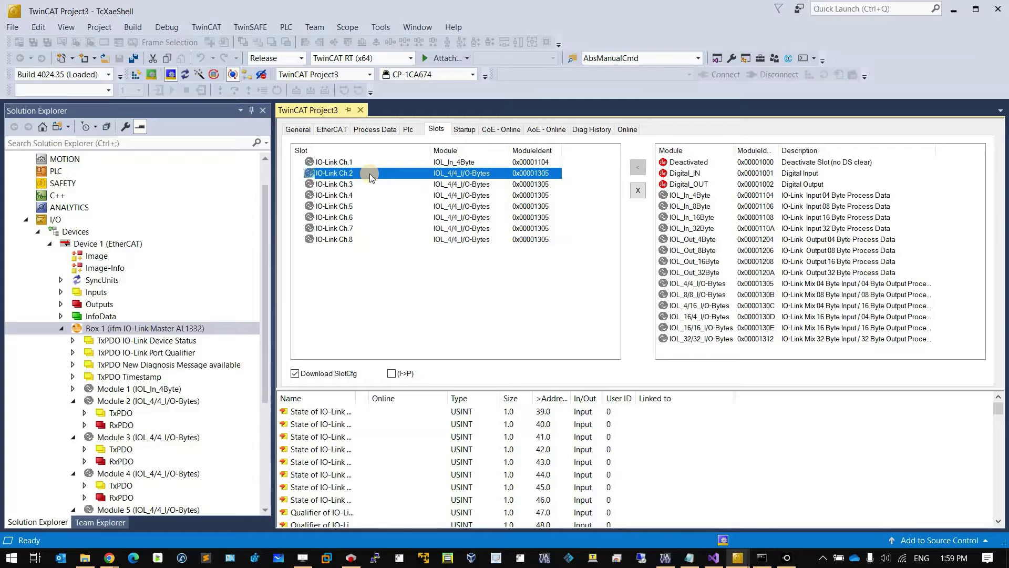
left_click(637, 191)
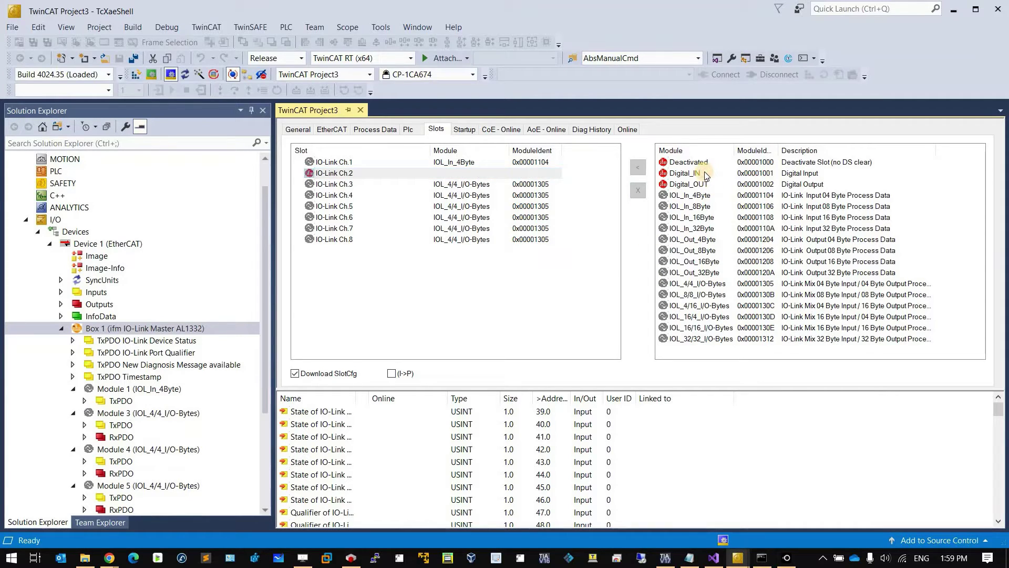
left_click(706, 175)
left_click(637, 167)
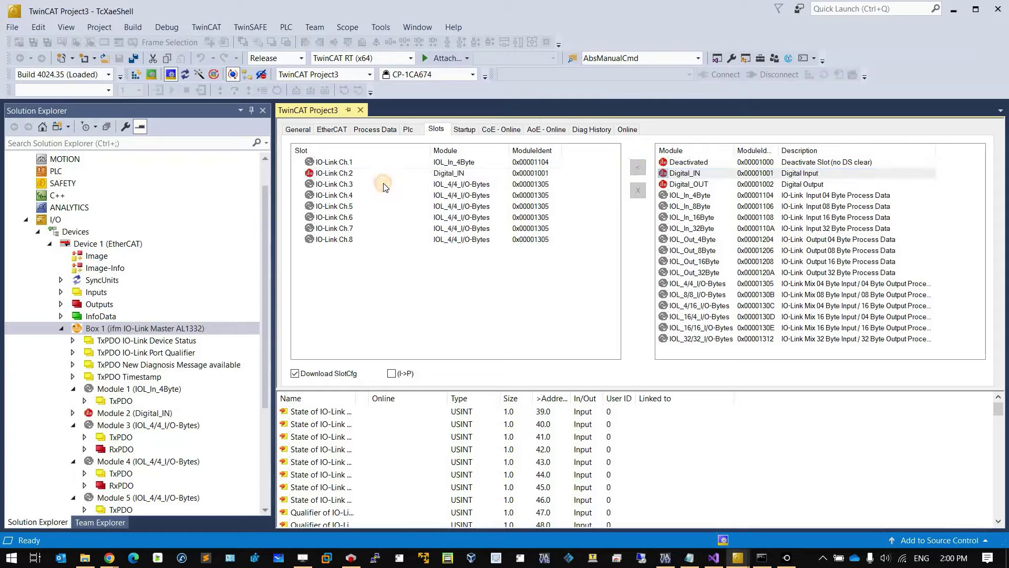
left_click(384, 187)
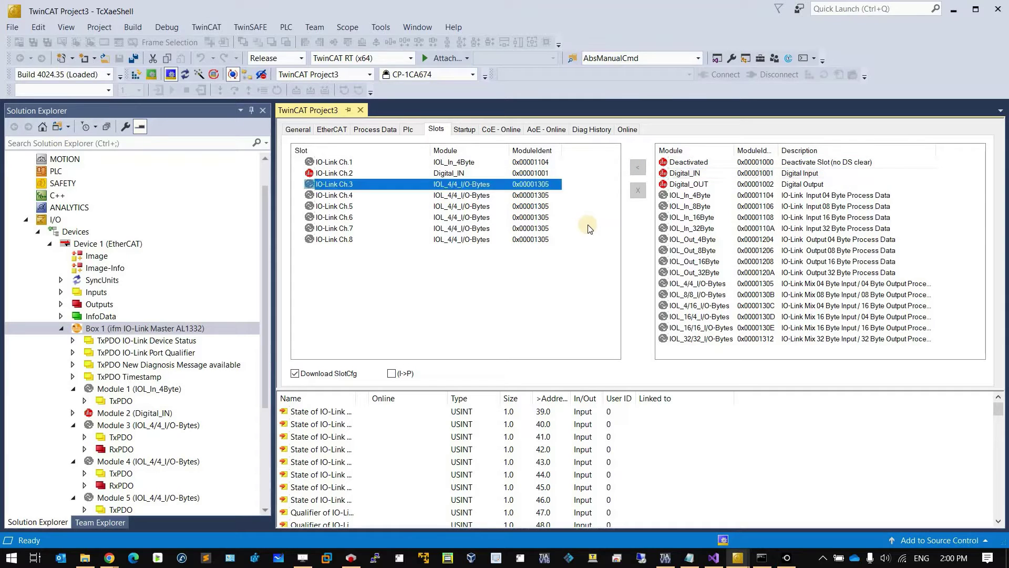
left_click(686, 185)
left_click(638, 167)
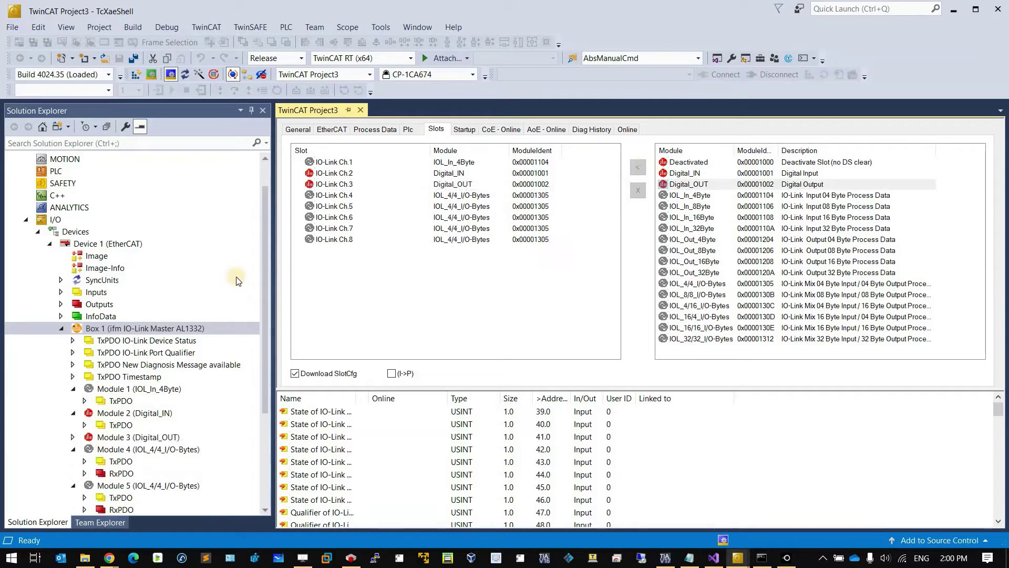
- Widen the Solution Explorer and collapse all expanded module nodes under Box 1 (ifm IO-Link Master AL1332)
left_click_drag(274, 284, 295, 287)
scroll(147, 278, "down", 1)
scroll(147, 279, "down", 3)
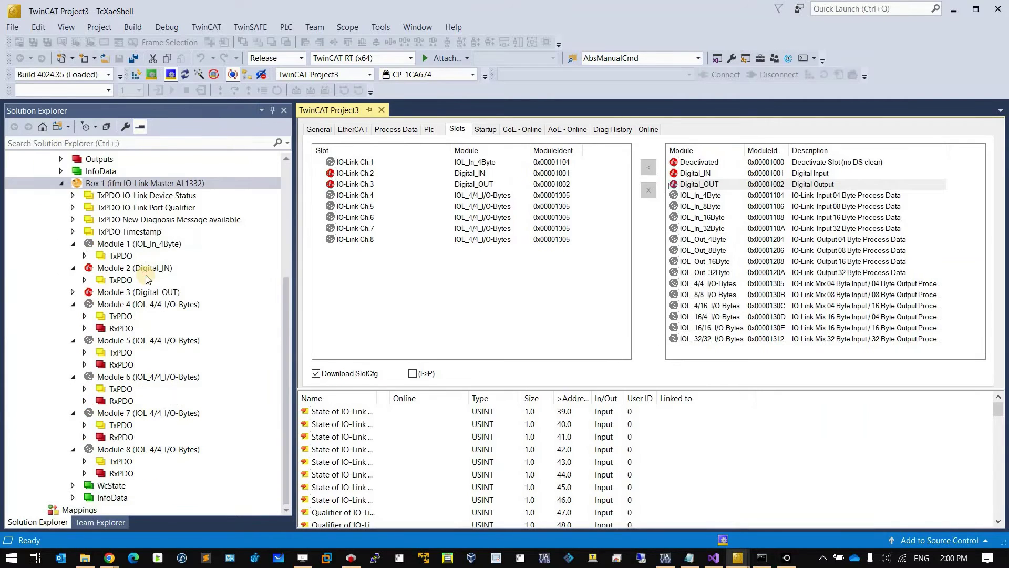
left_click(121, 280)
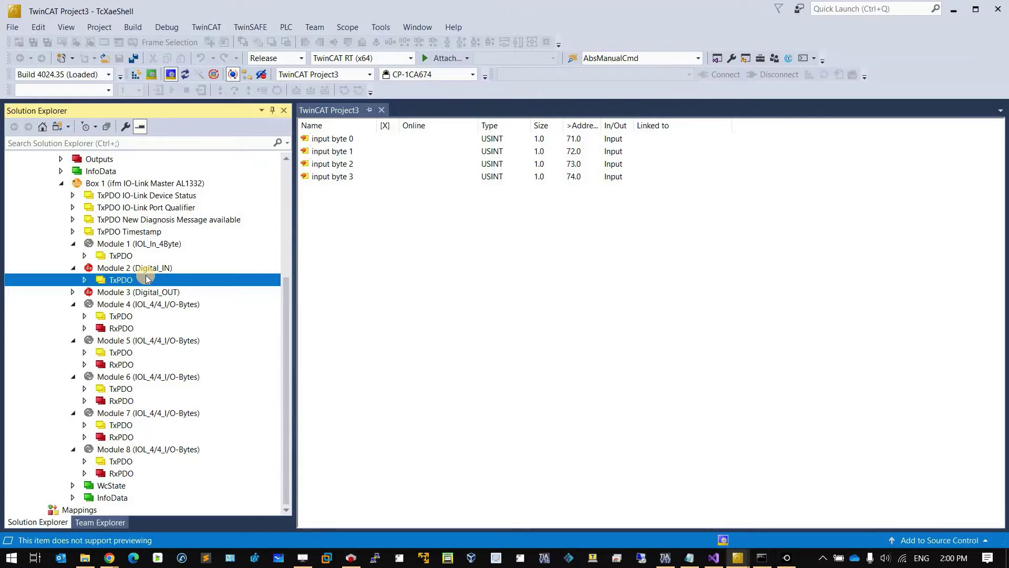
key("Left")
key("Left")
key("Up")
key("Left")
key("Left")
key("Up")
key("Up")
key("Up")
key("Up")
key("Down")
key("Down")
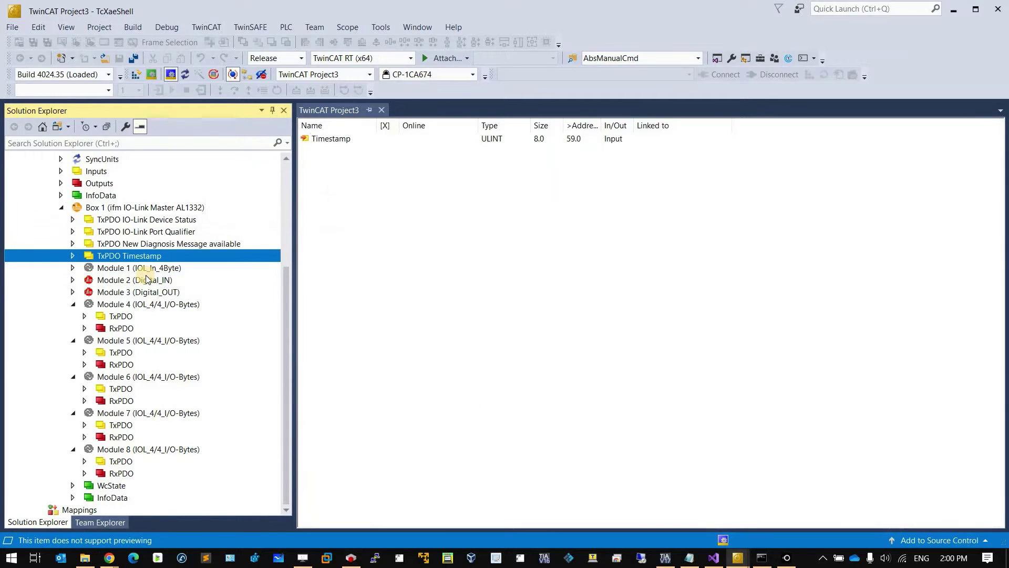
key("Down")
key("Down")
key("Down")
key("Down")
key("Down")
key("Left")
key("Down")
key("Left")
key("Down")
key("Left")
key("Down")
key("Left")
key("Down")
key("Left")
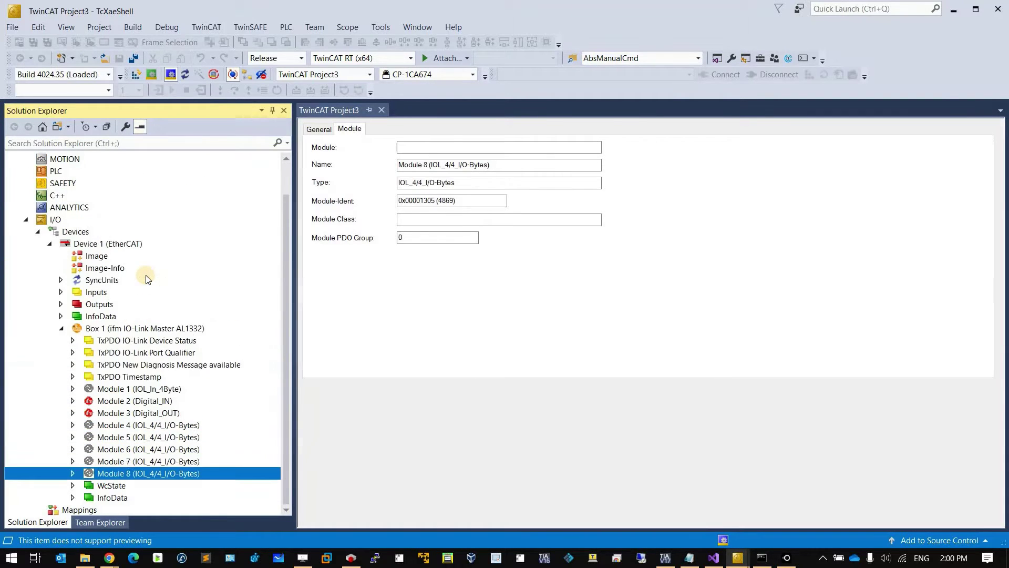
key("Down")
- Review the module settings of Module 1 (IOL_In_4Byte), Module 2 (Digital_IN) and Module 3 (Digital_OUT)
left_click(202, 391)
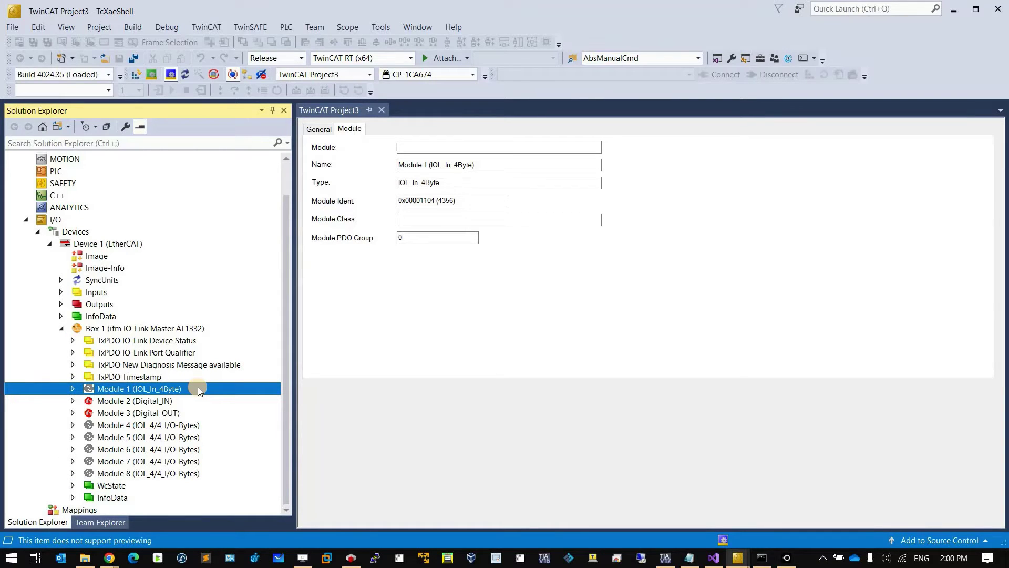
left_click(190, 401)
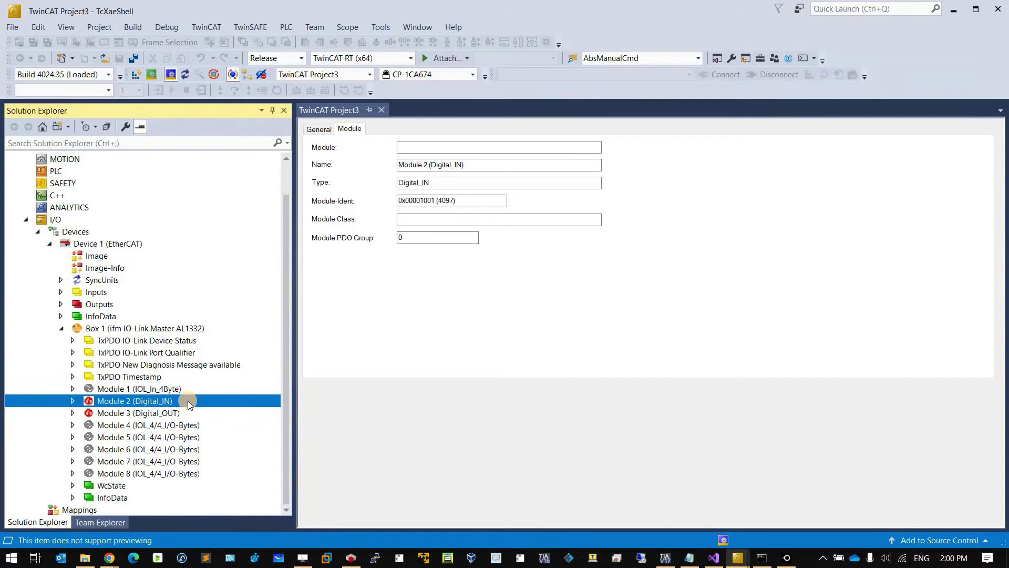
left_click(178, 413)
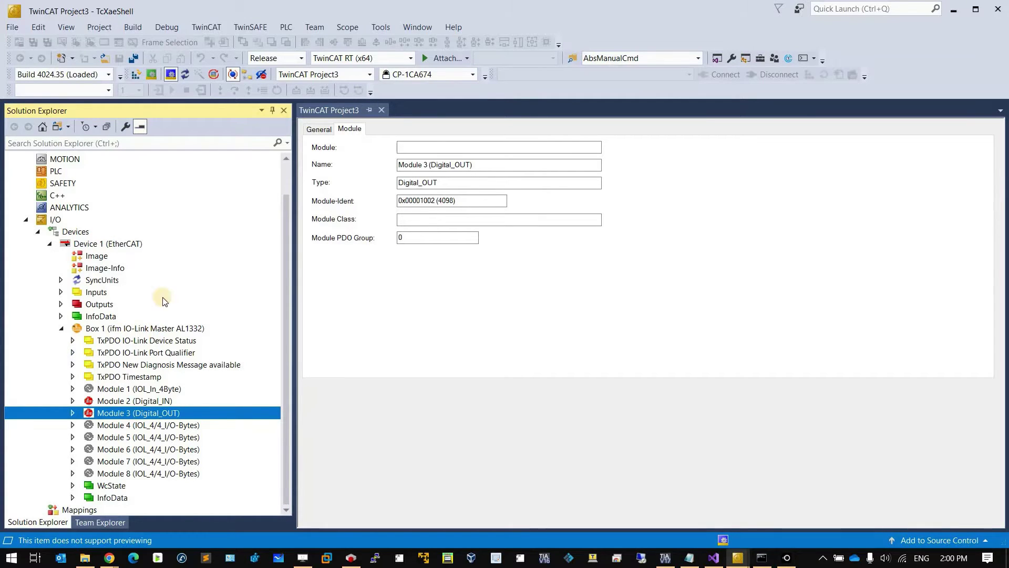
- Add a Standard PLC Project named Untitled1 to the PLC node of TwinCAT Project3
scroll(155, 330, "up", 1)
left_click(113, 207)
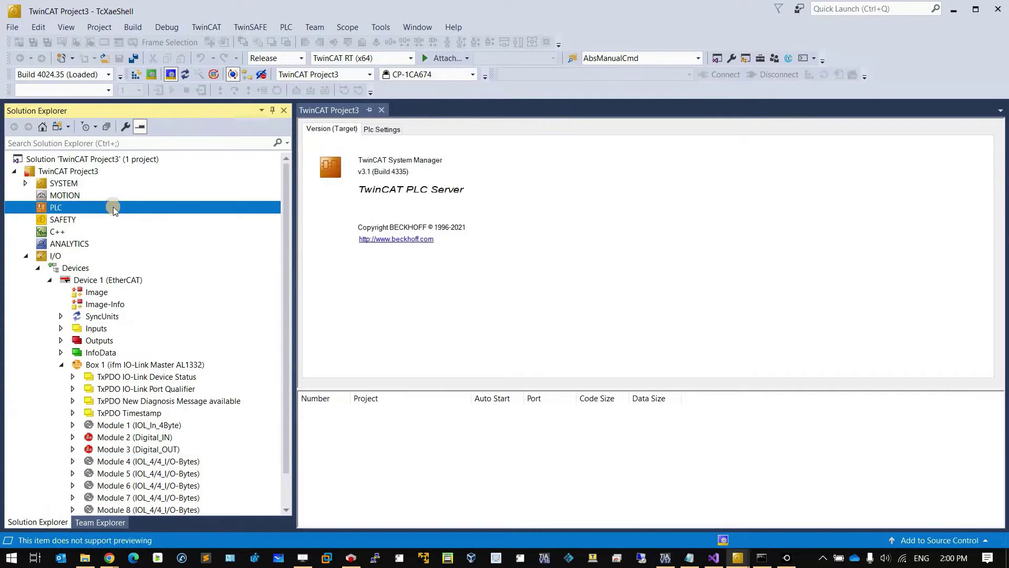
right_click(134, 211)
left_click(142, 216)
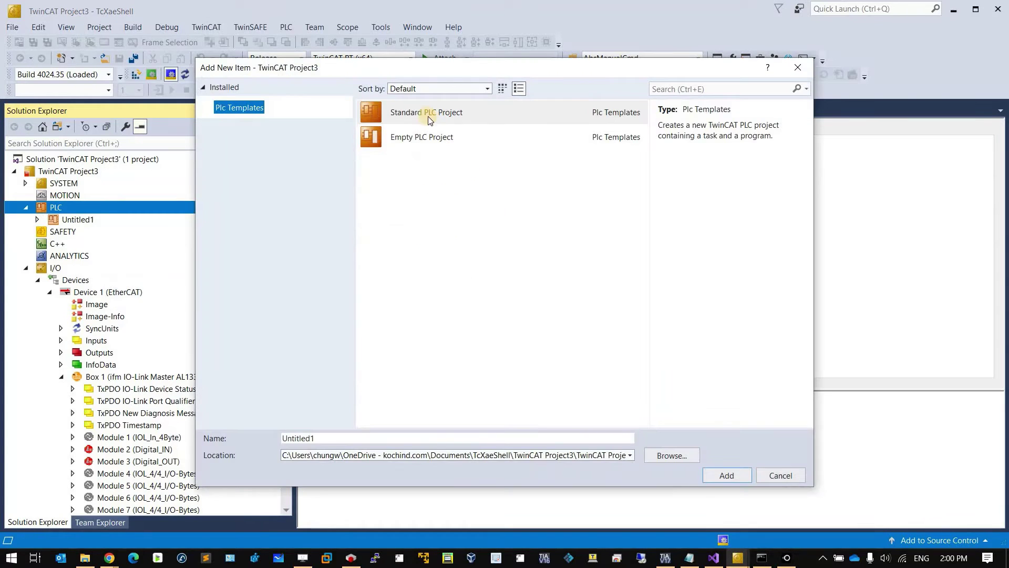
left_click(725, 474)
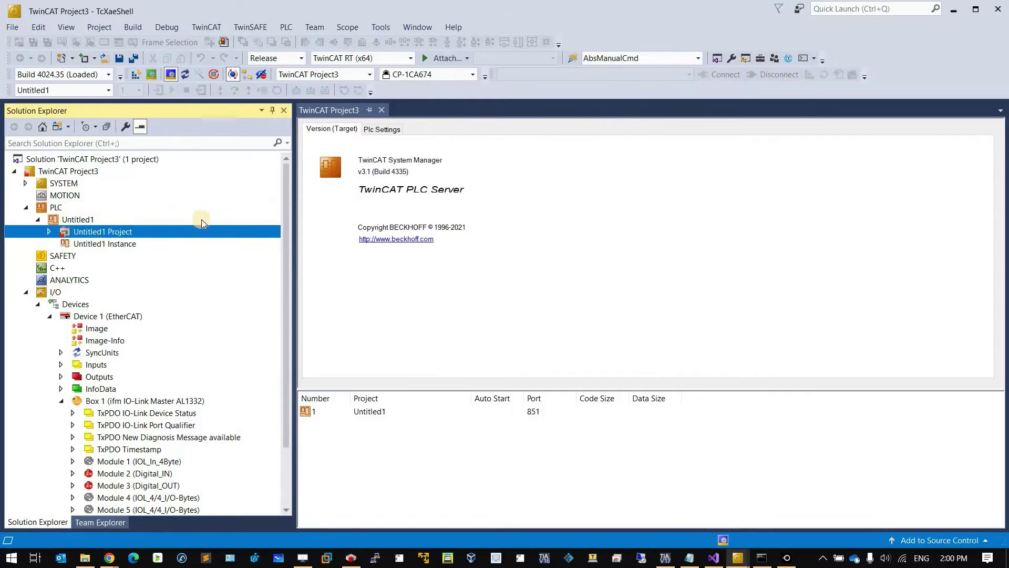
- Expand Untitled1 Project and its POUs folder, and open the MAIN program
left_click(48, 232)
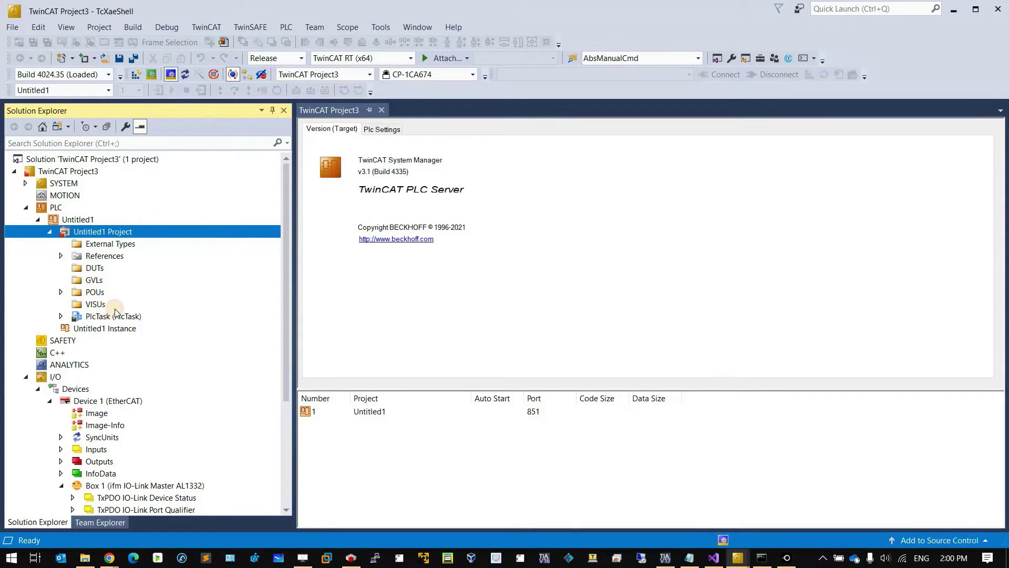
left_click(60, 292)
double_click(132, 303)
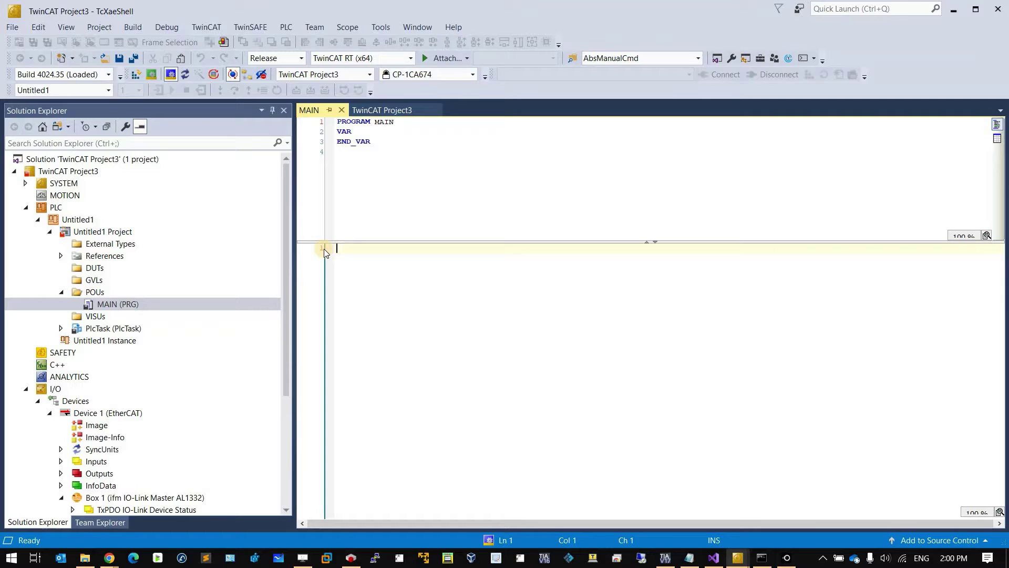
- Add a DUT of type Union named u_KeyenceDevices to the DUTs folder
right_click(142, 268)
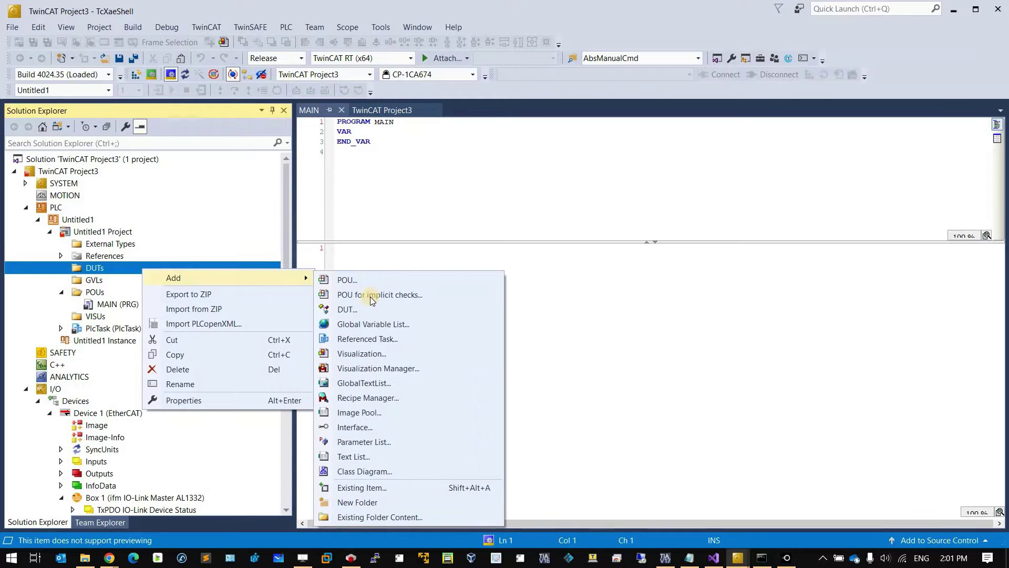
mouse_move(304, 274)
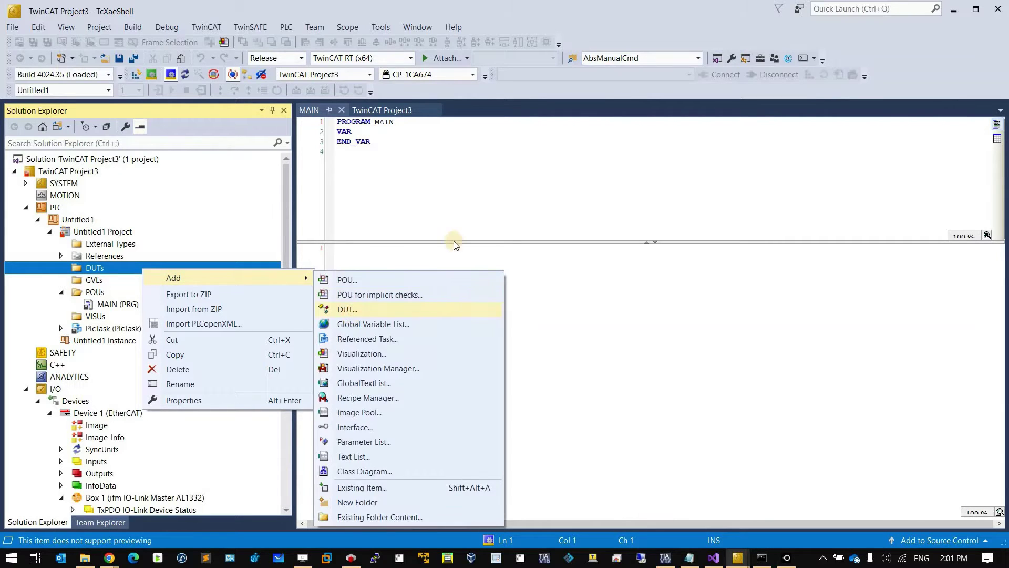
left_click(426, 309)
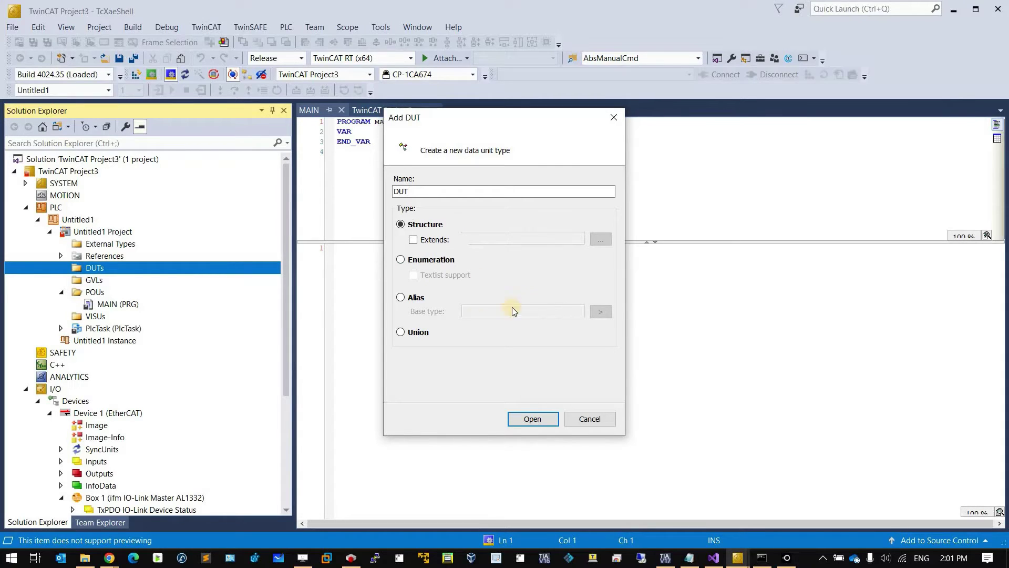
left_click(409, 336)
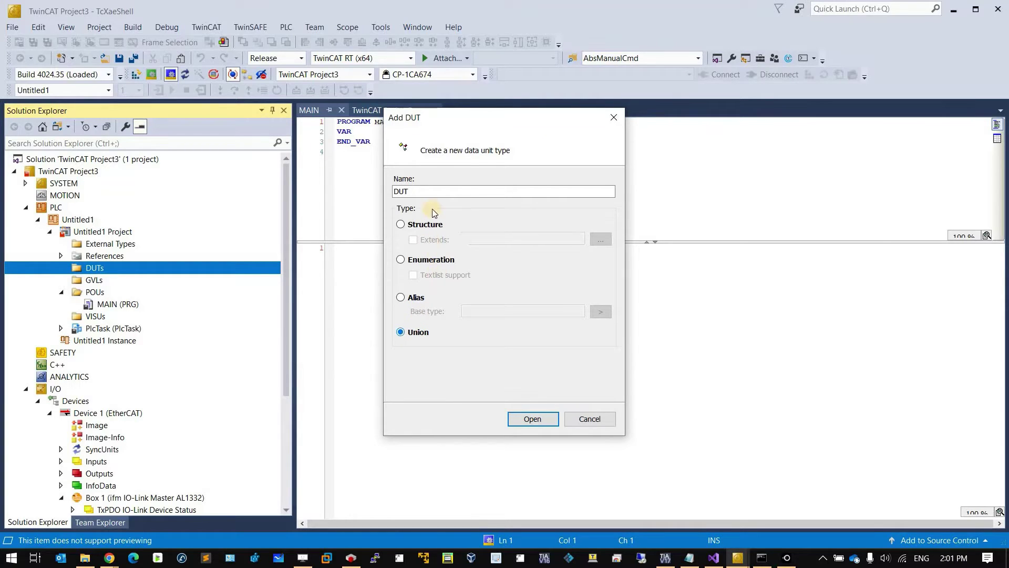
key("shift+Tab")
type("u_")
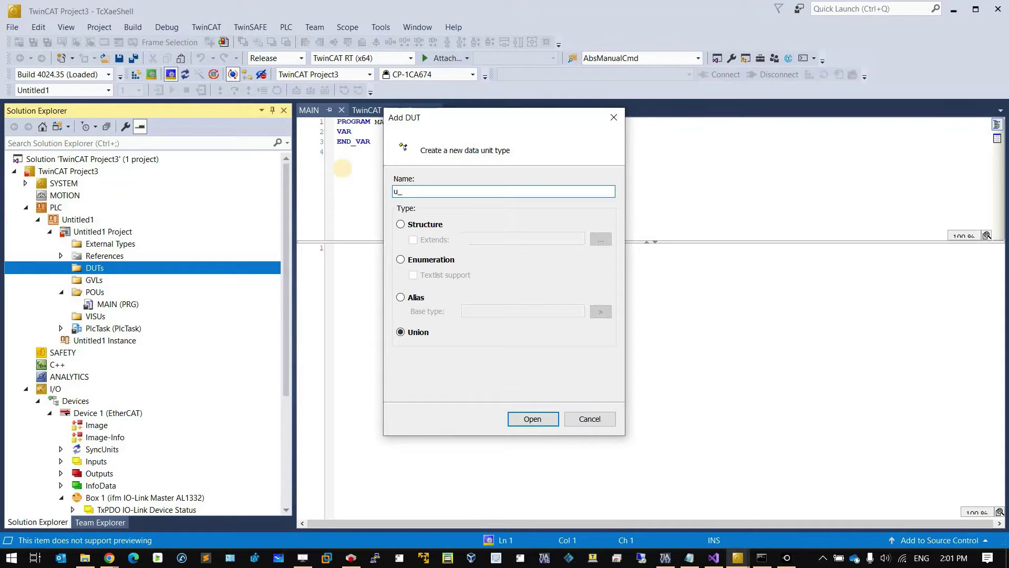
type("KeyenceDevuces")
key("Return")
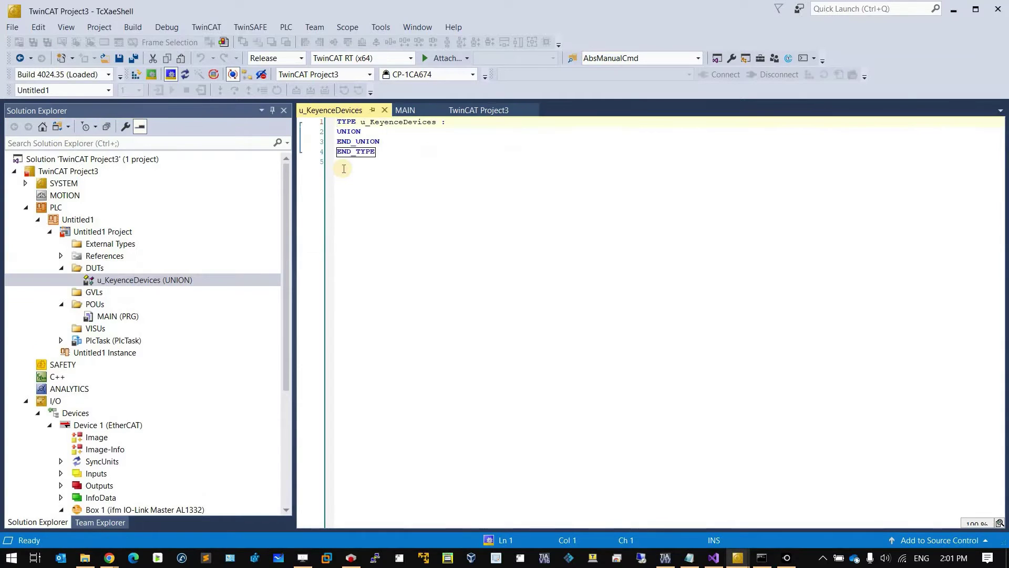
- Declare a member raw as ARRAY[0..1] OF BYTE inside the u_KeyenceDevices union
left_click(389, 133)
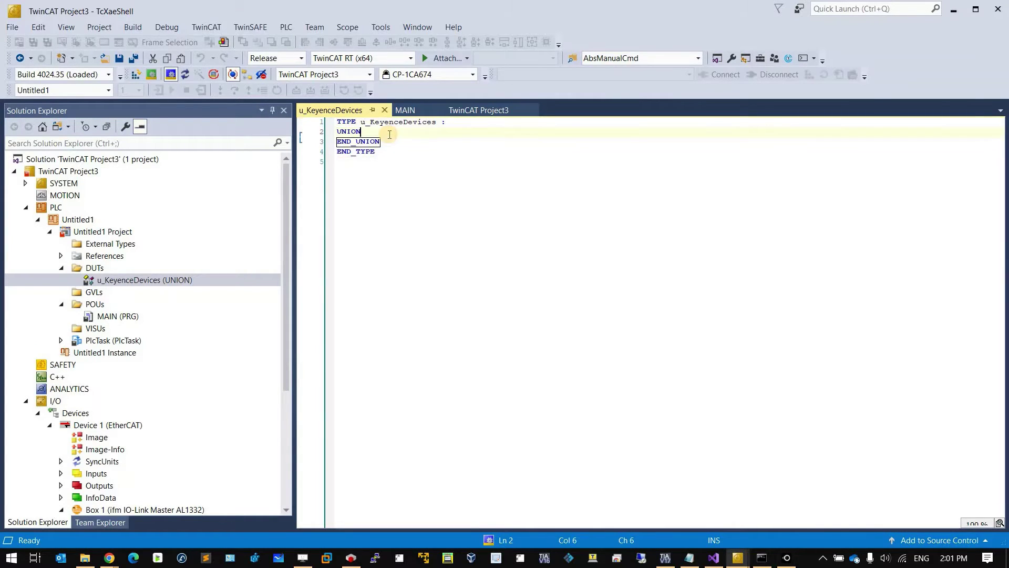
key("Return")
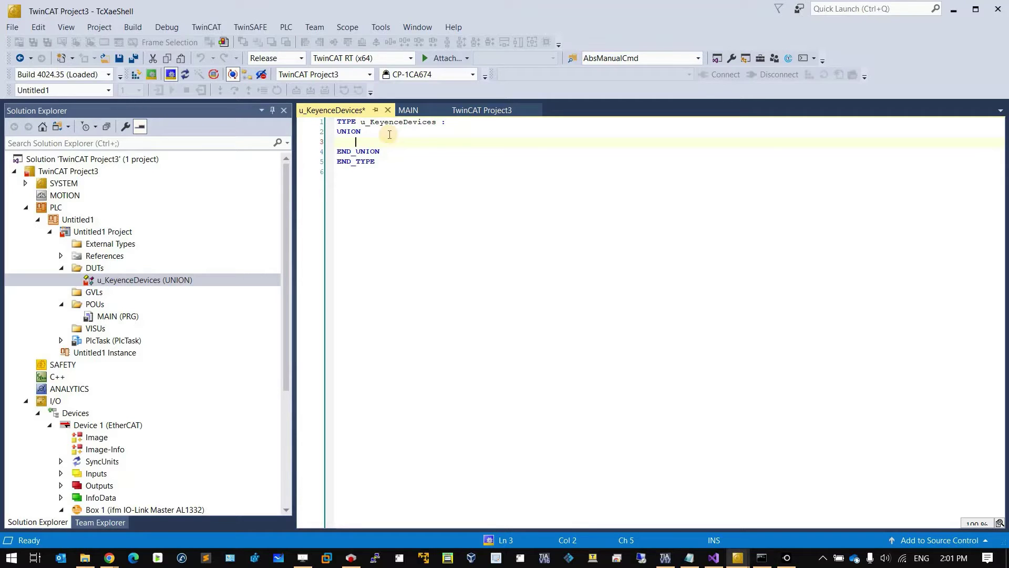
type("raw")
key("Tab")
type(":array")
type("[0..1]of")
type(" byte;")
key("Return")
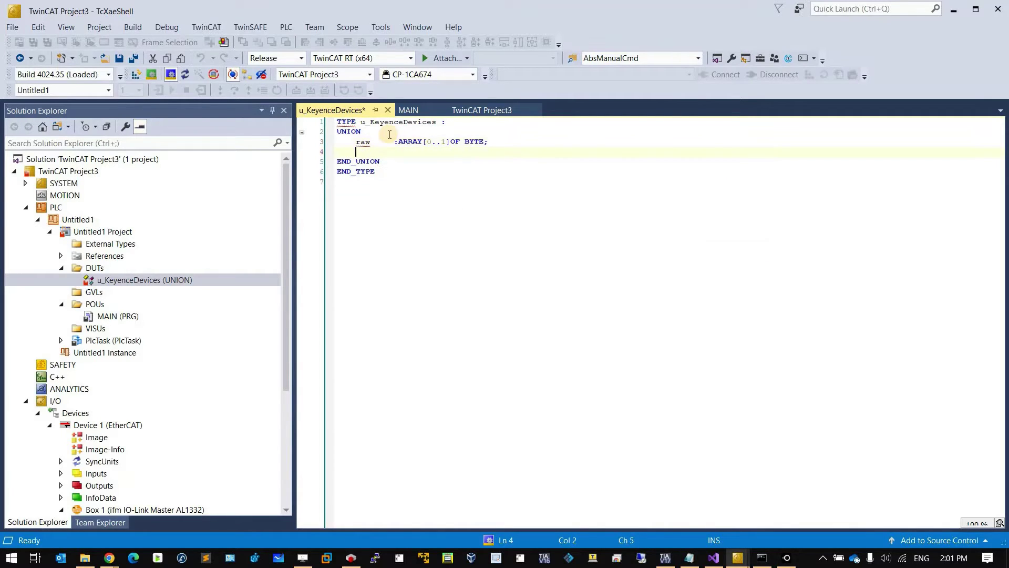
- Declare a second union member data as INT and save the u_KeyenceDevices file
type("data")
key("Tab")
type(":int;")
key("ctrl+s")
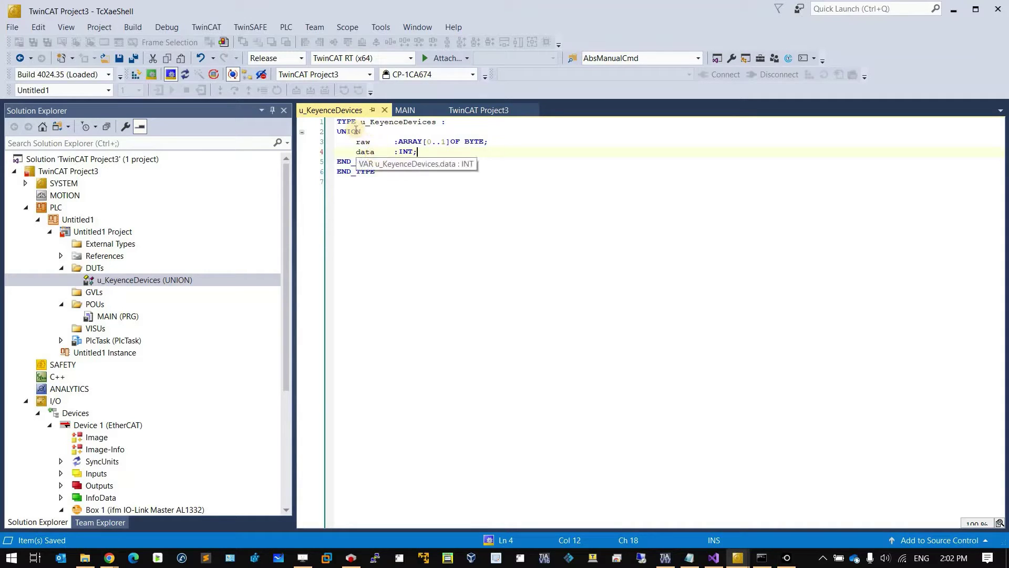
- Highlight the raw and data declarations in the u_KeyenceDevices union to examine how they share memory
left_click(365, 139)
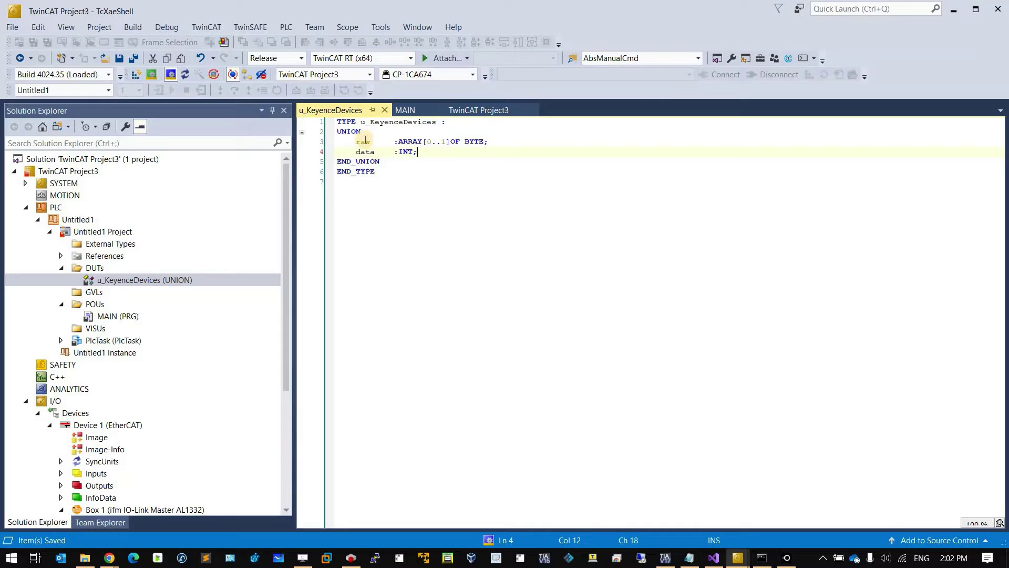
left_click_drag(355, 142, 421, 152)
left_click(421, 153)
left_click(356, 142, "shift")
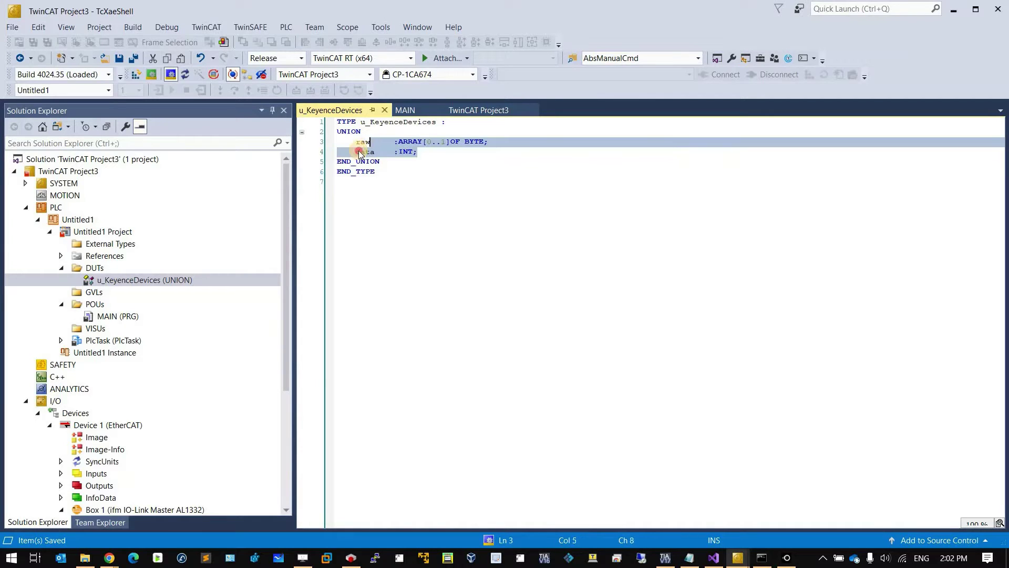
- Compare the raw byte array declaration with the data INT declaration inside the u_KeyenceDevices union
left_click(359, 143)
left_click_drag(355, 142, 433, 150)
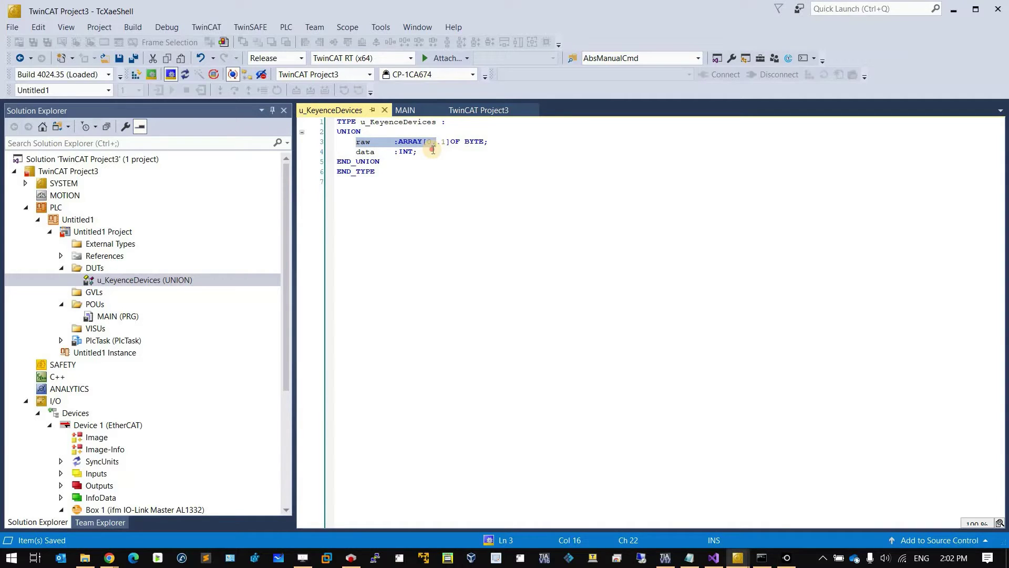
left_click(494, 151)
left_click_drag(391, 126, 357, 143)
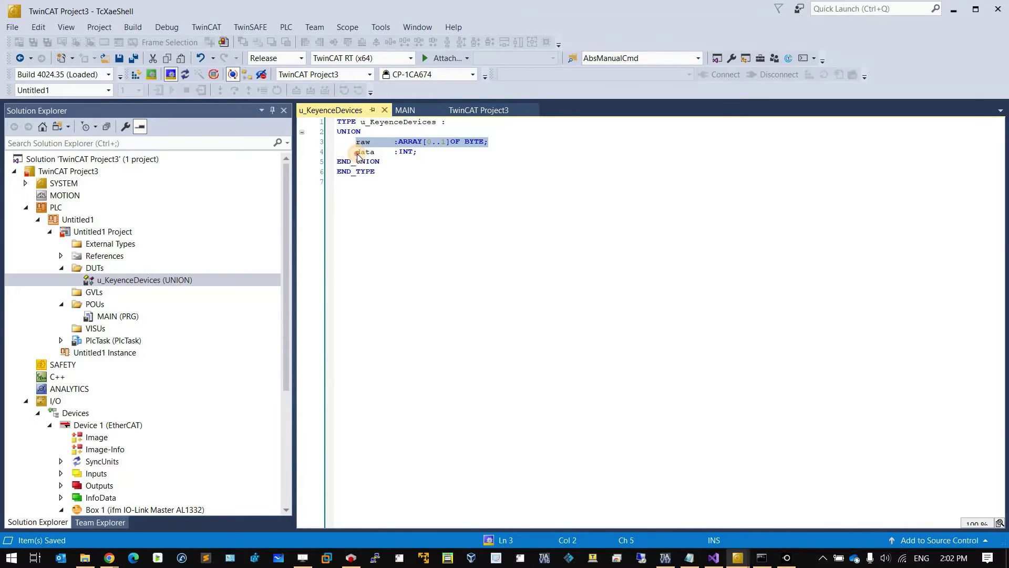
left_click(357, 154)
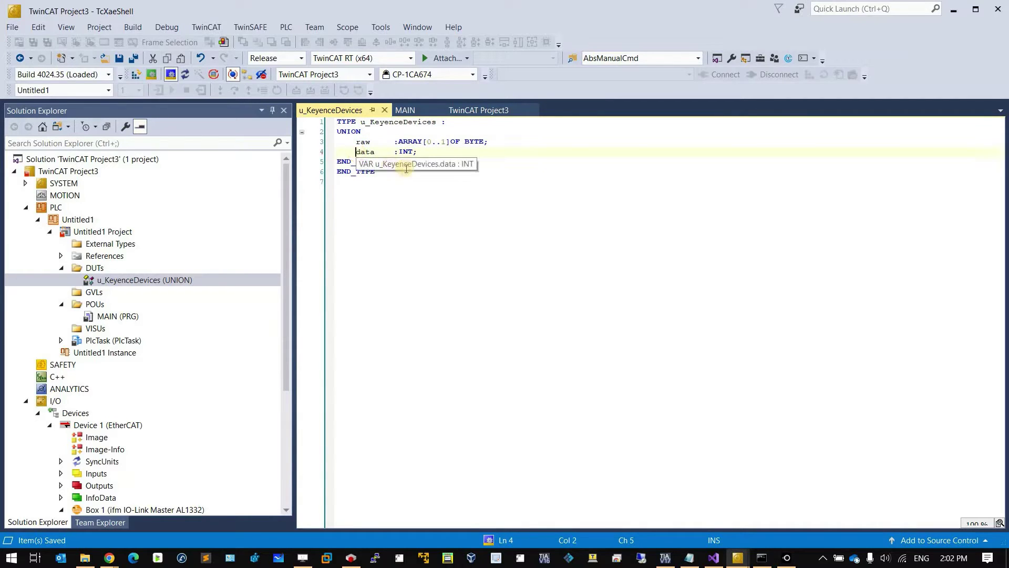
left_click_drag(416, 151, 352, 151)
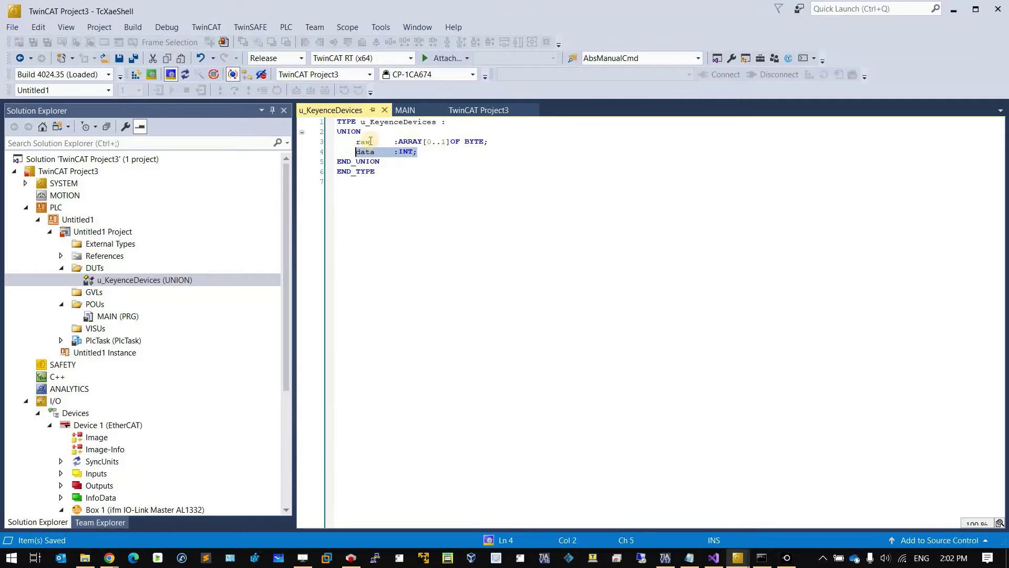
left_click(356, 132)
left_click(486, 142)
left_click_drag(356, 142, 489, 142)
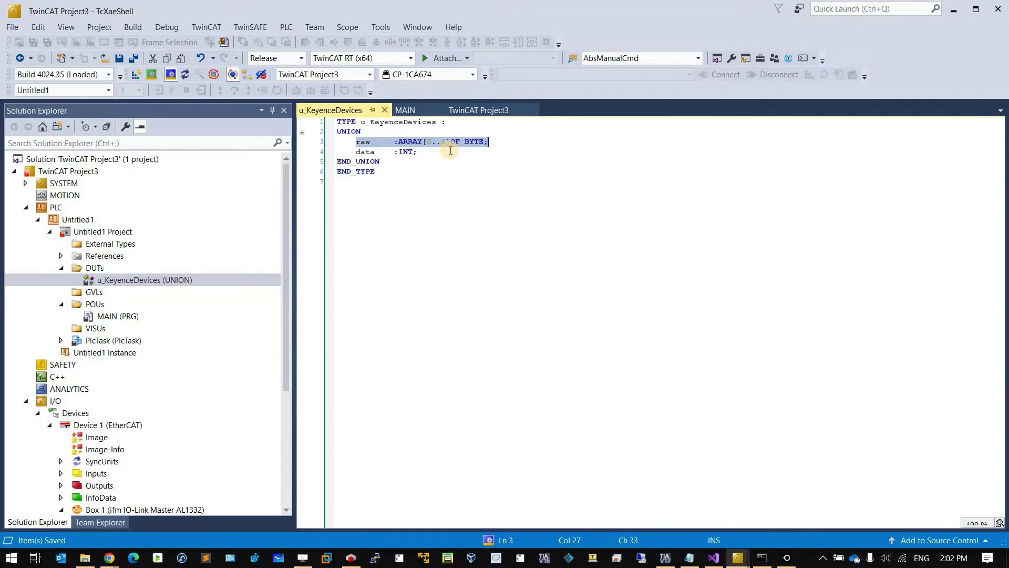
key("ctrl+End")
- Open the MAIN program and add several blank lines inside its VAR block
double_click(121, 318)
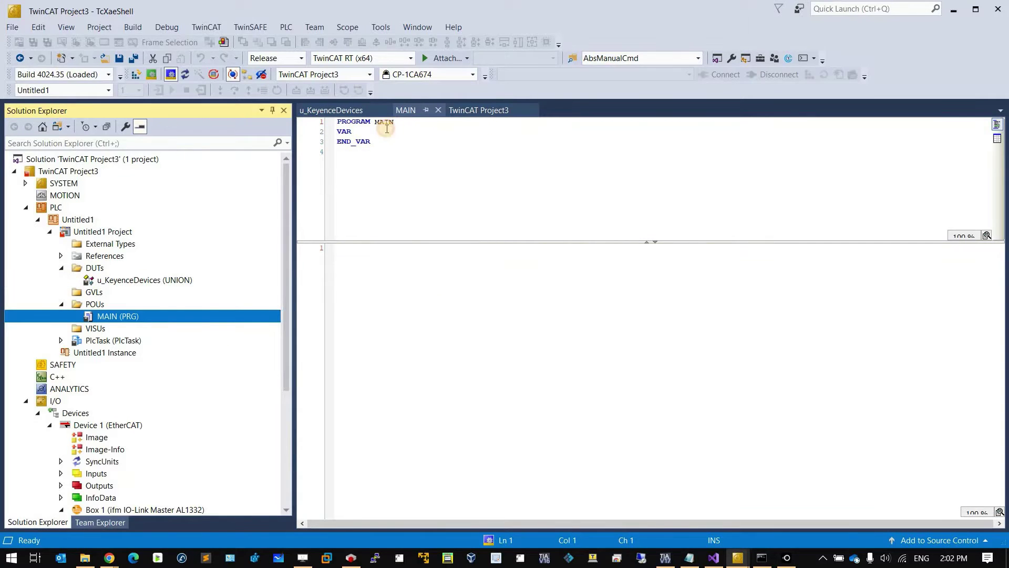
left_click(387, 129)
key("Return")
key("Return")
key("Return")
key("Return")
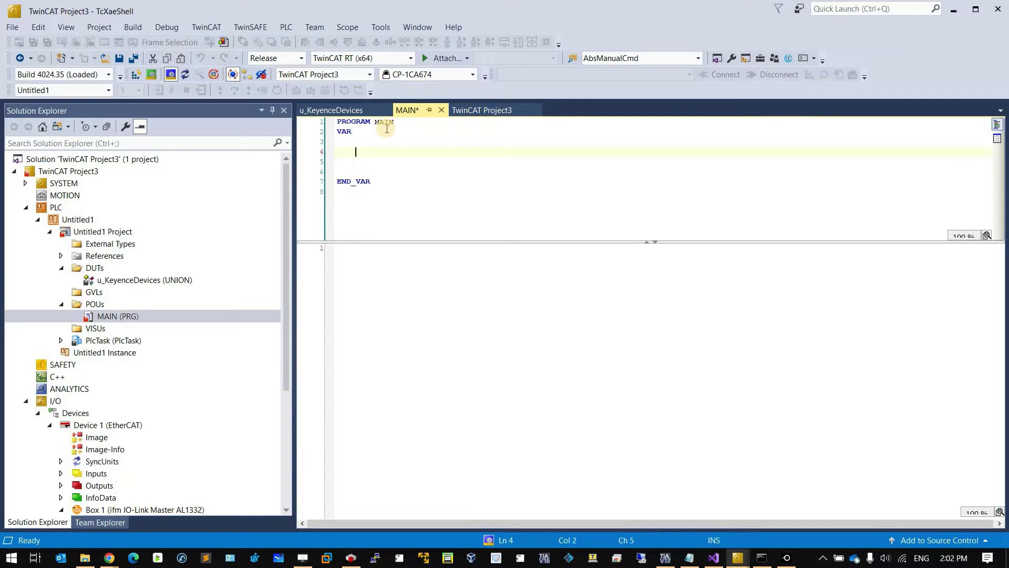
type("IO")
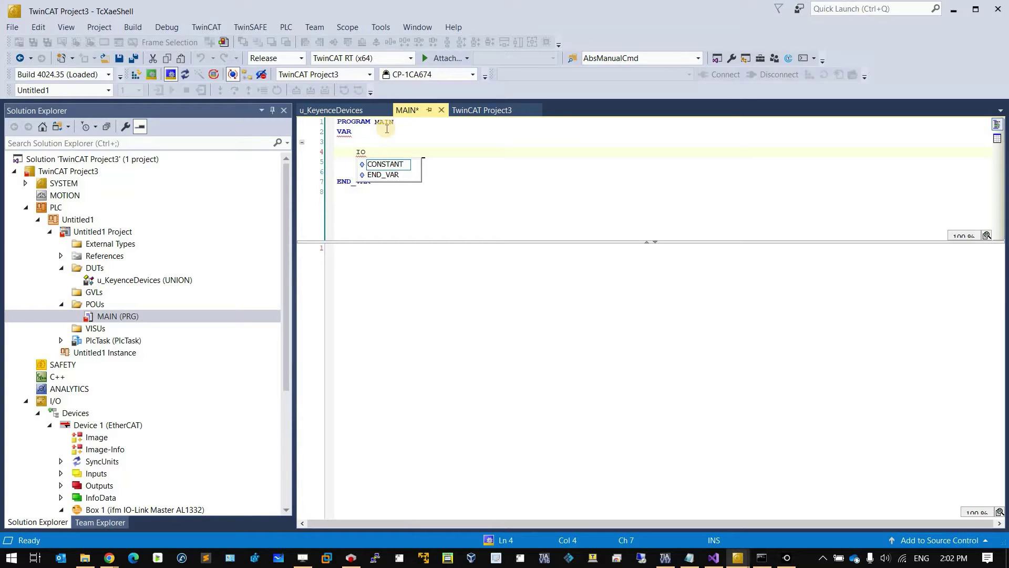
key("Escape")
key("BackSpace")
key("BackSpace")
- Enter the variable name Ifm_Port_1 in the VAR block of MAIN
type("Ifm_Port")
type(" 1")
key("Tab")
key("Tab")
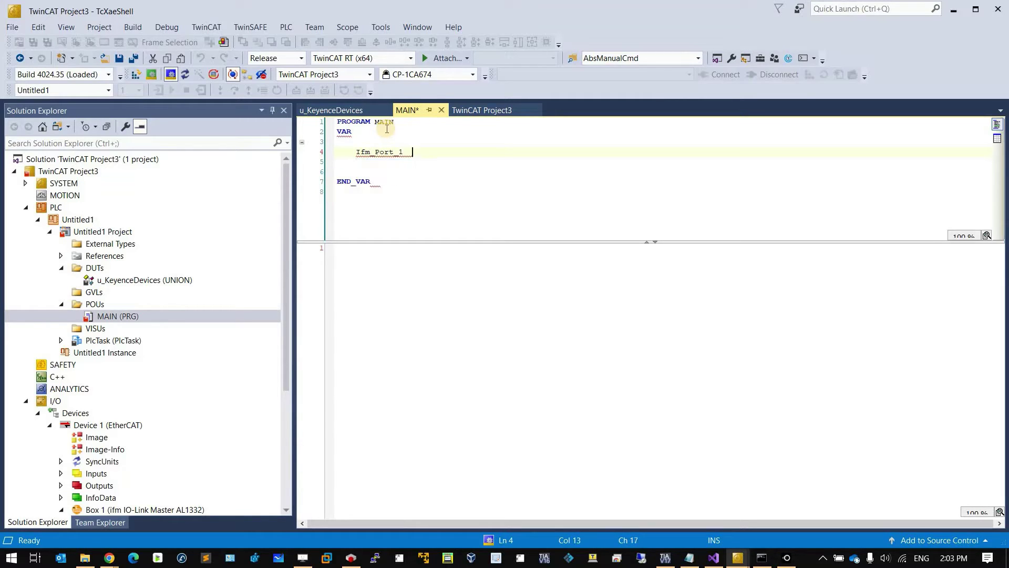
type(":")
key("Return")
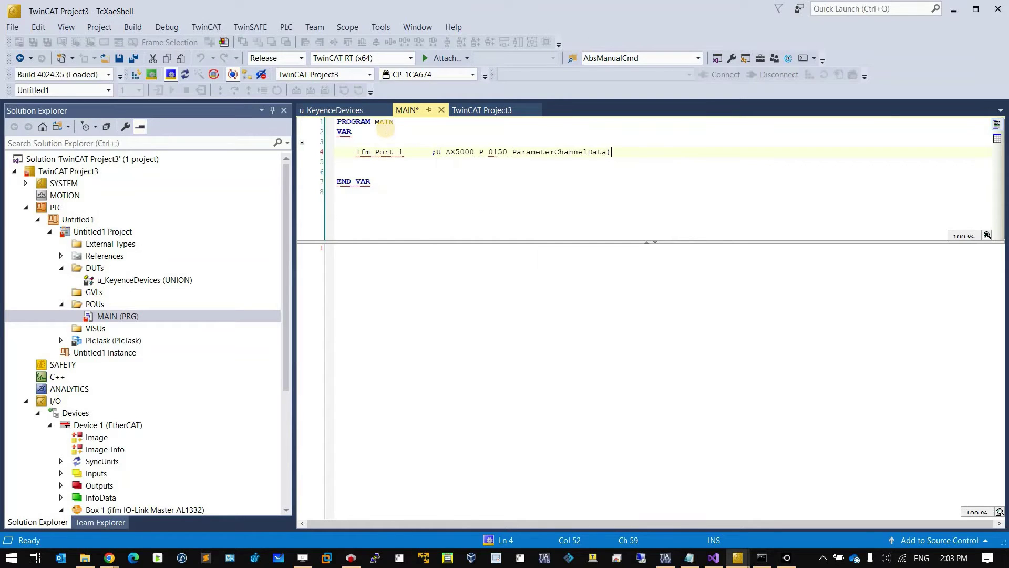
key("BackSpace")
key("BackSpace")
key("BackSpace")
key("BackSpace")
key("BackSpace")
key("BackSpace")
key("BackSpace")
key("BackSpace")
key("BackSpace")
key("BackSpace")
key("BackSpace")
key("BackSpace")
key("BackSpace")
key("BackSpace")
key("BackSpace")
key("BackSpace")
key("BackSpace")
key("BackSpace")
key("BackSpace")
key("BackSpace")
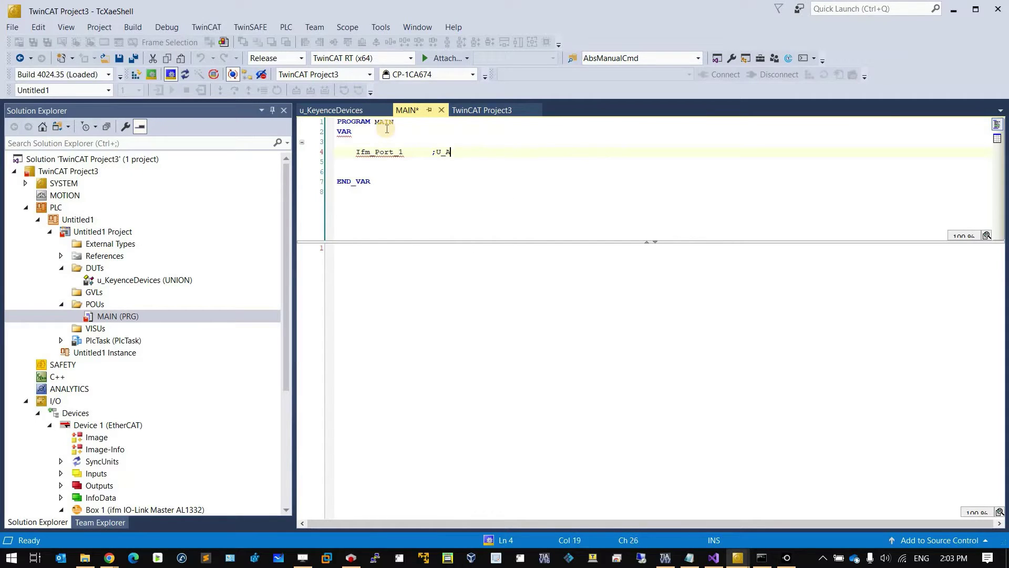
- Declare Ifm_Port_1 as type u_KeyenceDevices and end the declaration with a semicolon
type(":u_key")
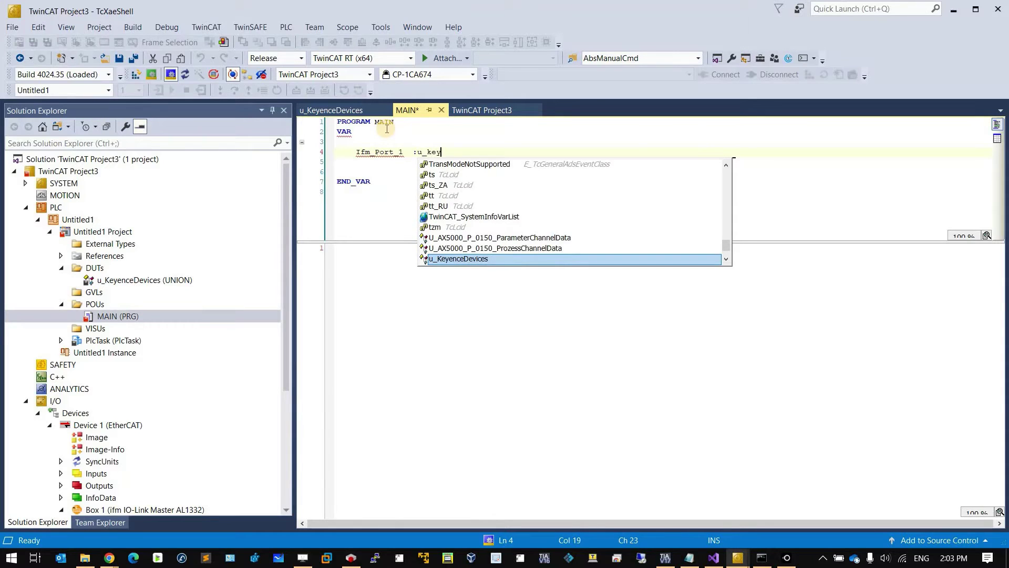
key("Return")
type(";")
- Enter a second variable name, Ifm_Port_2_Q, on the line below the Ifm_Port_1 declaration
key("Return")
type("I")
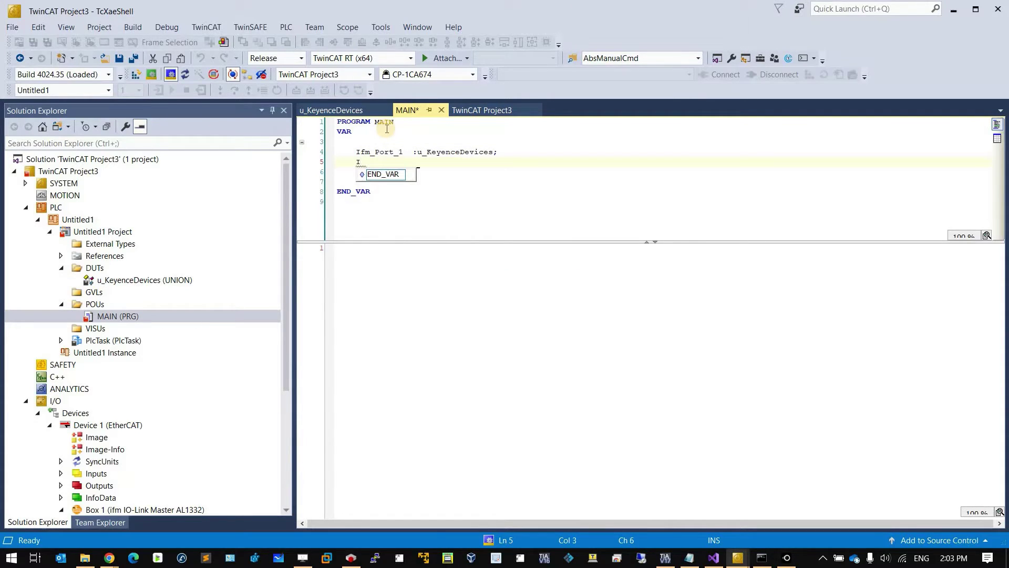
type("fm_Port_2_C")
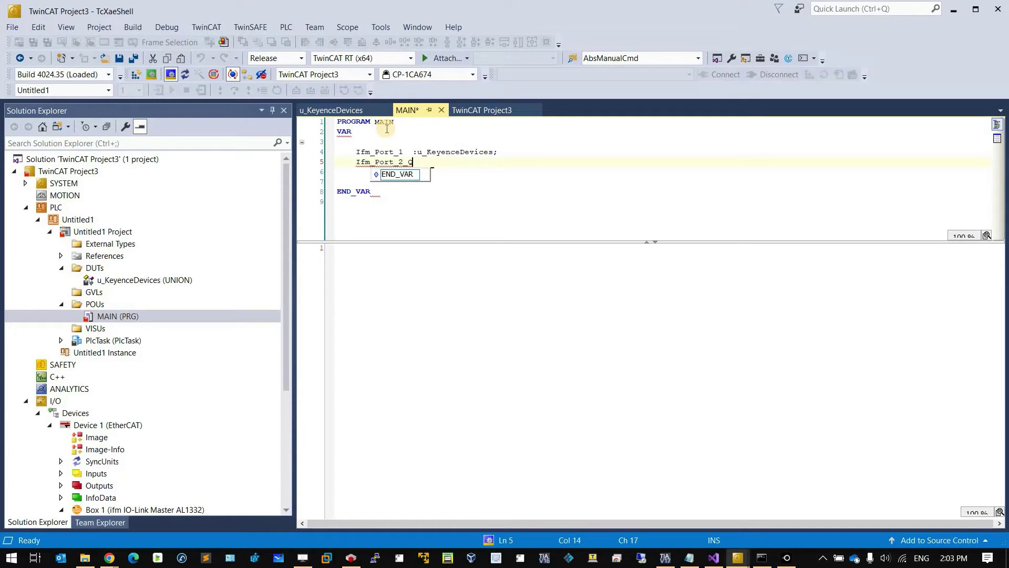
key("Escape")
key("Tab")
- Examine the data type of Qualifier of IO-Link Ch.2 under TxPDO IO-Link Port Qualifier of the AL1332 box
left_click(128, 415)
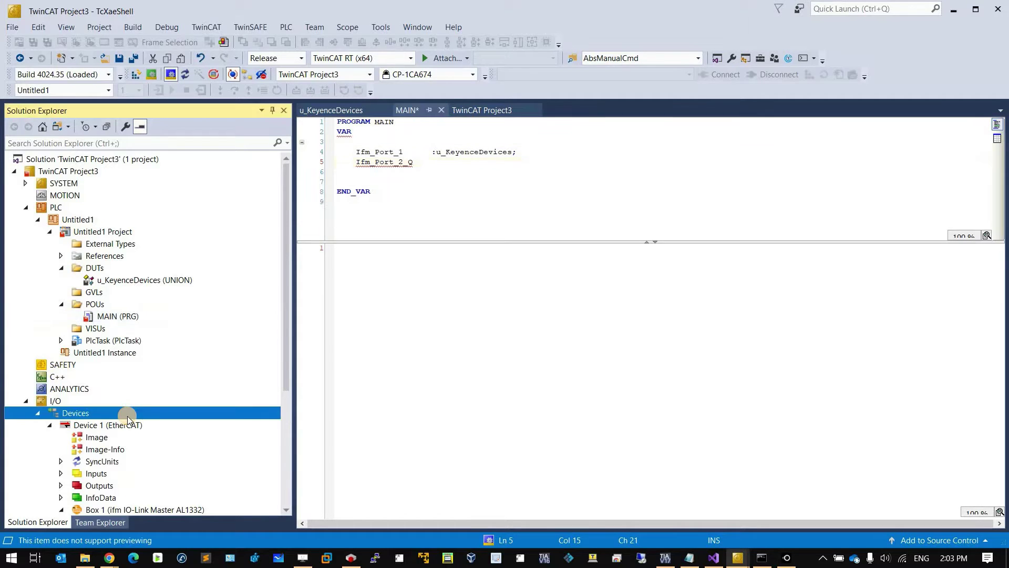
scroll(128, 417, "down", 5)
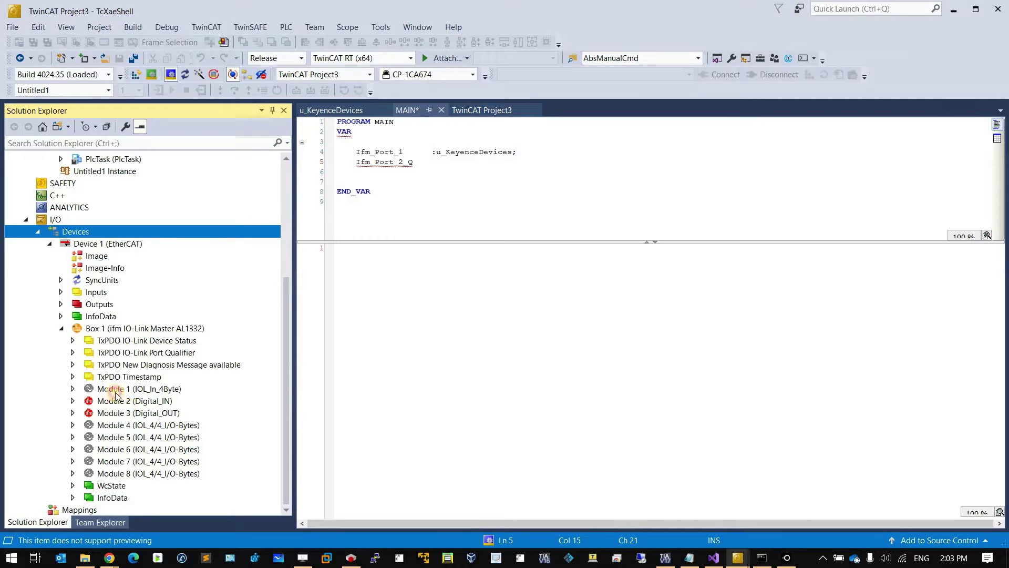
left_click(126, 353)
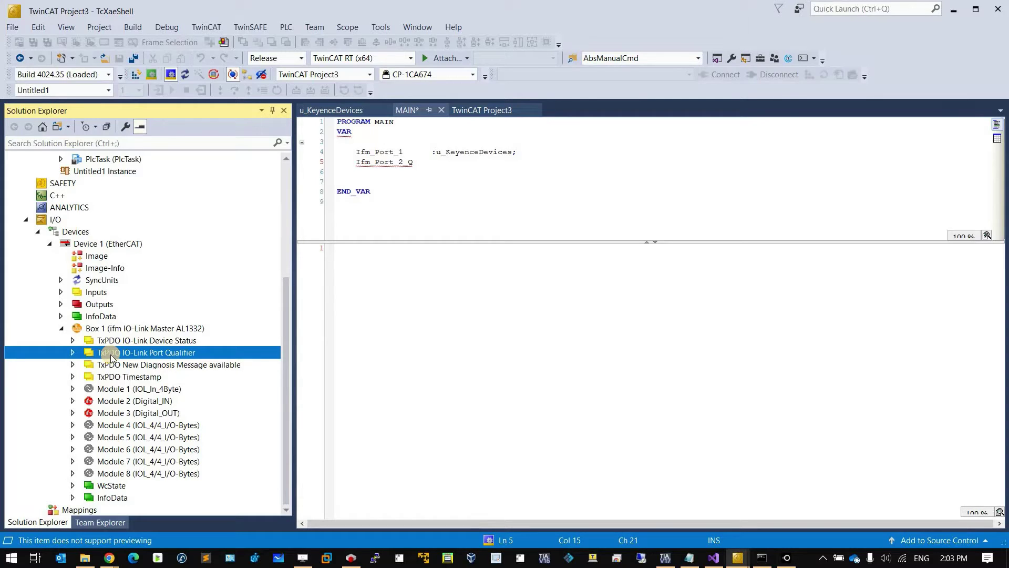
left_click(73, 352)
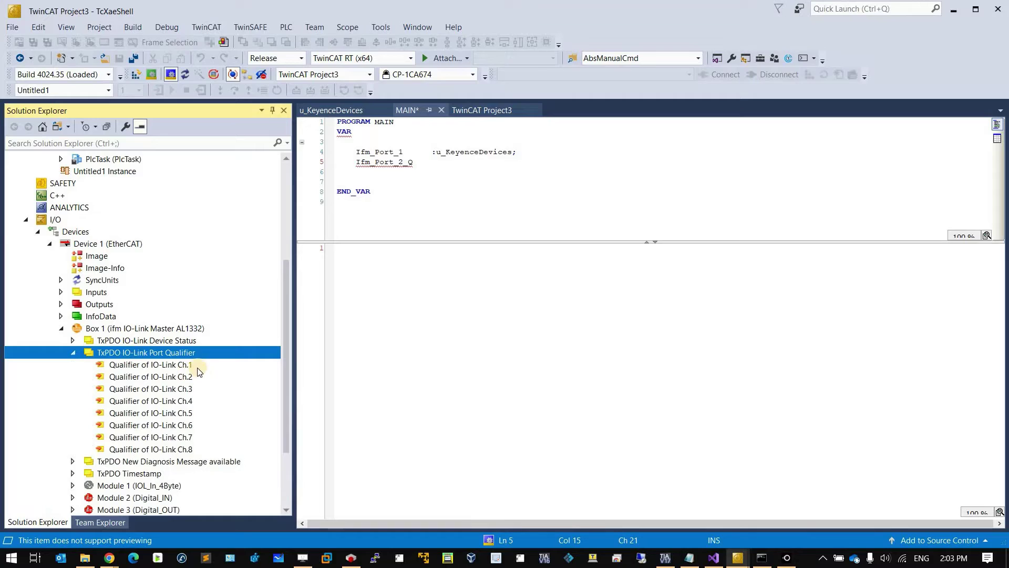
left_click(189, 364)
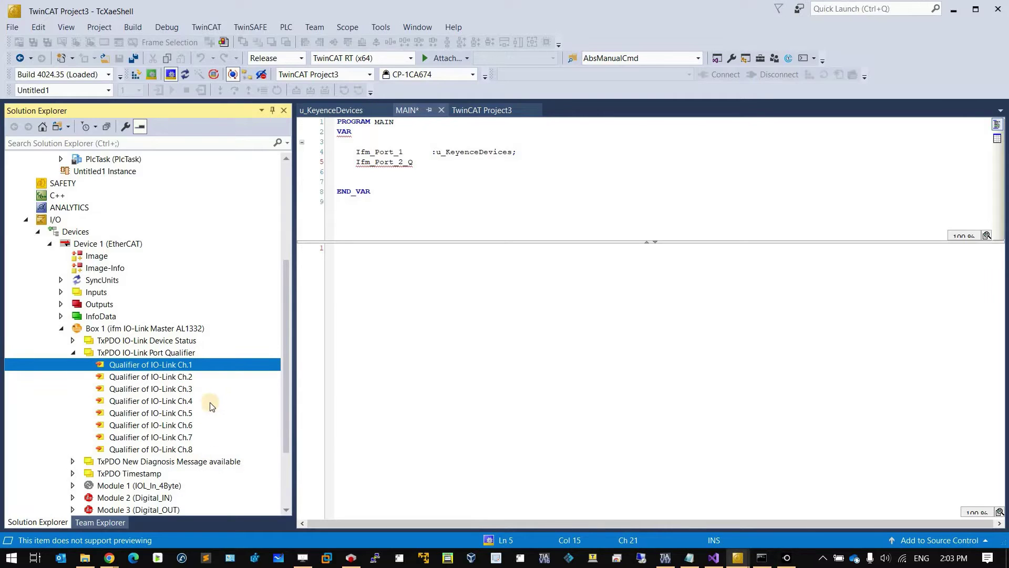
double_click(191, 376)
left_click(390, 255)
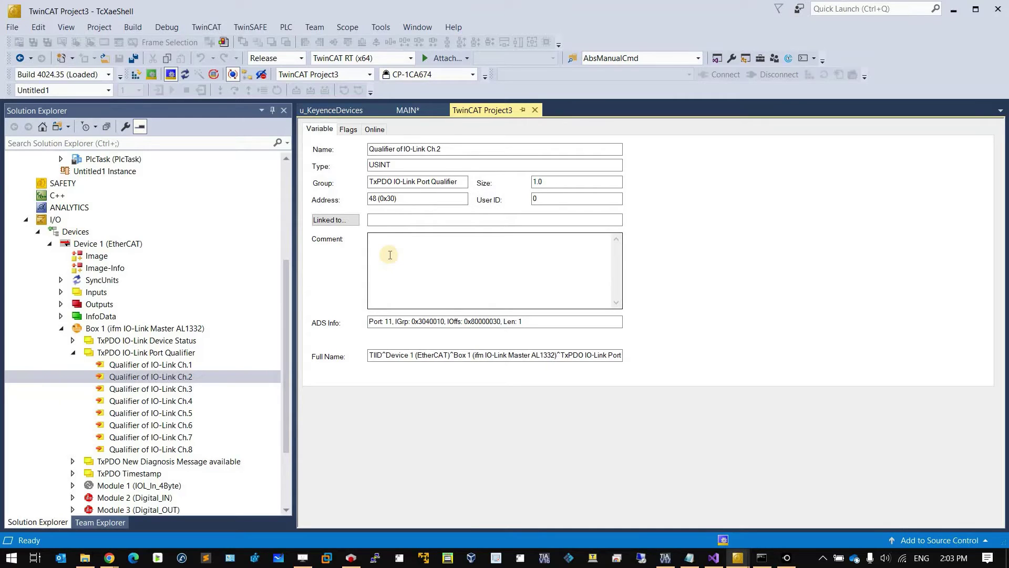
double_click(409, 164)
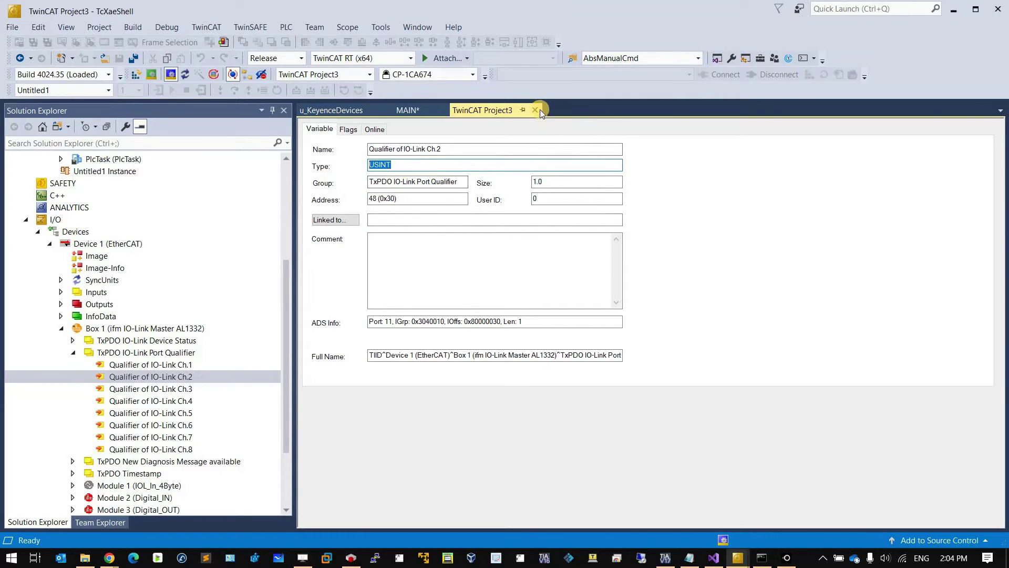
- Return to MAIN, declare Ifm_Port_2_Q as type USINT and save the program
key("ctrl+F4")
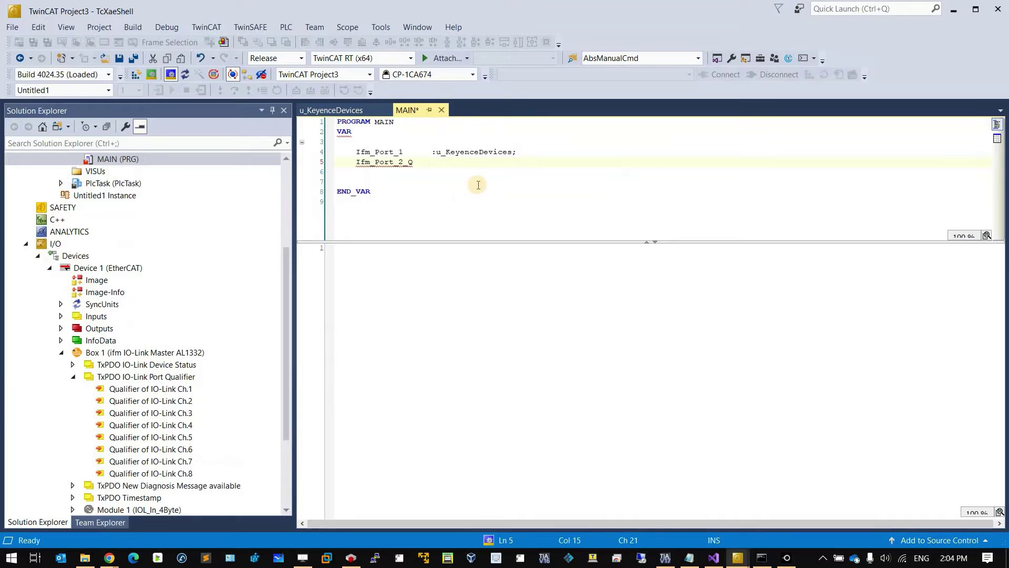
type(":USINT;")
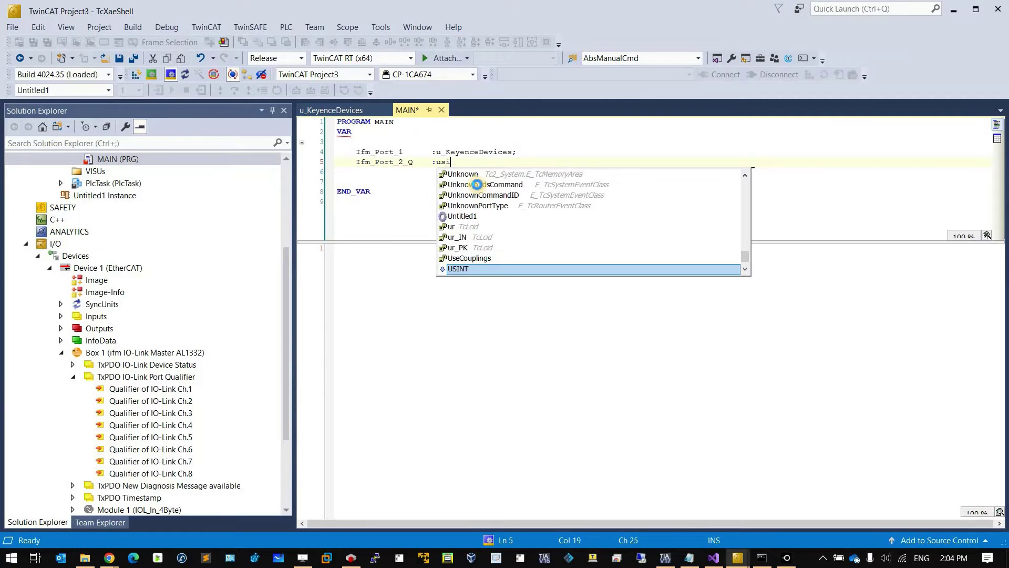
key("ctrl+s")
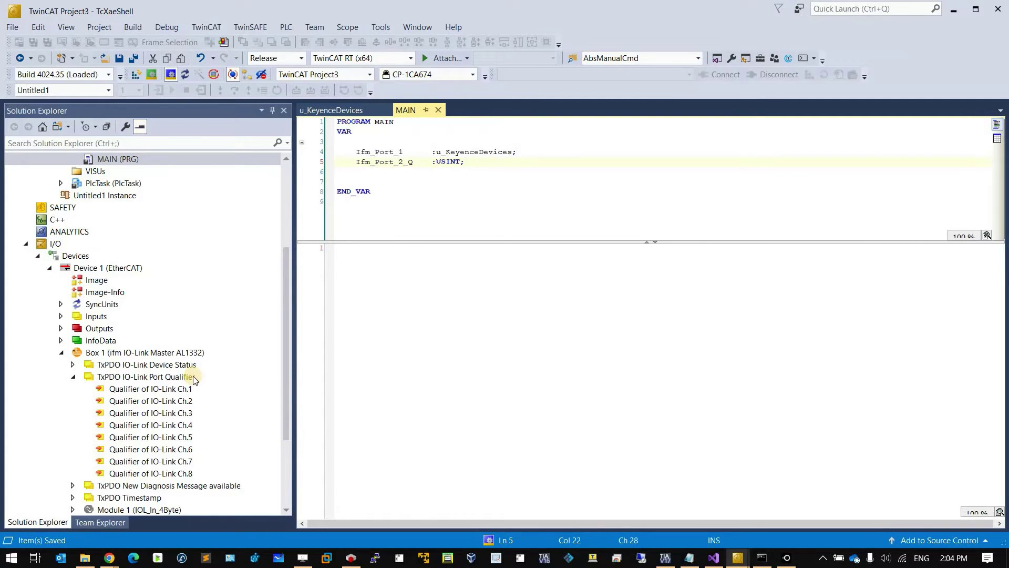
- Examine the data type of output byte 0 in the RxPDO of Module 3 (Digital_OUT)
scroll(195, 379, "down", 3)
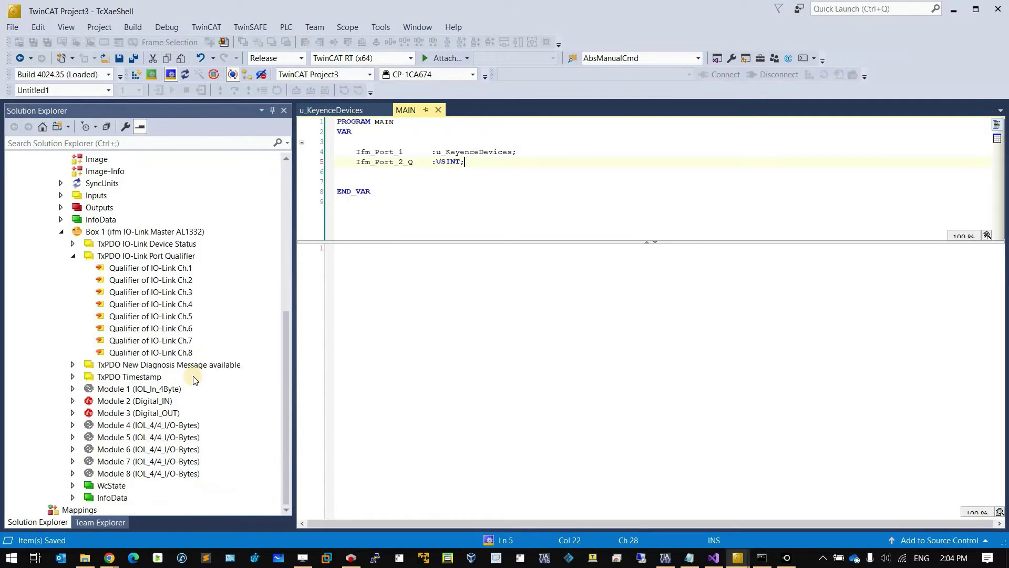
left_click(99, 414)
double_click(99, 413)
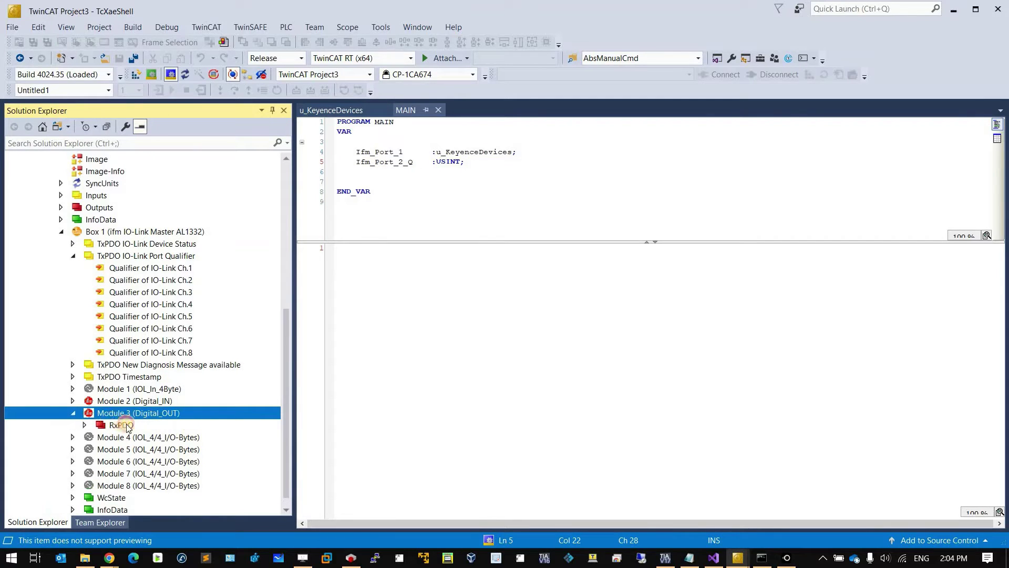
left_click(87, 429)
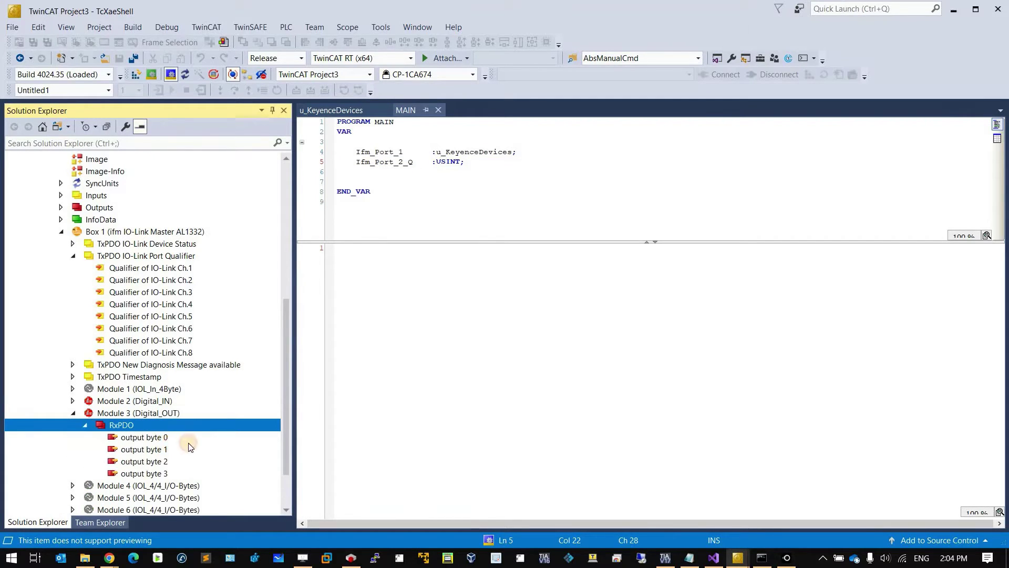
left_click(157, 448)
left_click(166, 439)
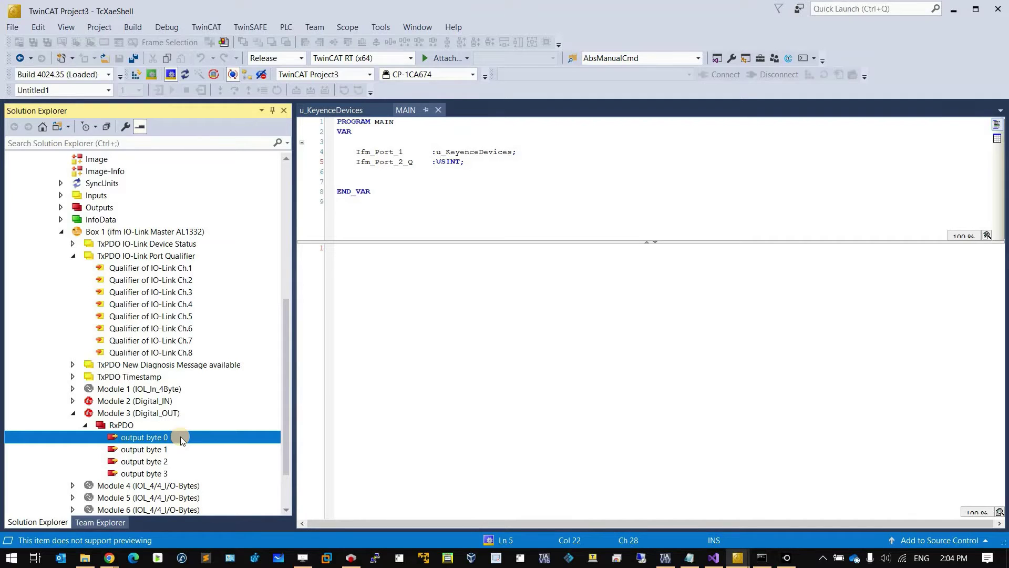
double_click(149, 438)
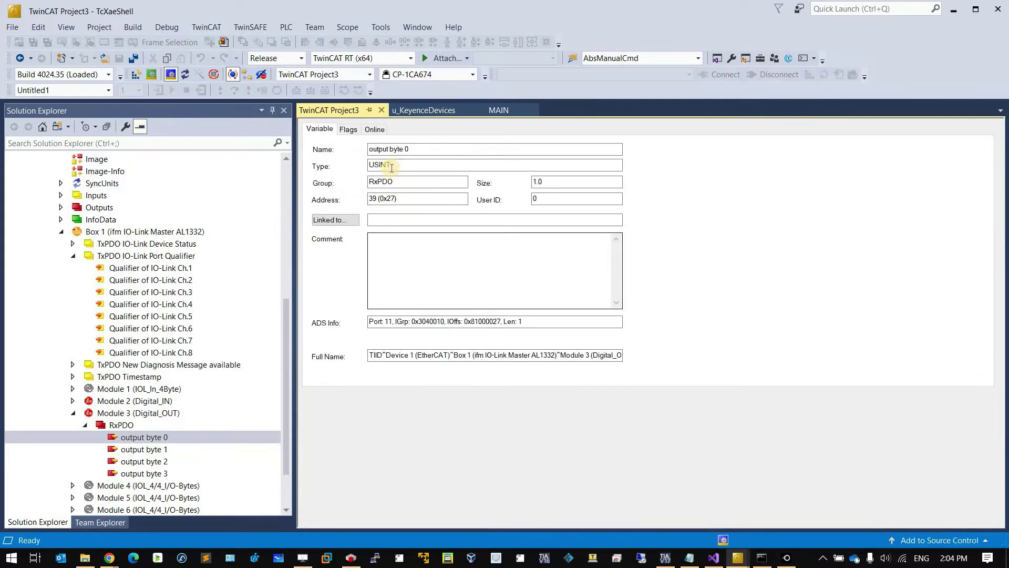
double_click(371, 165)
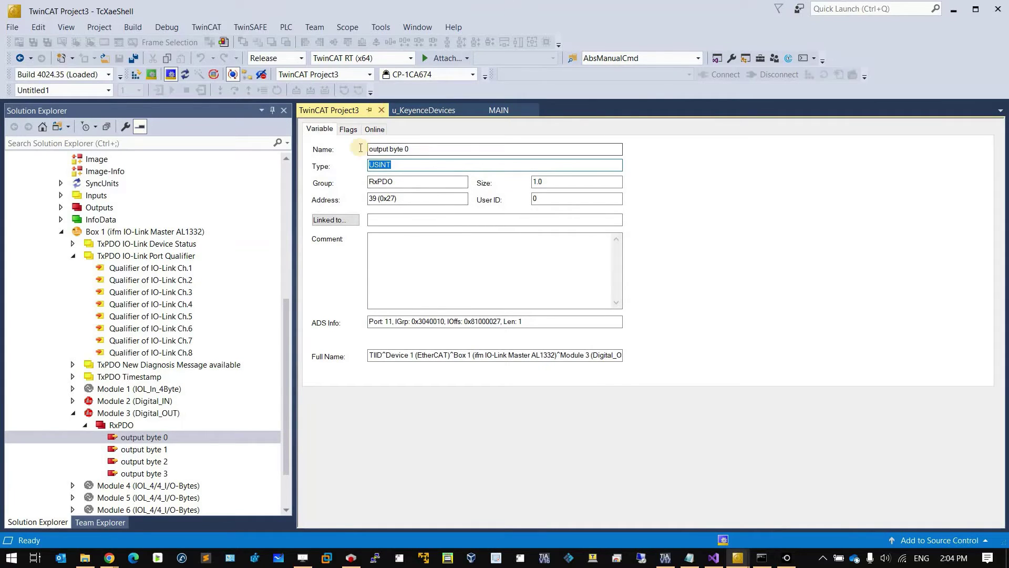
- Return to MAIN, declare a third variable Ifm_Port_3_ as type USINT and save the program
key("ctrl+F4")
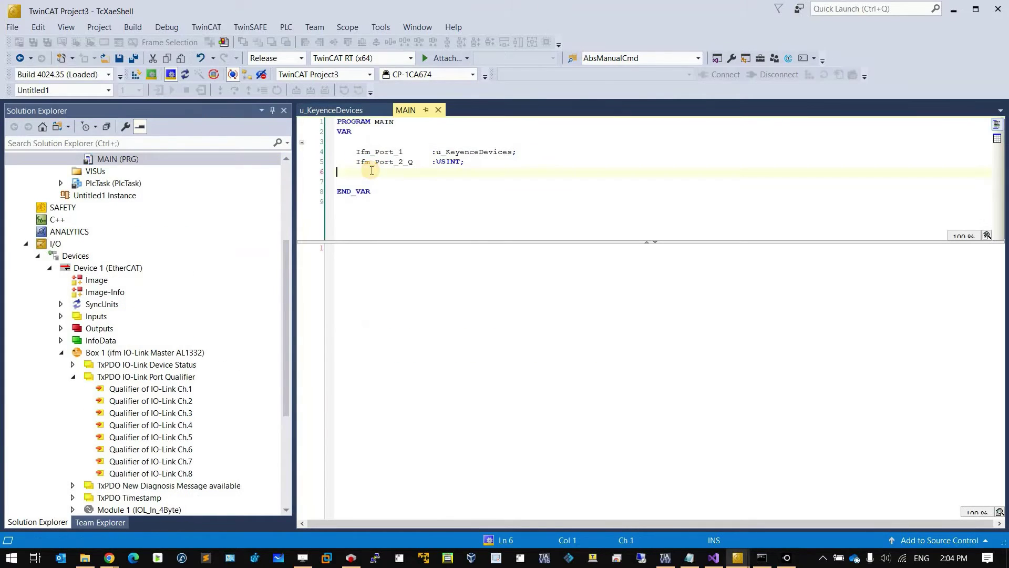
type("i")
key("BackSpace")
type("Ifm_Por")
type("t_2")
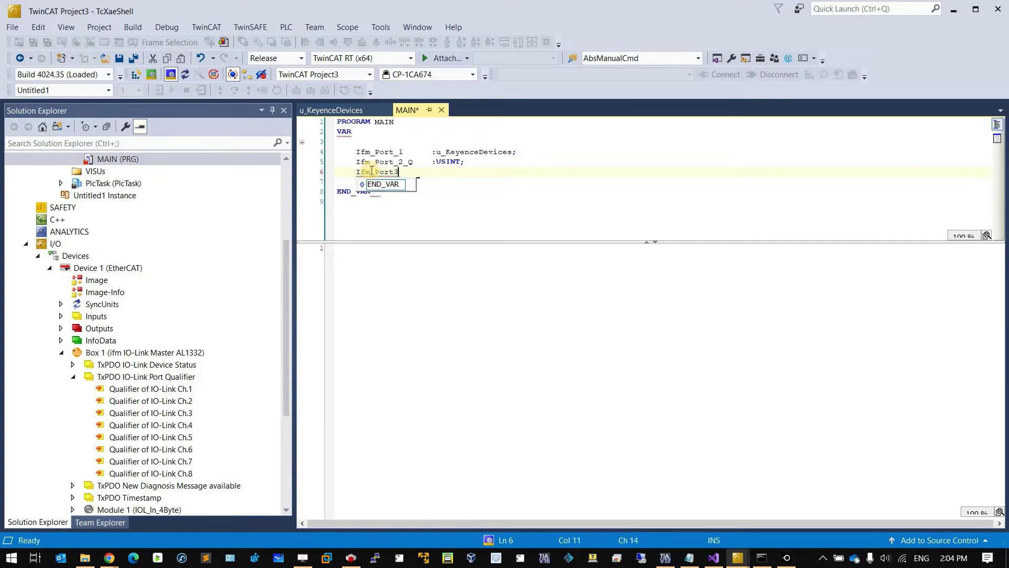
key("BackSpace")
key("BackSpace")
type("_3_")
key("Escape")
key("Tab")
key("Tab")
type("::")
key("BackSpace")
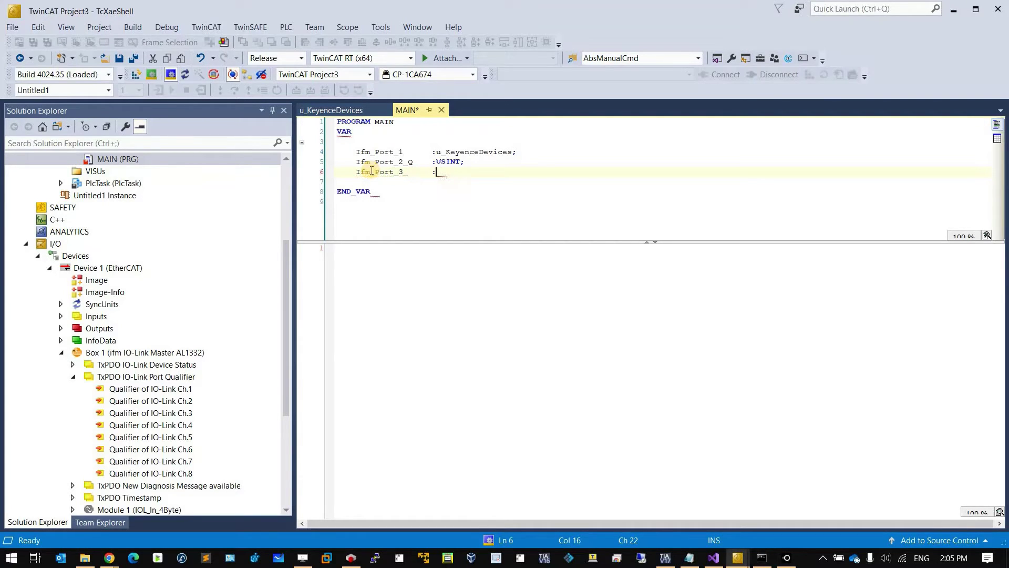
type("USINT;")
key("ctrl+s")
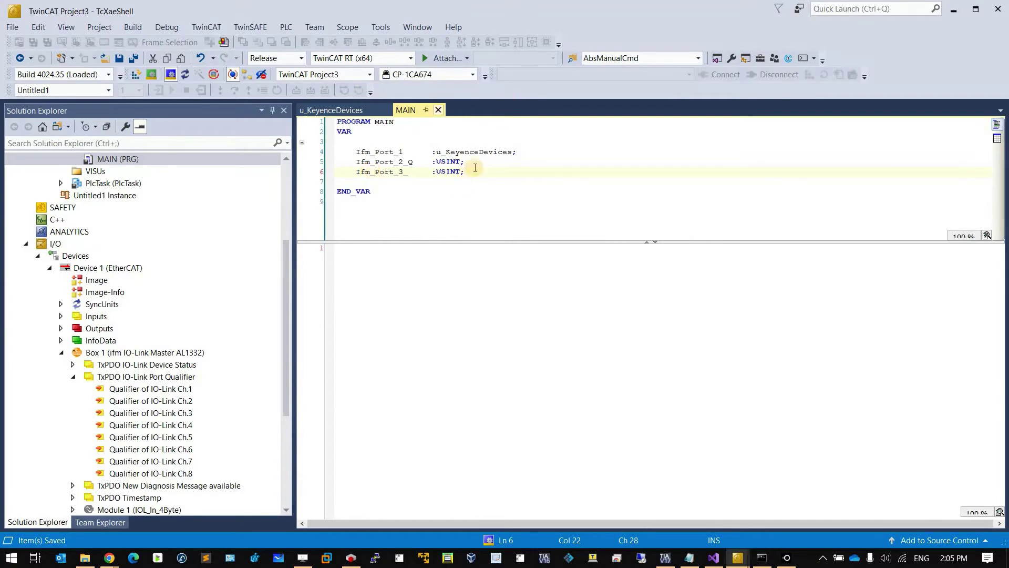
- Highlight the three Ifm_Port declarations in the VAR block of MAIN for review
key("shift+Up")
key("shift+Up")
key("shift+Up")
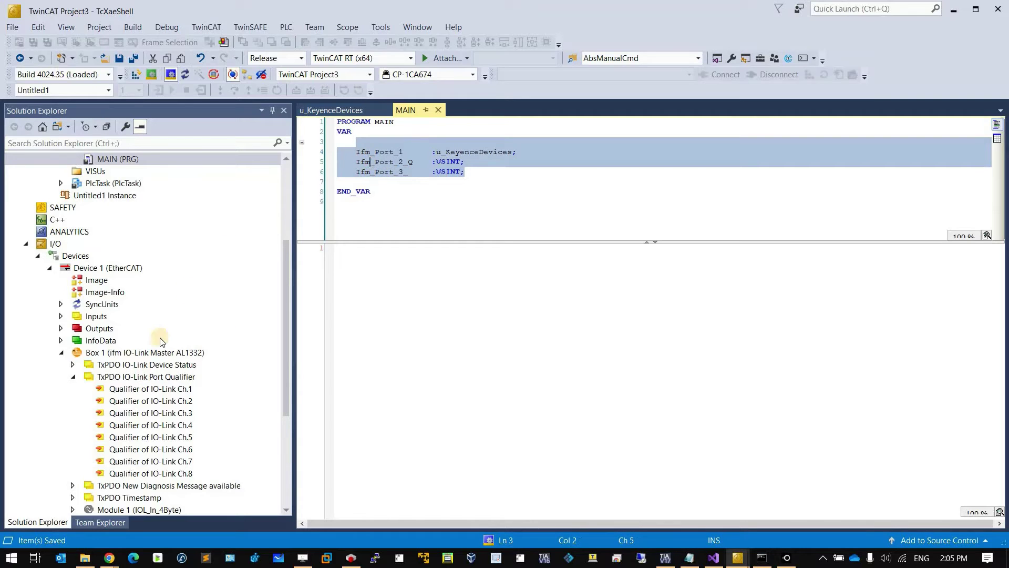
- Add the input address AT %I* to the declarations of Ifm_Port_1 and Ifm_Port_2_Q in MAIN
left_click(434, 158)
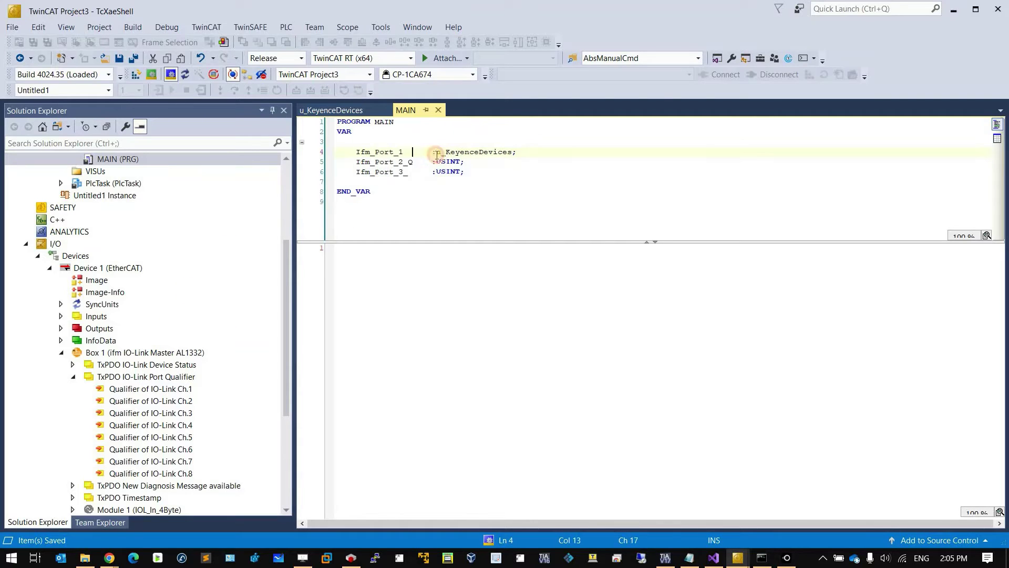
left_click(434, 154)
key("Tab")
left_click(434, 153)
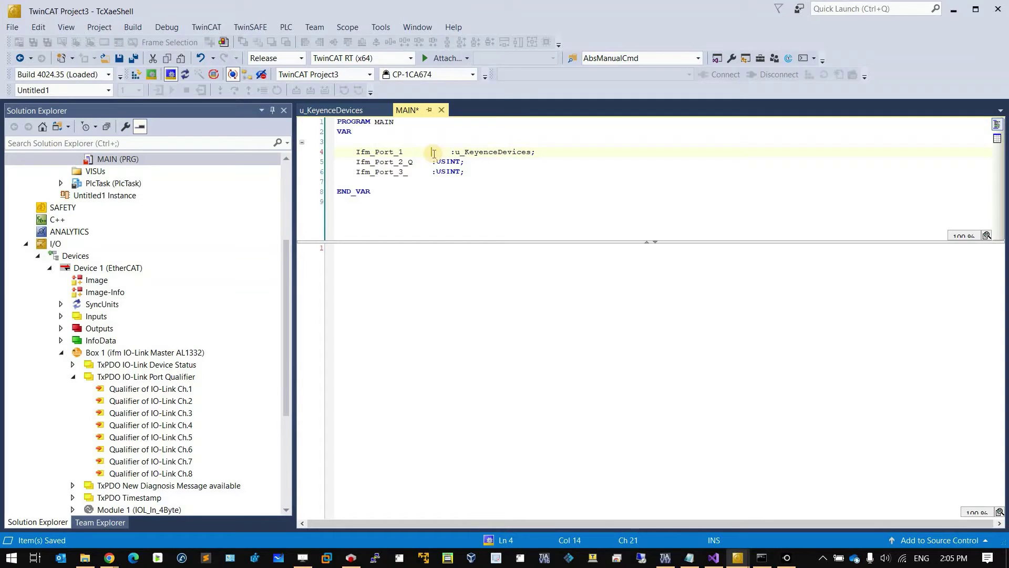
type("AT %i")
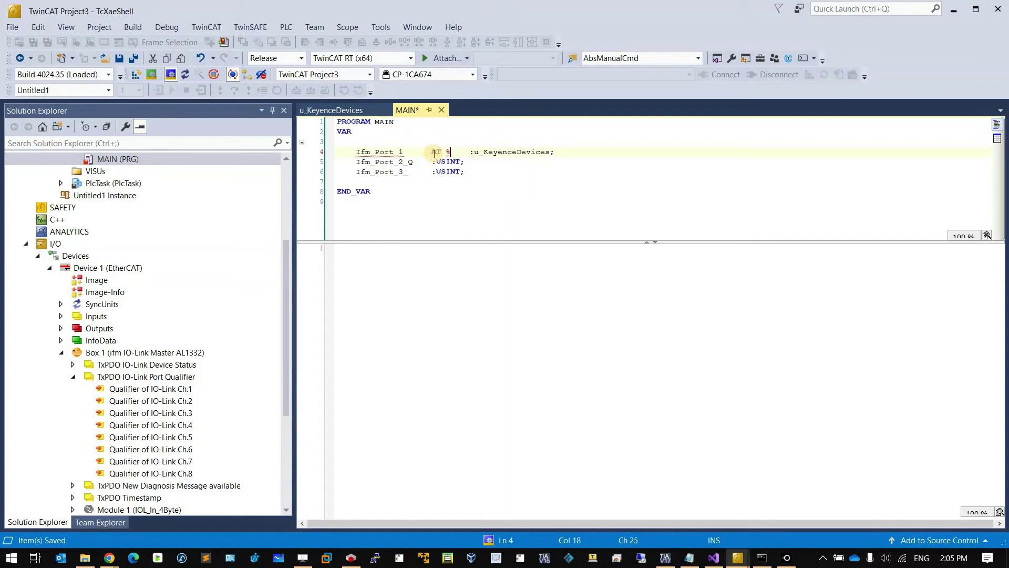
type("*")
key("shift+Left")
key("shift+Left")
key("shift+Left")
key("shift+Left")
key("shift+Left")
key("shift+Left")
left_click(436, 160)
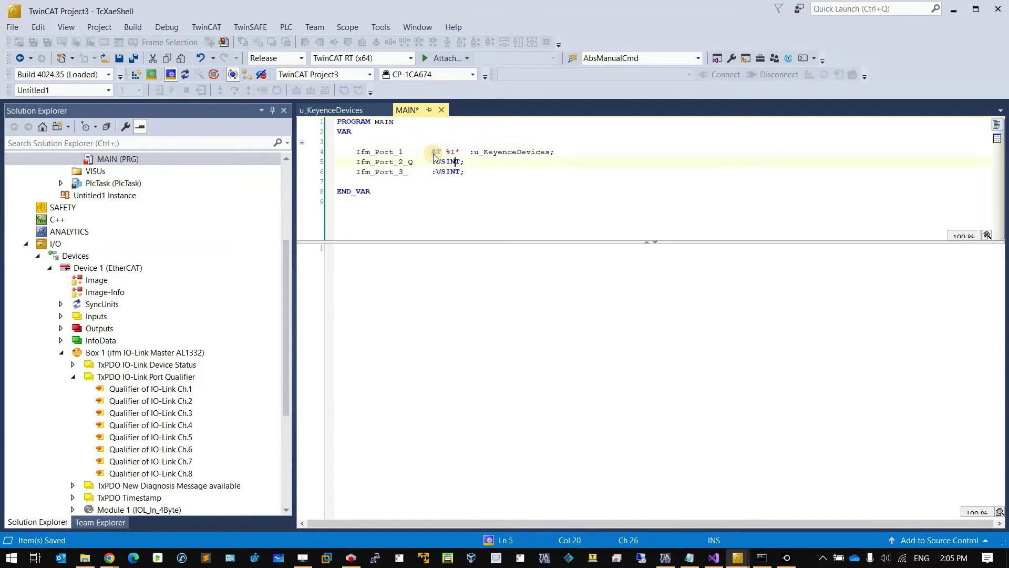
type("AT %I*")
- Rename the third port variable Ifm_Port_3, add the output address AT %Q* to its declaration and save MAIN
key("Down")
key("Left")
key("Left")
key("Left")
key("Left")
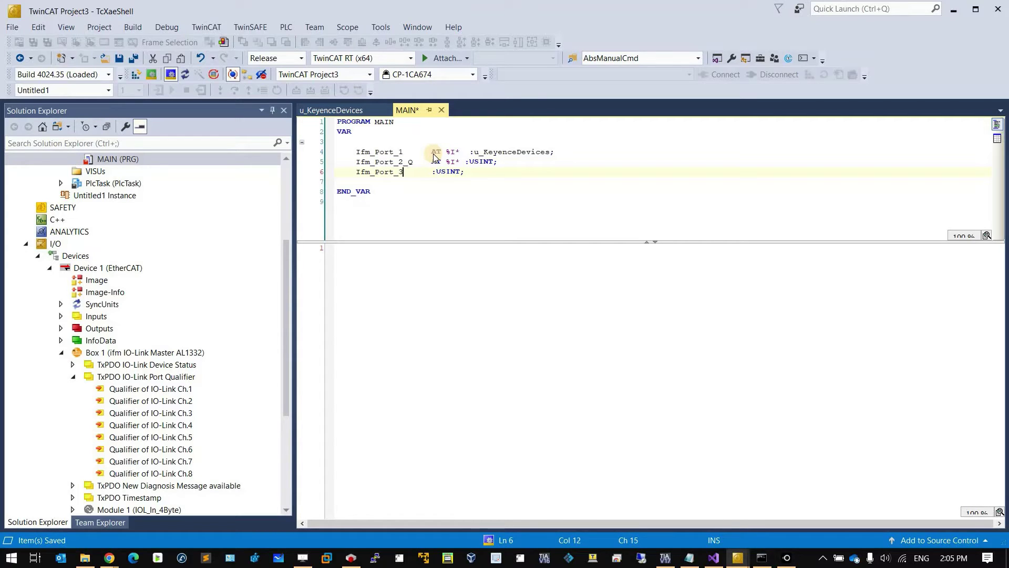
type("AT %i*")
key("Left")
key("BackSpace")
type("Q")
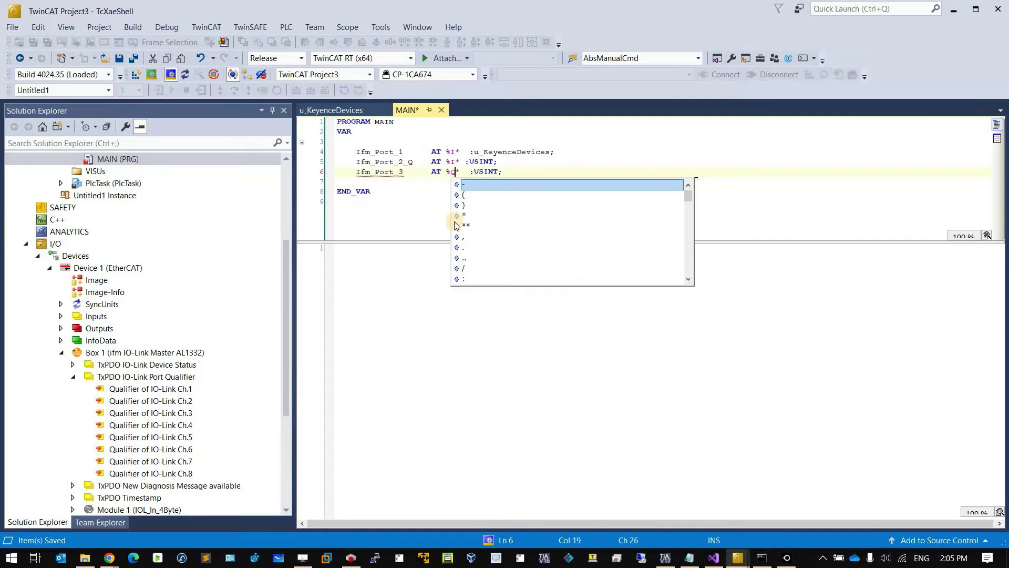
key("Escape")
key("Down")
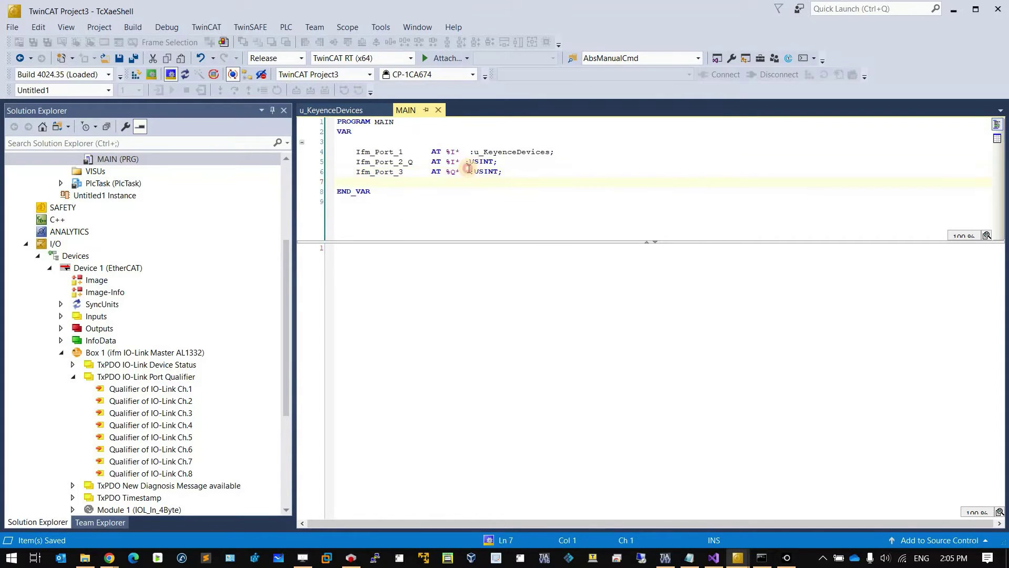
- Align the data types of the three Ifm_Port declarations in one column
key("Up")
key("Right")
key("Right")
key("Tab")
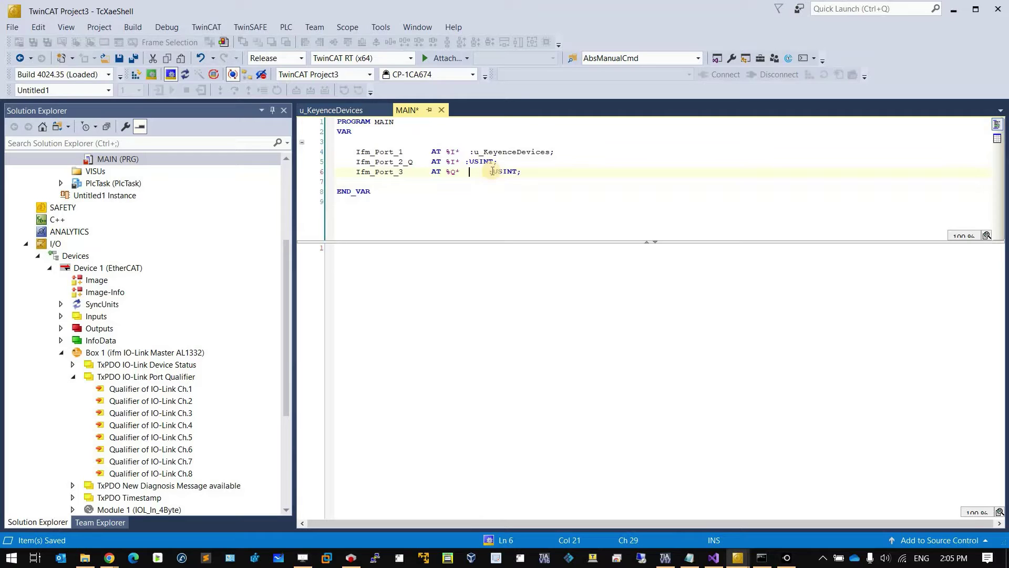
key("Tab")
key("Tab")
key("BackSpace")
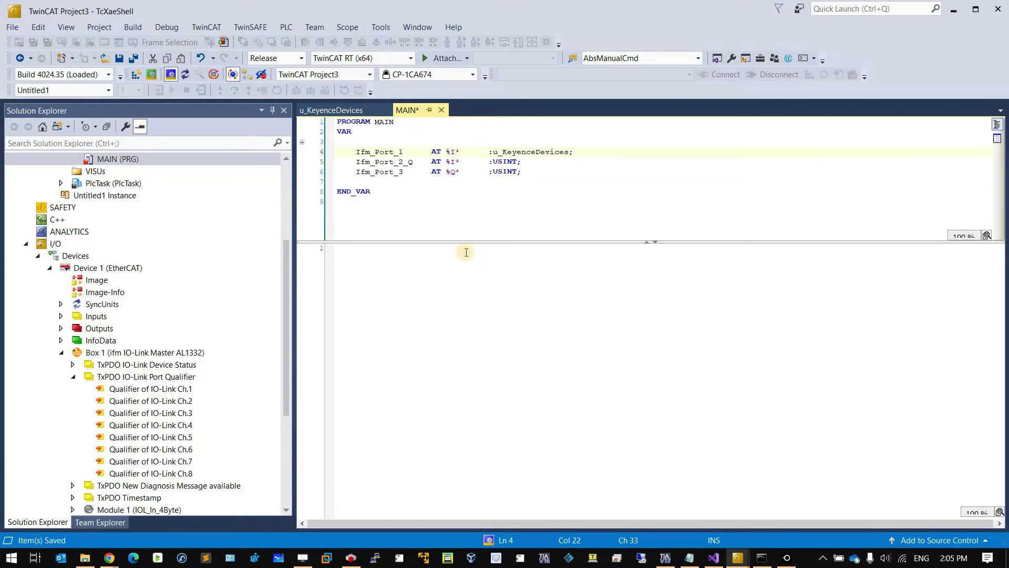
- Insert four line breaks in the empty implementation section of MAIN
left_click(461, 295)
key("Return")
key("Return")
key("Return")
key("Return")
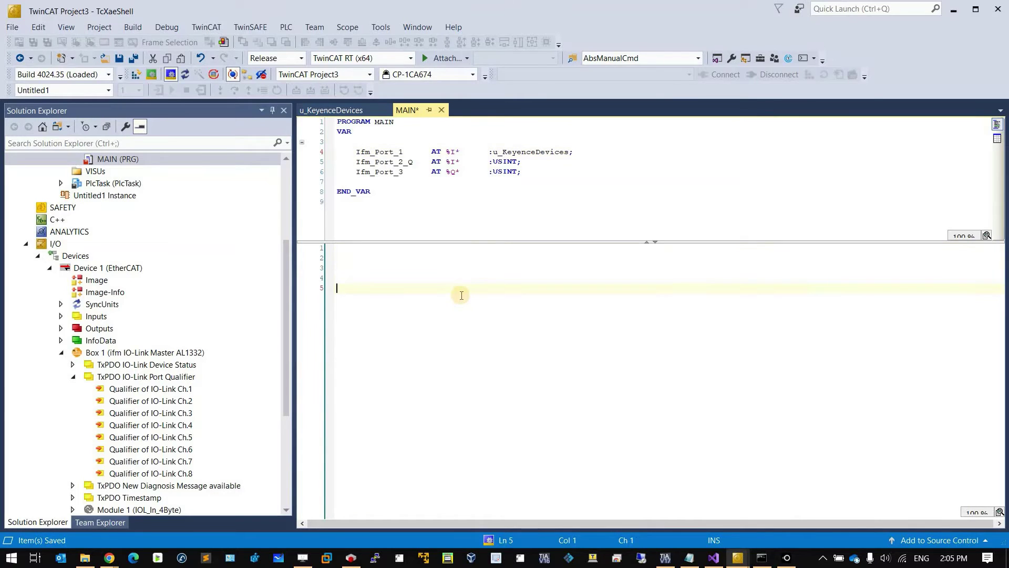
- Declare a variable Data of type INT below the port variables, separated by a blank line, and save the program
left_click(359, 183)
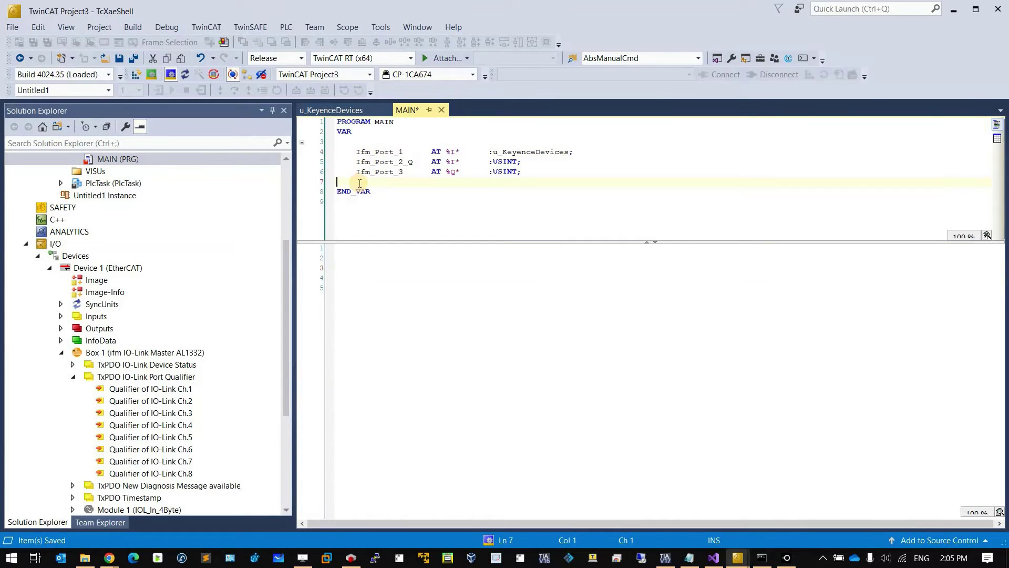
key("Return")
key("Return")
key("Tab")
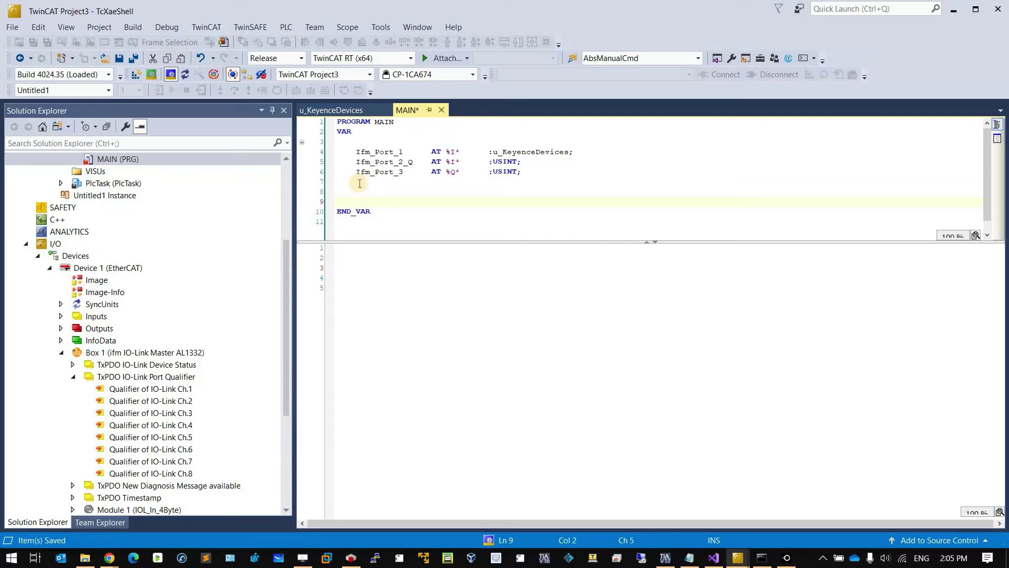
key("BackSpace")
key("BackSpace")
type("Data")
key("Tab")
key("Tab")
key("Tab")
type(":INT;")
left_click(368, 266)
key("ctrl+s")
key("Return")
key("Return")
type("Data:")
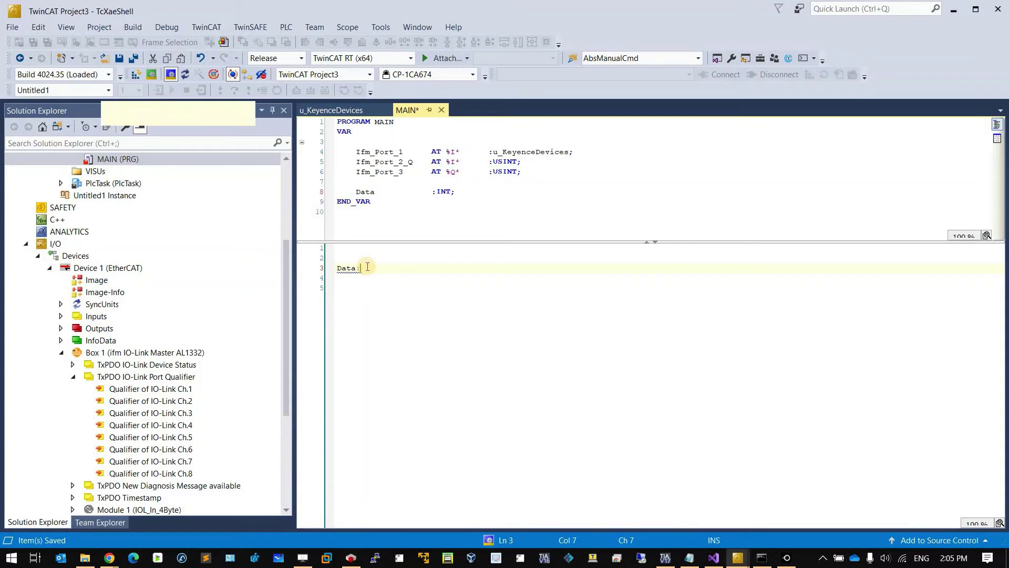
type("If")
key("Return")
key("BackSpace")
key("BackSpace")
key("BackSpace")
key("BackSpace")
key("BackSpace")
key("BackSpace")
key("BackSpace")
key("BackSpace")
key("BackSpace")
key("BackSpace")
key("BackSpace")
key("BackSpace")
key("BackSpace")
key("BackSpace")
key("BackSpace")
- Write the assignment Data:=Ifm_Port_1.data; on line 3 of the MAIN code
type("Data")
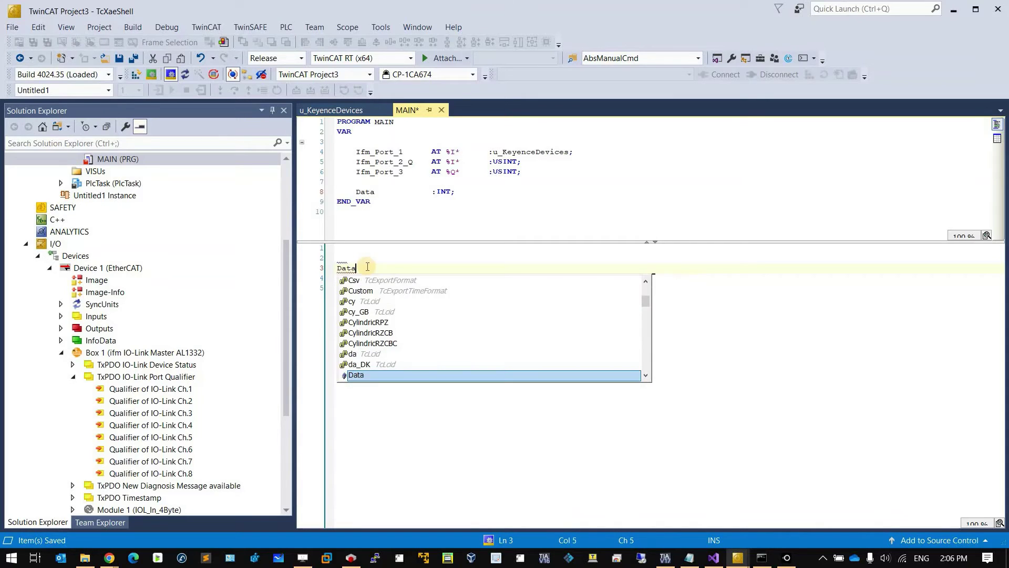
type(":=Ifm")
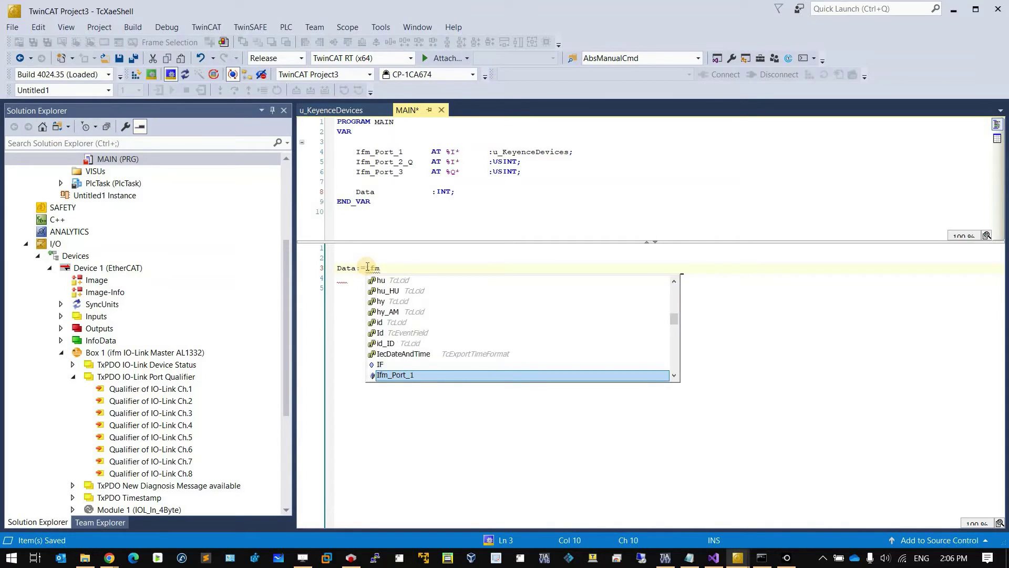
type("_Port_1.data;")
key("Return")
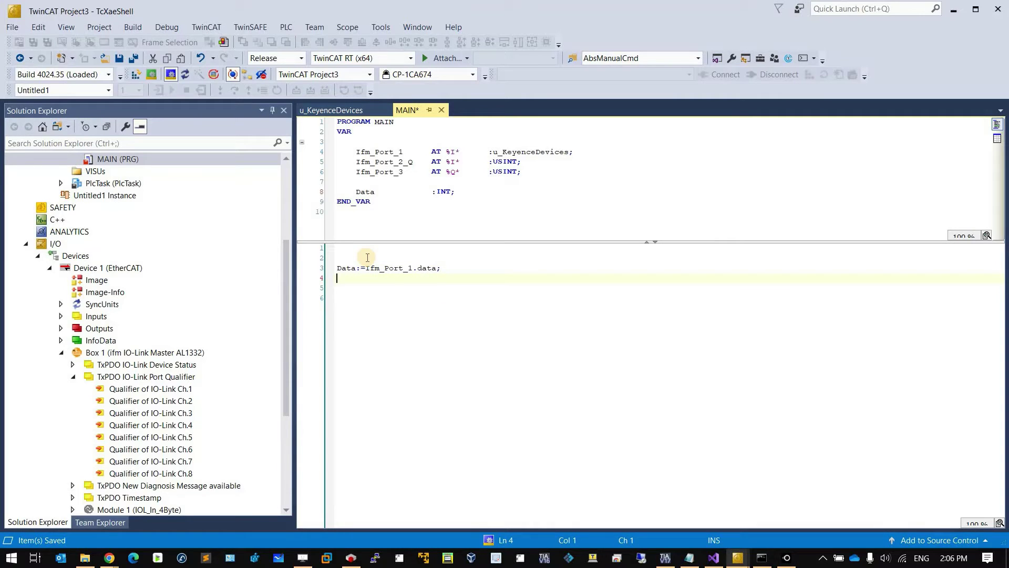
- Start an IF block below the assignment with the condition IF Ifm_Port_2_Q.1 THEN
type("IF ifm")
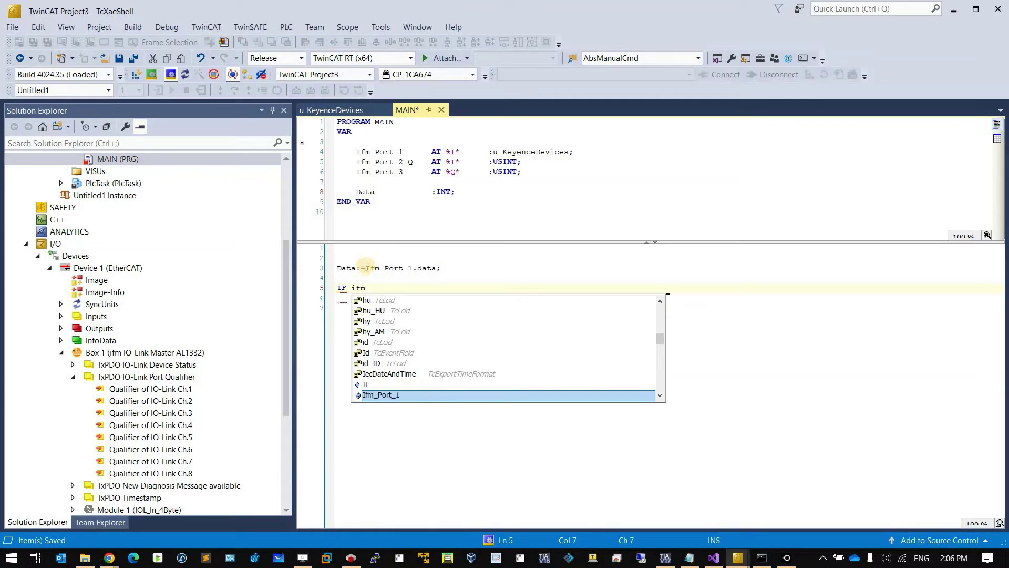
key("Down")
type(".")
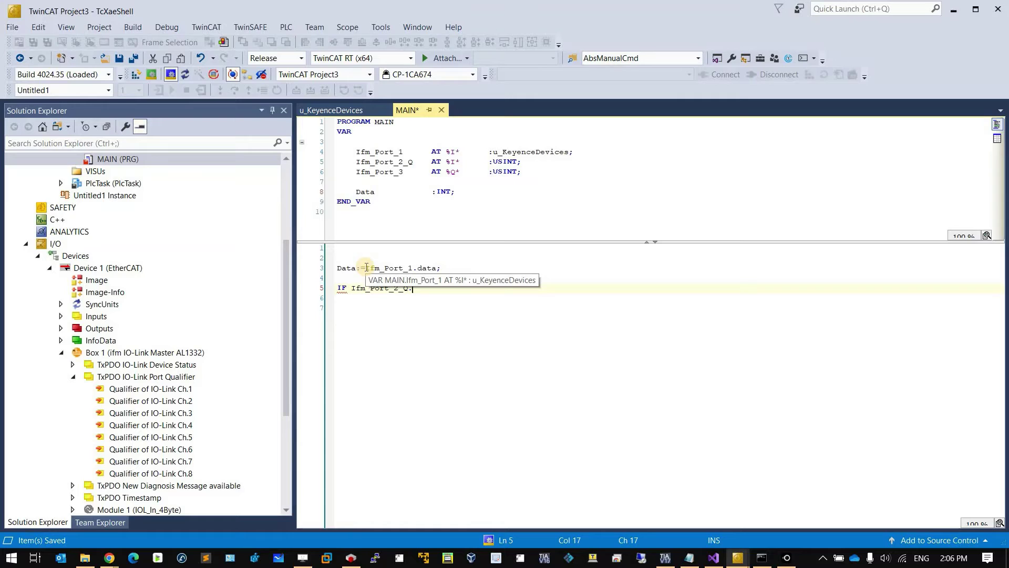
type("1e")
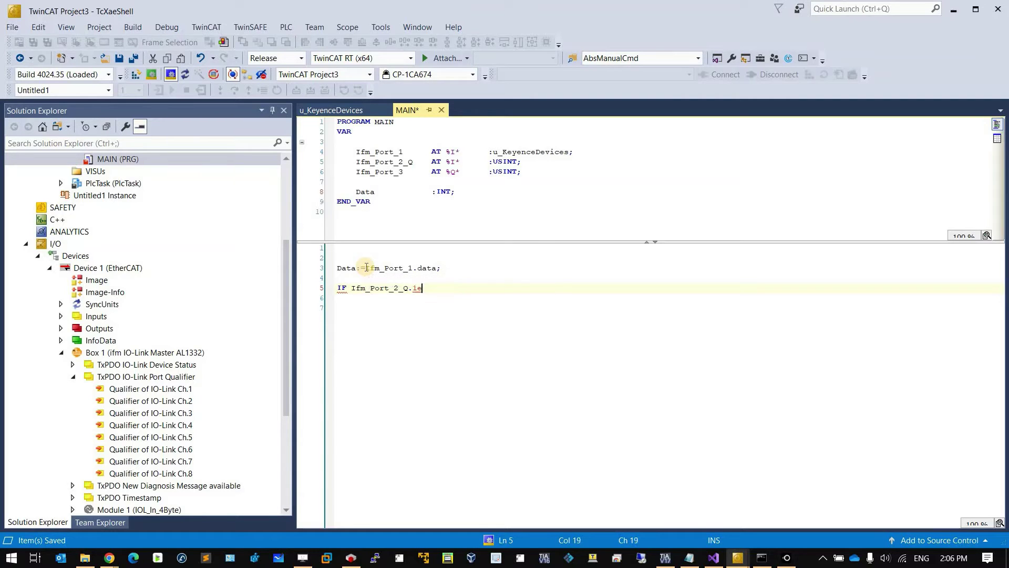
key("BackSpace")
type(" then")
key("Return")
key("Return")
- Inside the IF branch, assign Ifm_Port_3:=1;
type("ifm")
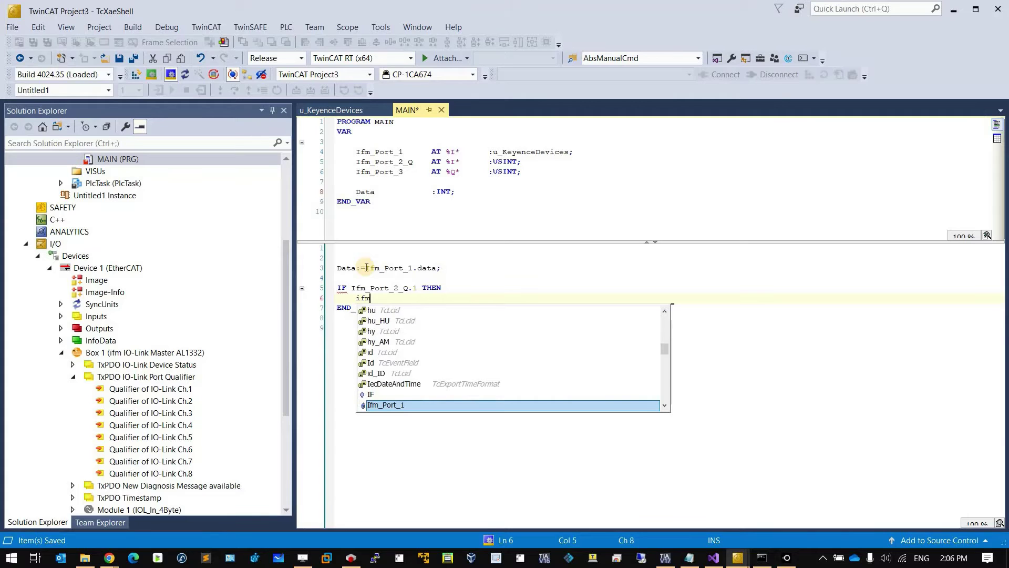
type("_por_3")
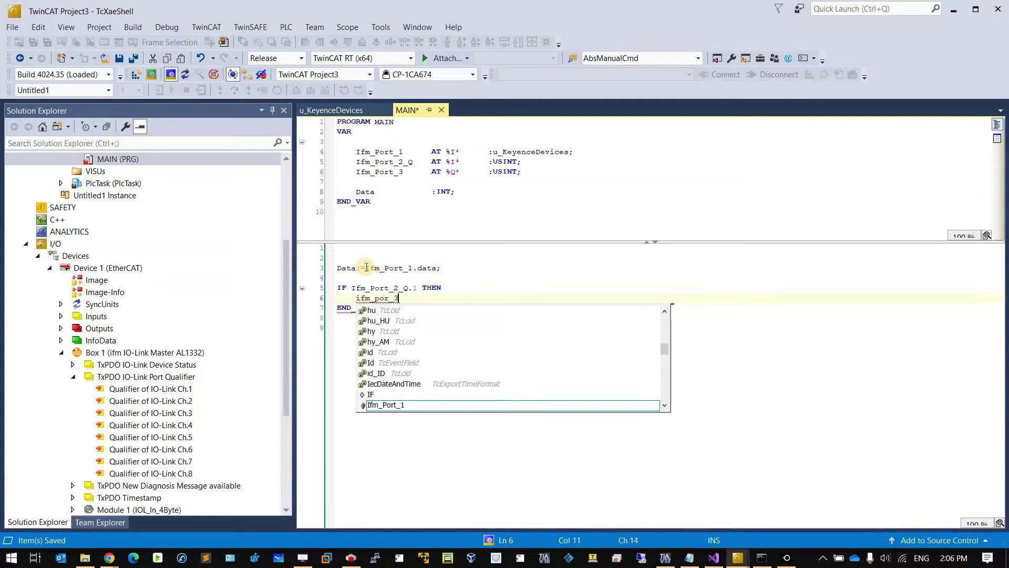
key("Down")
key("Down")
key("Return")
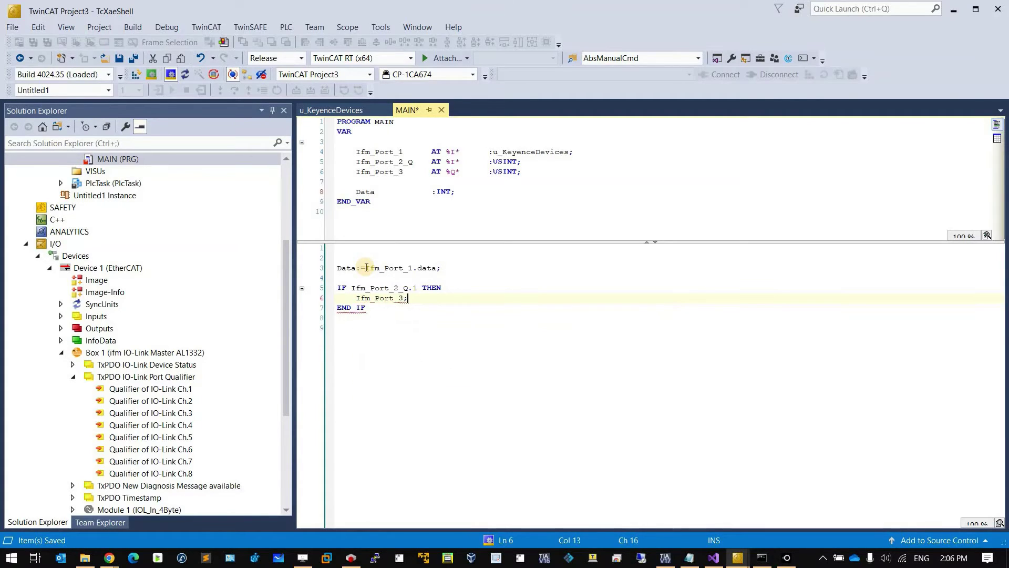
type(":=1;")
key("Return")
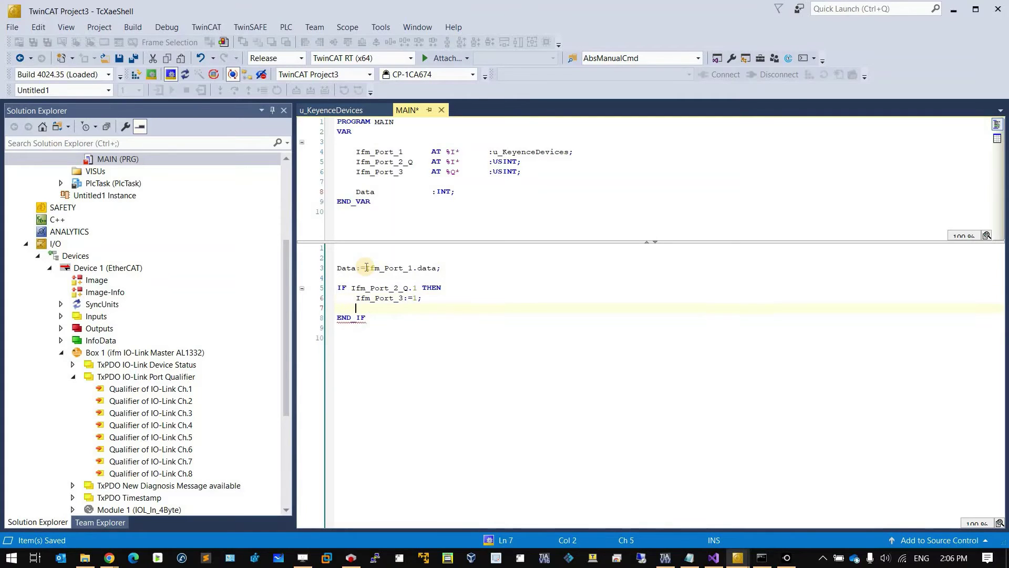
- Add an ELSE branch that assigns Ifm_Port_3:=0; and save the program
type("else")
key("Return")
key("Return")
key("Tab")
type("ifm_")
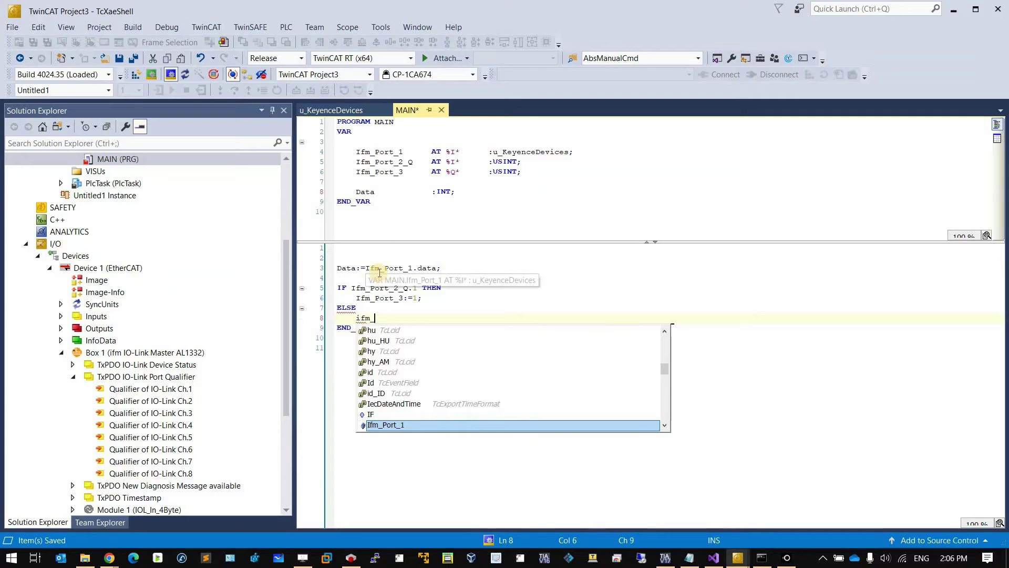
type("port3")
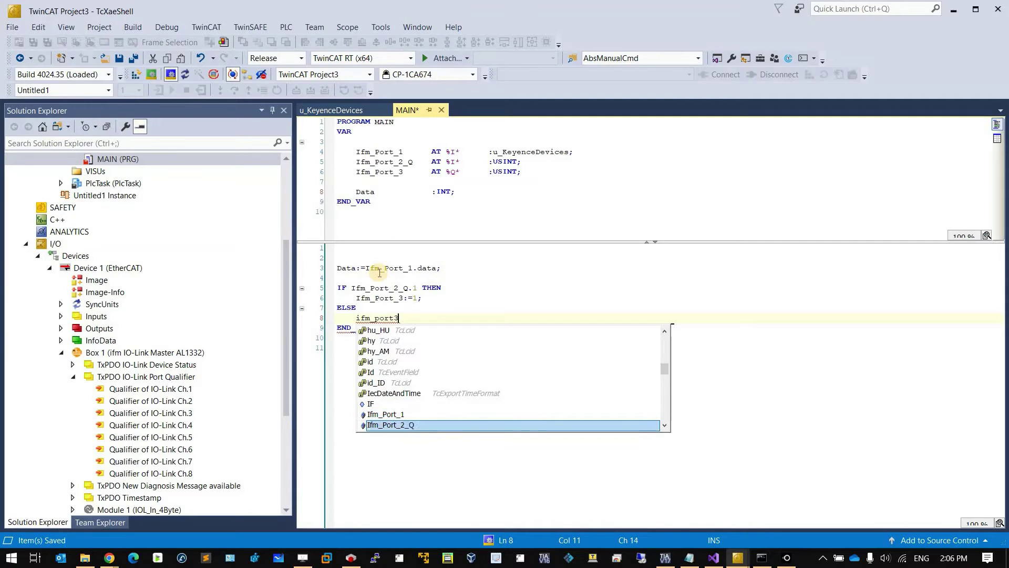
key("Return")
type(":0;")
key("ctrl+s")
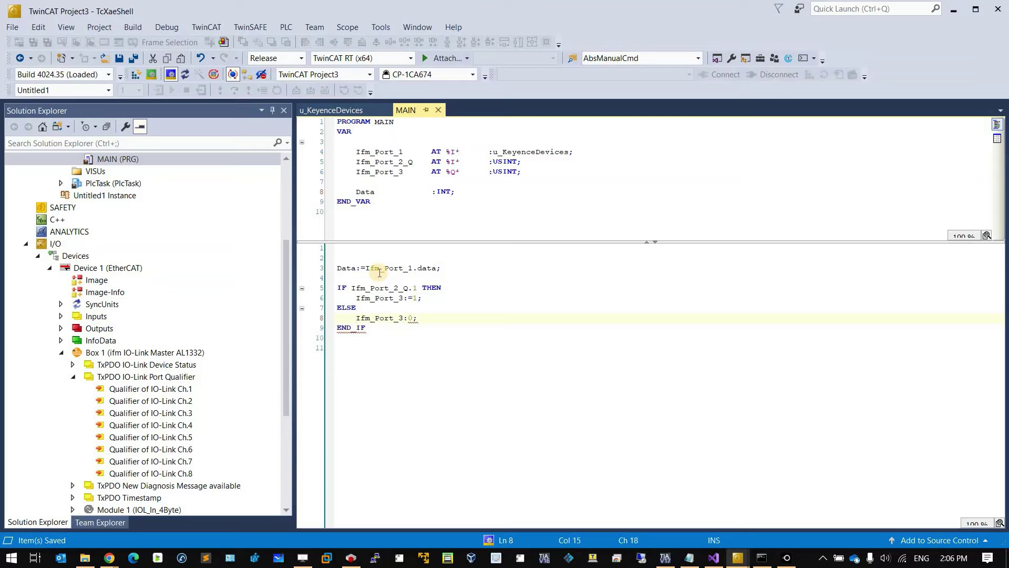
key("Left")
type("=")
- Build the solution and acknowledge the EtherCAT sync master warning
left_click(136, 29)
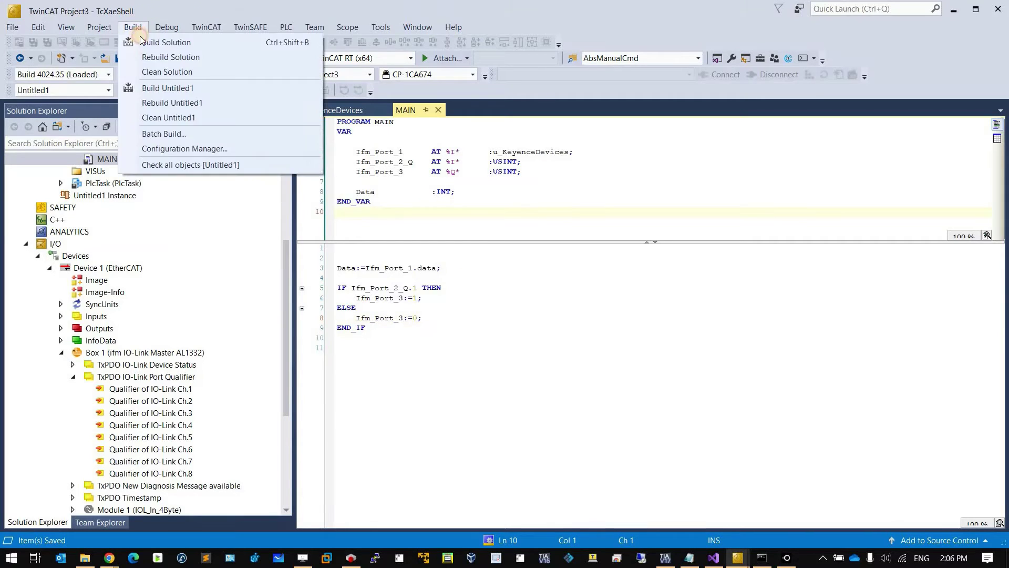
left_click(141, 43)
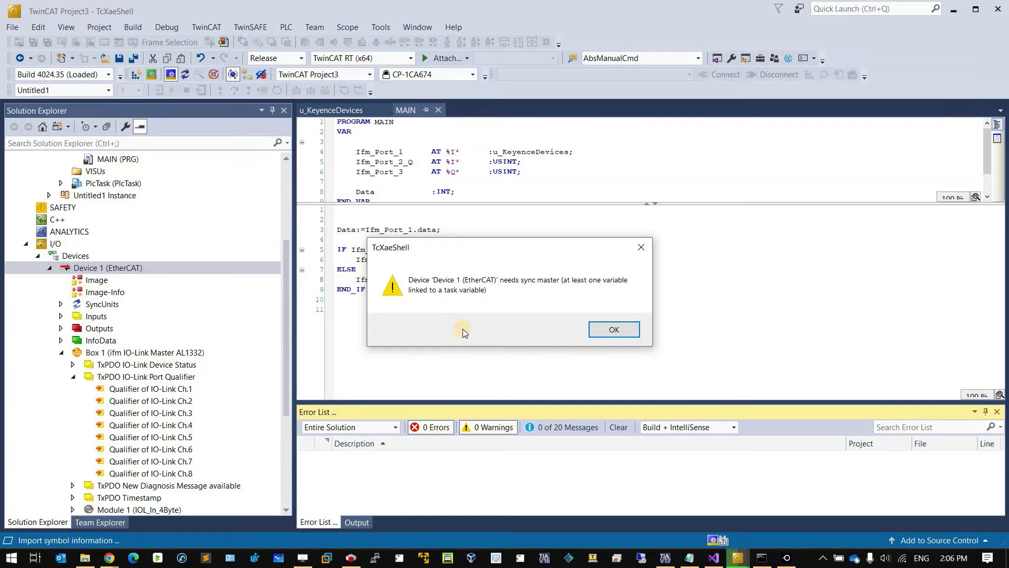
left_click(604, 330)
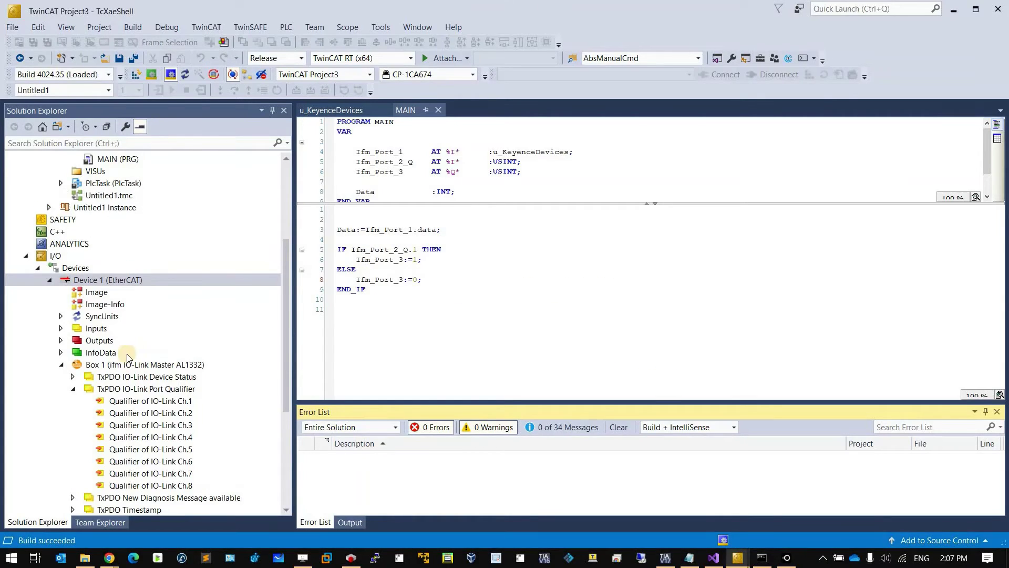
- Collapse the Port Qualifier and Module 3 entries under Box 1 and expand the TxPDO of Module 1 (IOL_In_4Byte)
scroll(138, 332, "down", 5)
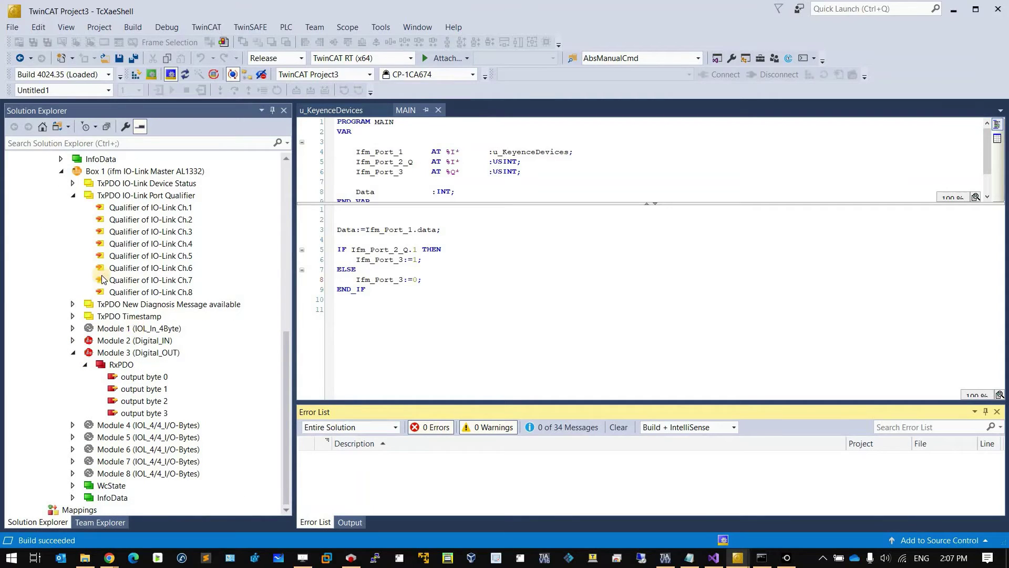
left_click(72, 195)
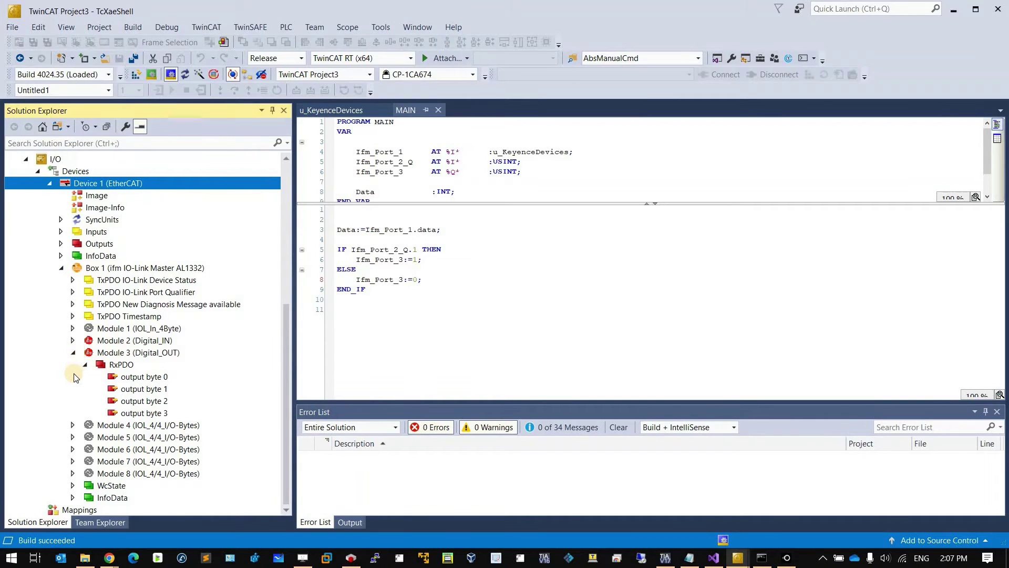
left_click(77, 352)
left_click(73, 389)
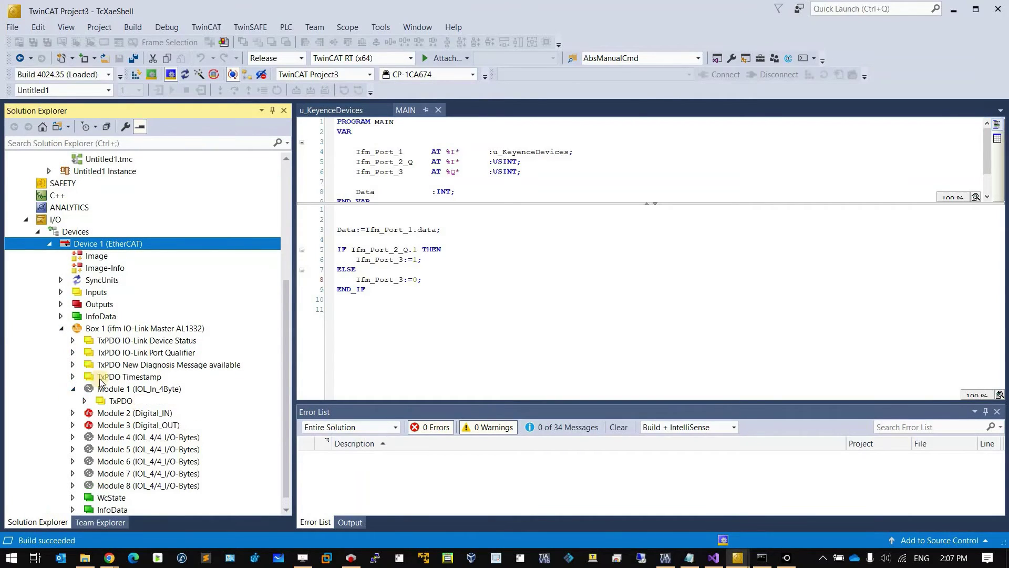
left_click(85, 389)
scroll(167, 375, "down", 2)
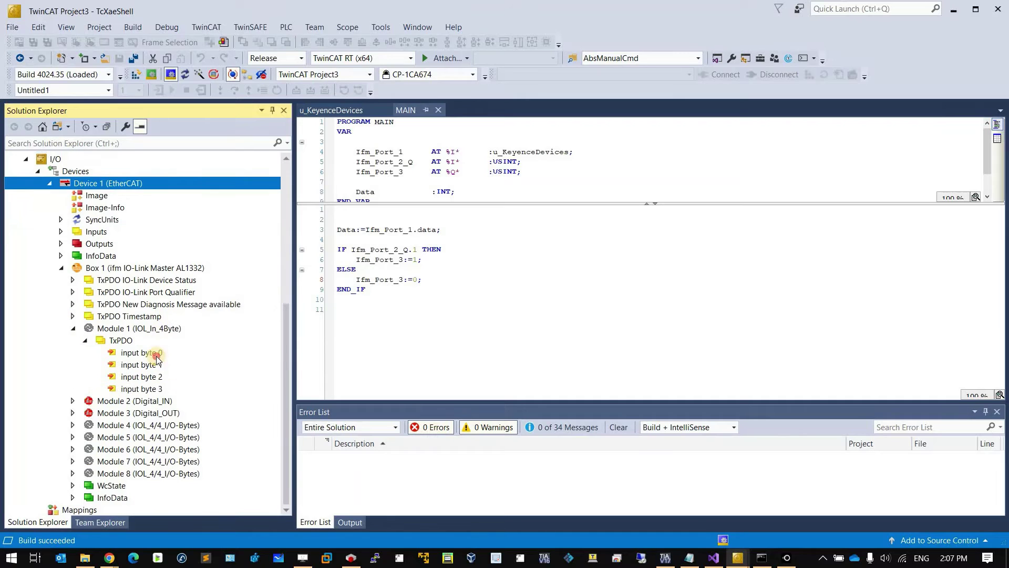
- Link input byte 0 and input byte 1 of Module 1 to the raw array of MAIN.Ifm_Port_1
left_click(156, 354)
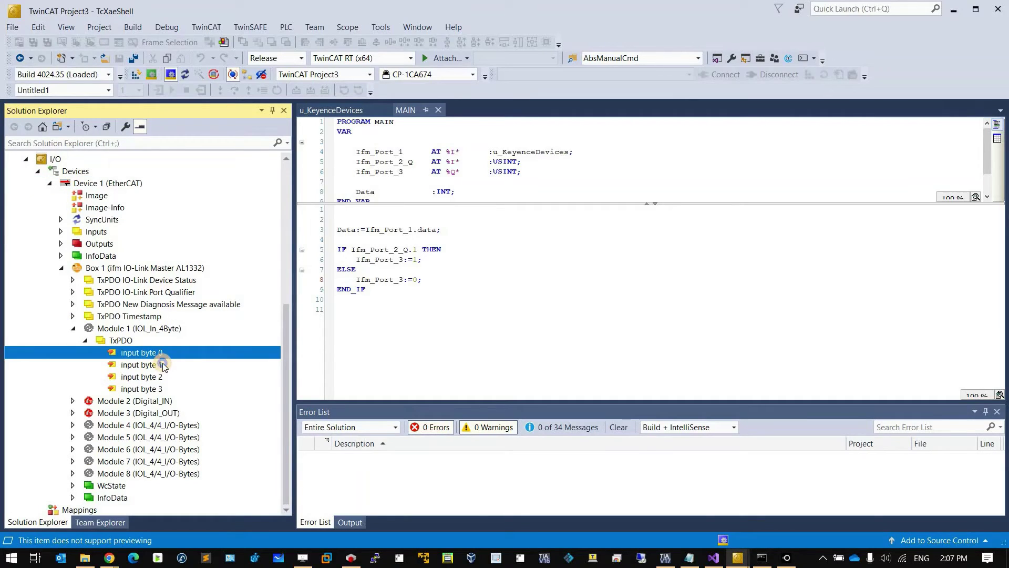
left_click(164, 366, "shift")
right_click(164, 365)
left_click(238, 423)
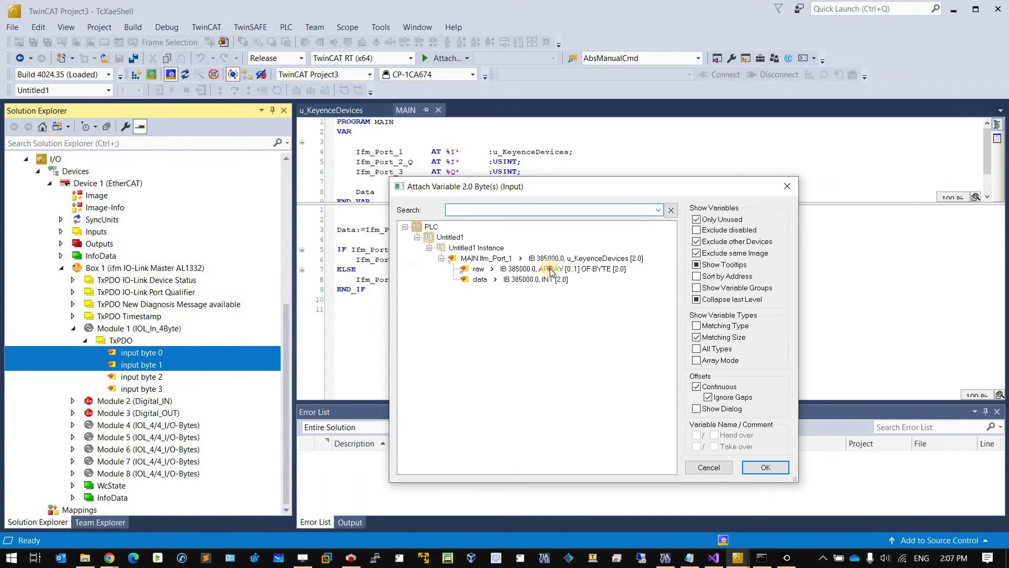
left_click(490, 270)
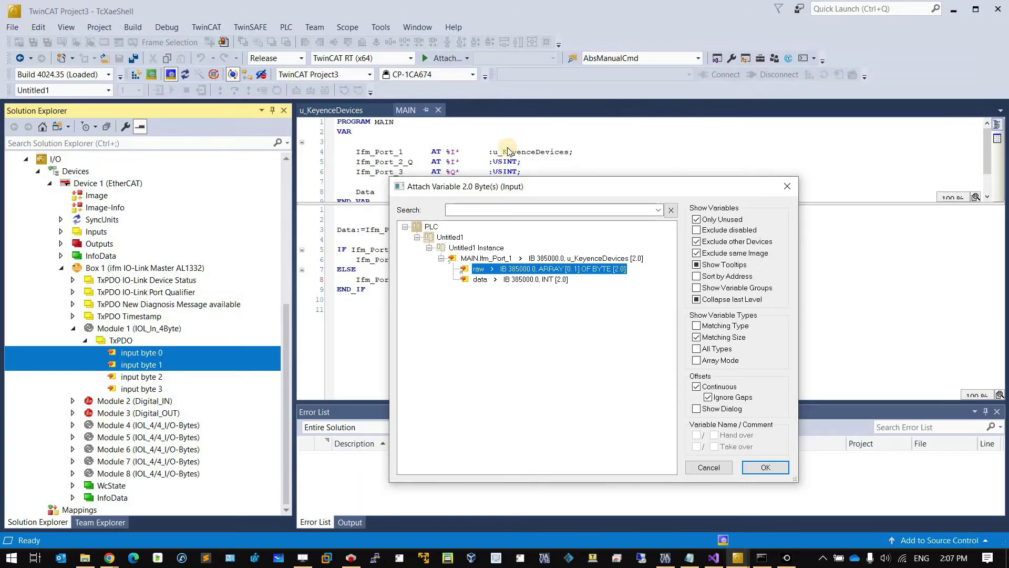
left_click(774, 472)
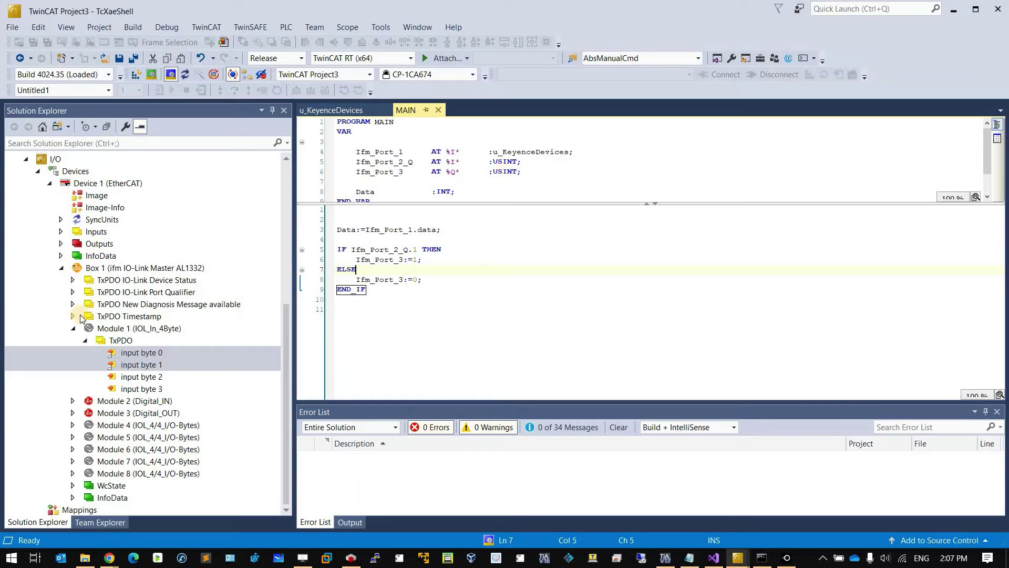
- Collapse Module 1 and link Qualifier of IO-Link Ch.2 under TxPDO IO-Link Port Qualifier to MAIN.Ifm_Port_2_Q
left_click(72, 328)
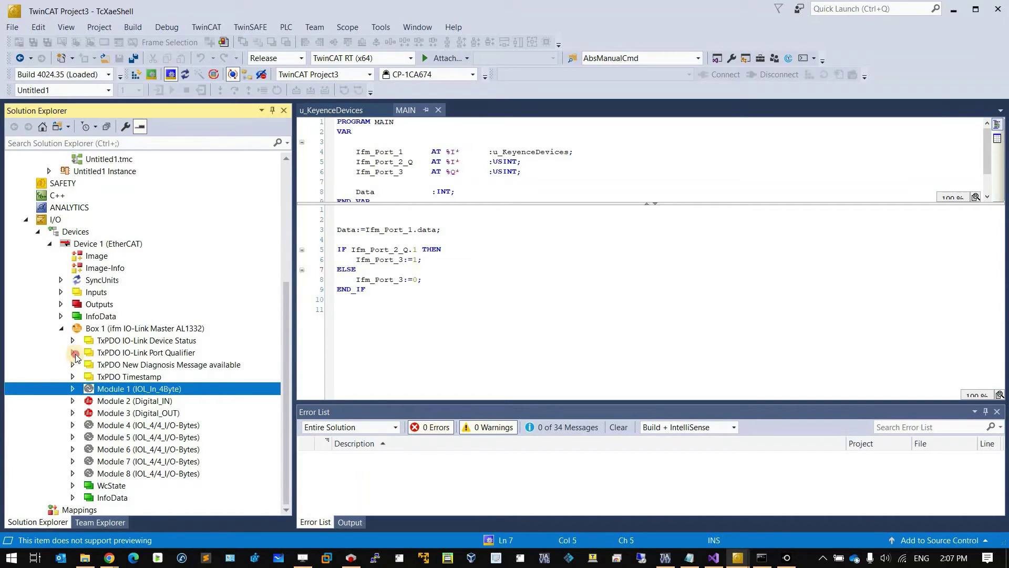
left_click(68, 353)
scroll(198, 298, "down", 3)
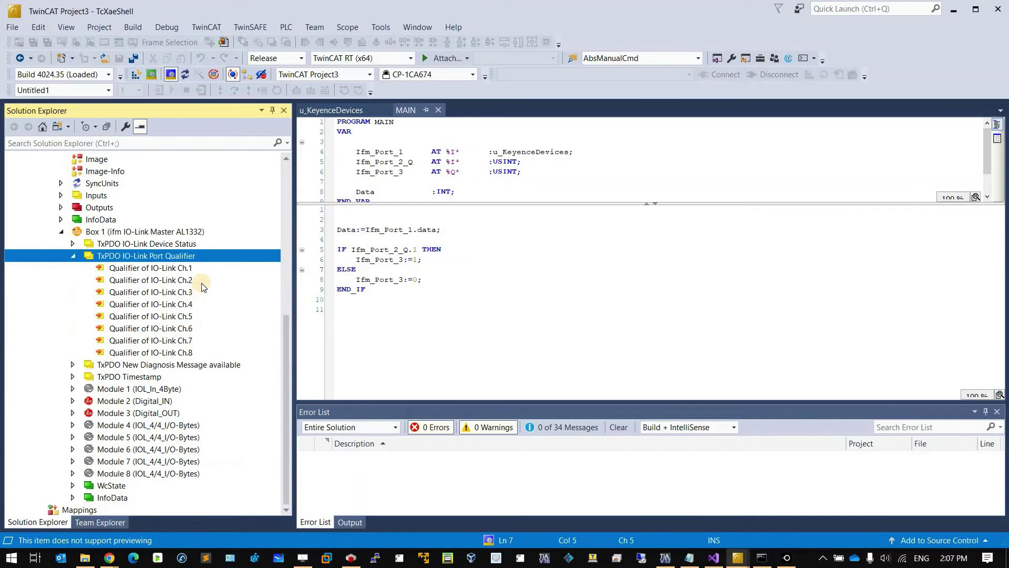
right_click(203, 281)
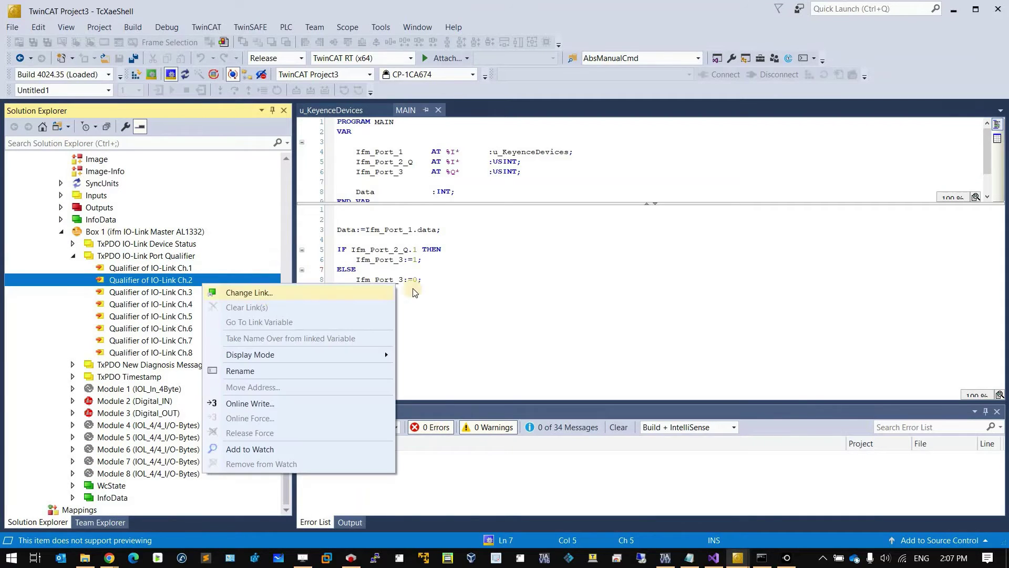
left_click(247, 293)
left_click(584, 303)
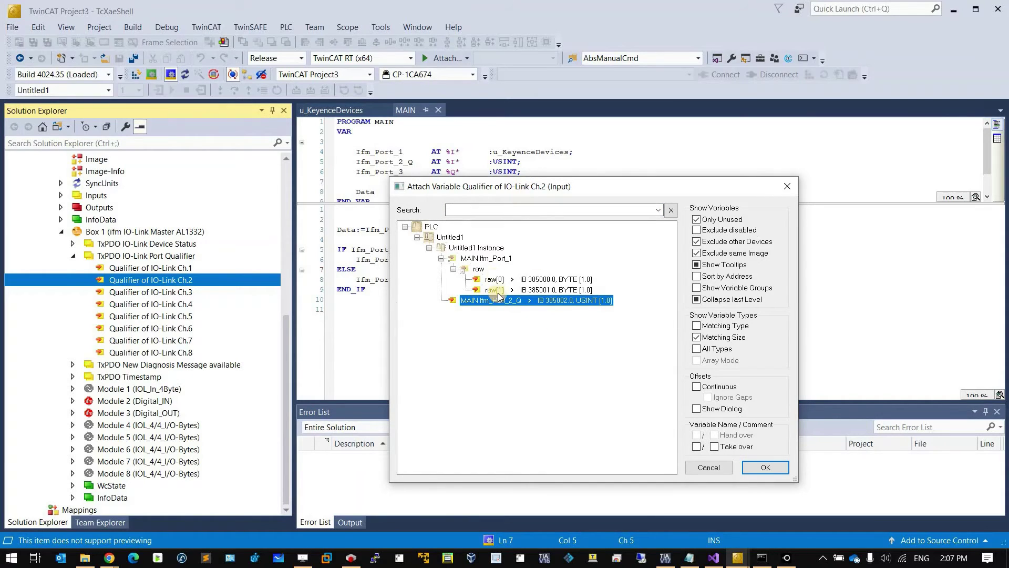
double_click(547, 303)
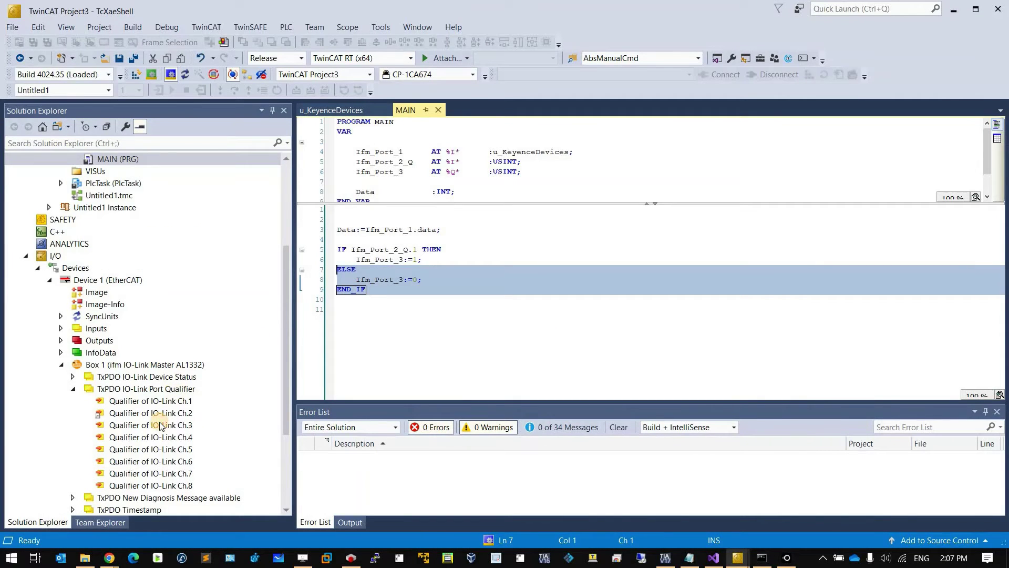
- Link output byte 0 in the RxPDO of Module 3 (Digital_OUT) to MAIN.Ifm_Port_3 and save the project
left_click(151, 424)
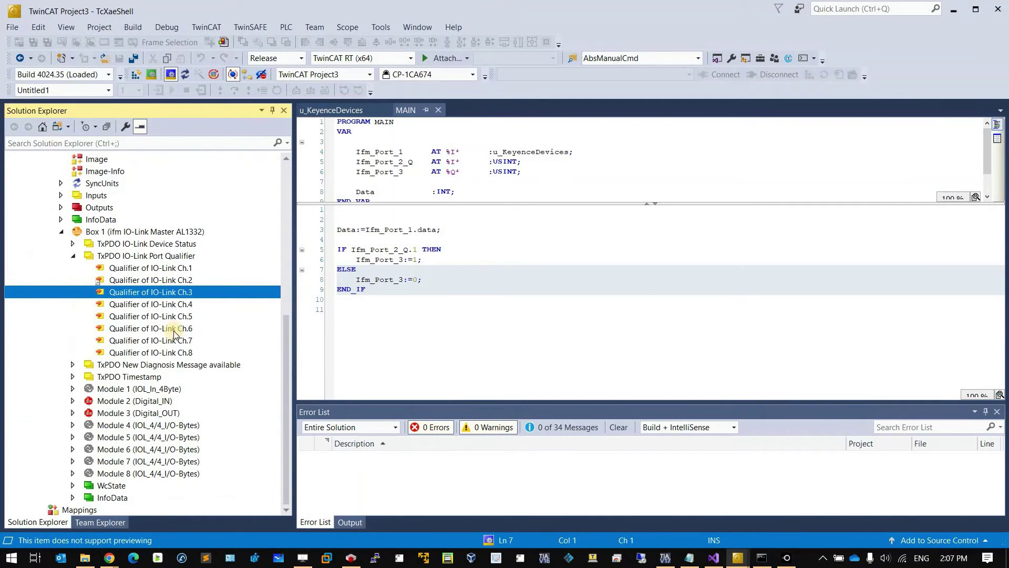
left_click(136, 416)
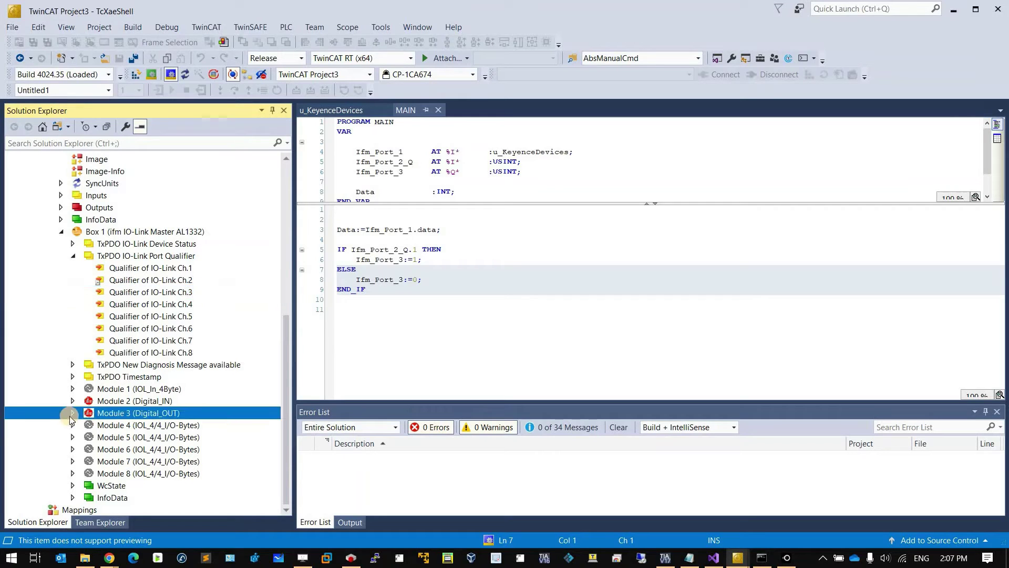
double_click(137, 417)
scroll(157, 386, "down", 2)
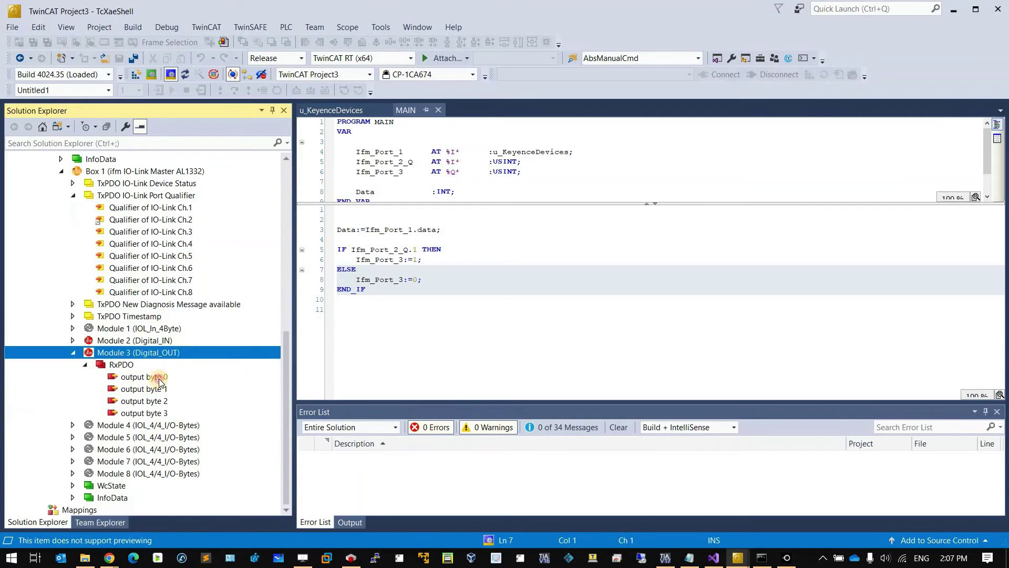
left_click(158, 377)
right_click(161, 377)
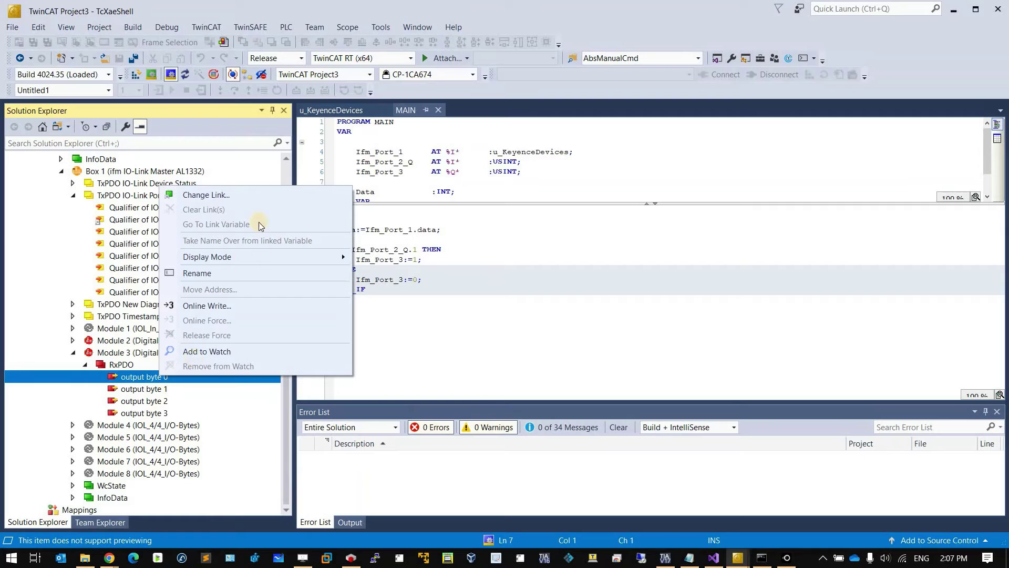
left_click(248, 195)
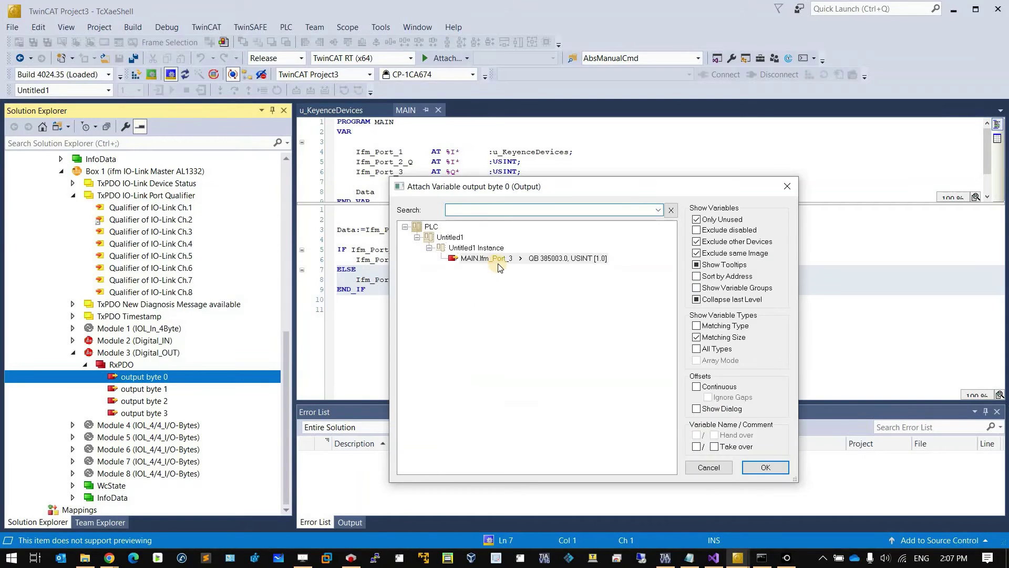
left_click_drag(449, 187, 389, 219)
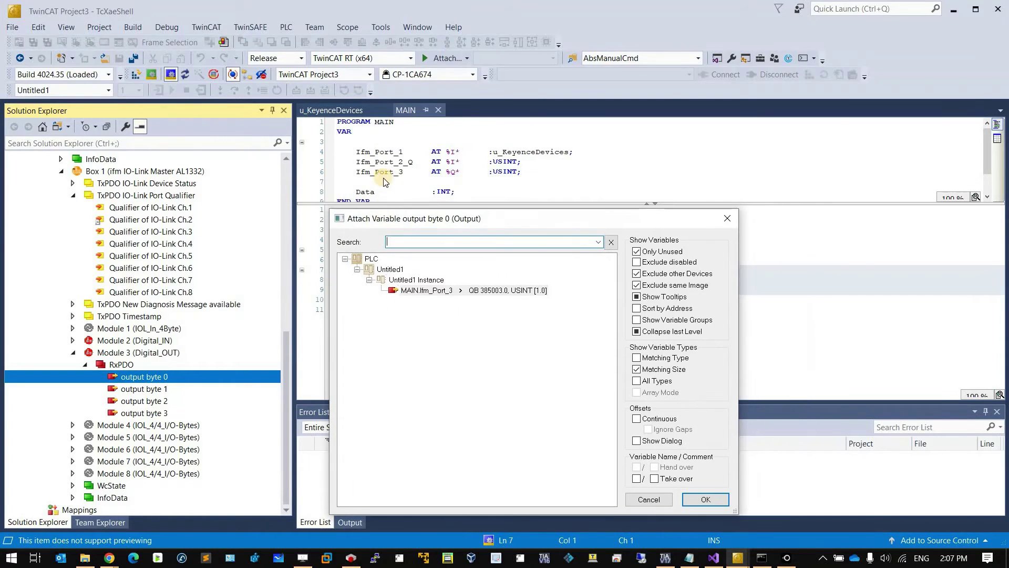
double_click(469, 291)
key("ctrl+s")
- Activate the configuration on target CP-1CA674 and restart the TwinCAT system in Run Mode
scroll(113, 306, "up", 4)
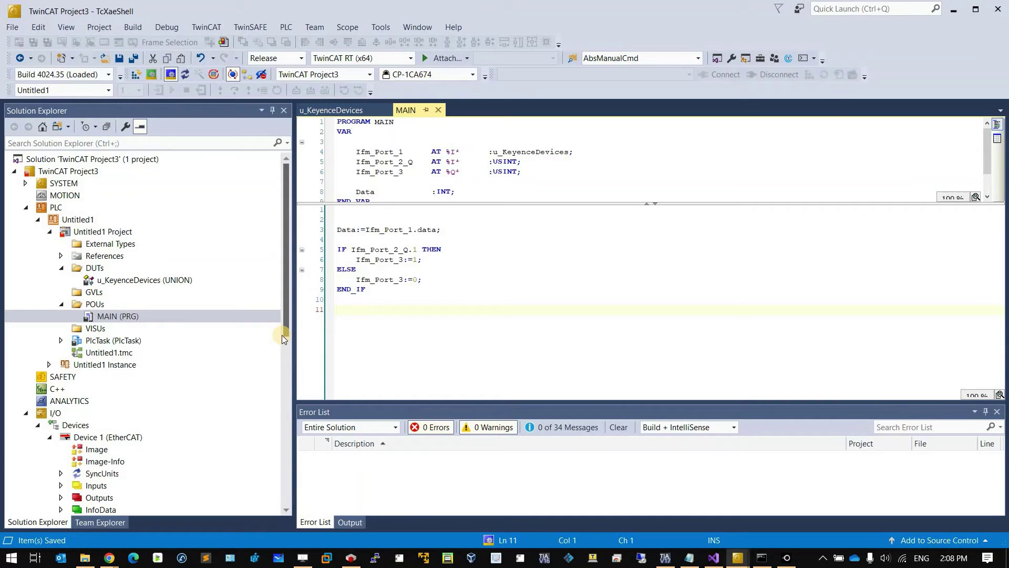
left_click(135, 74)
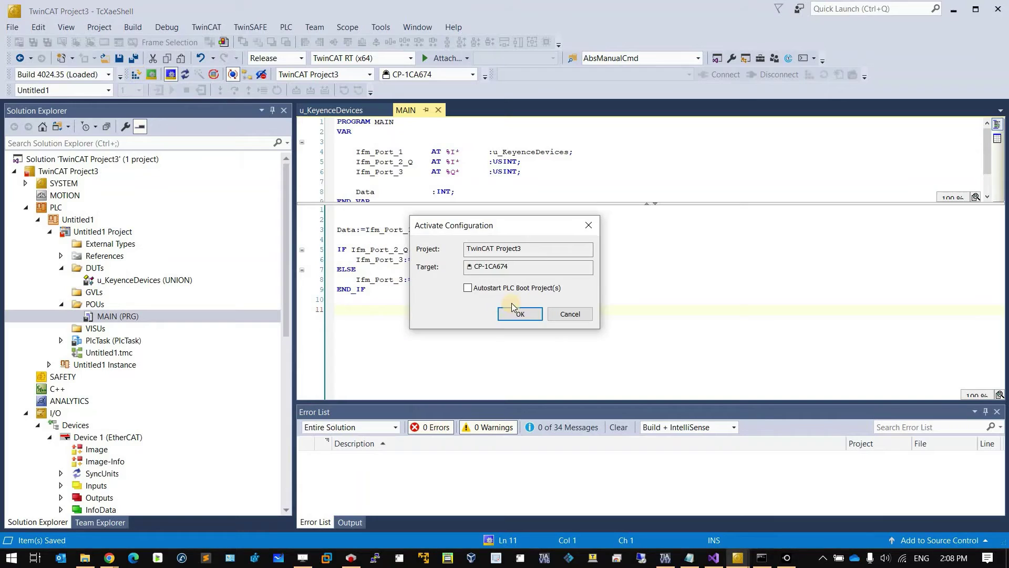
left_click(507, 311)
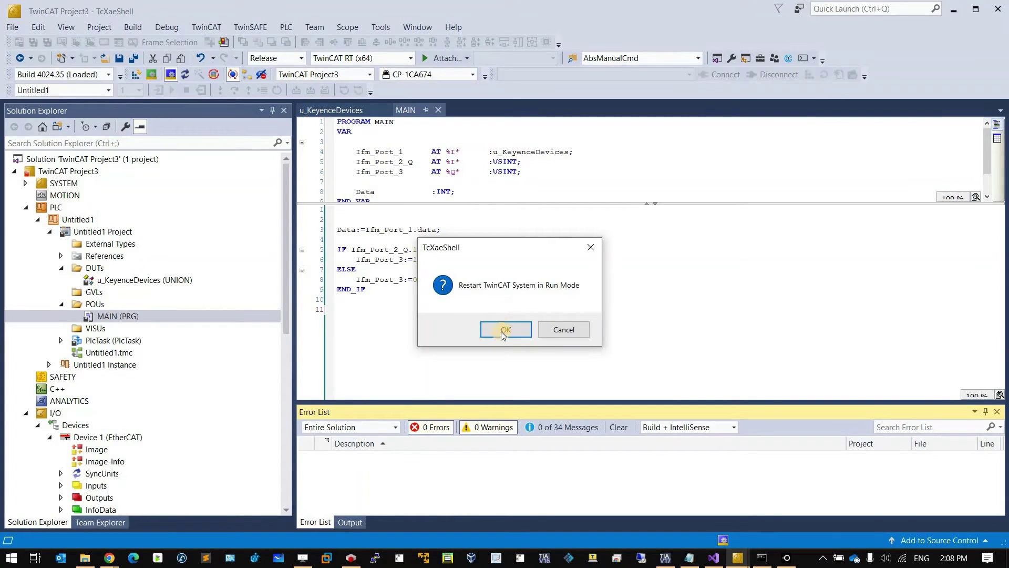
left_click(504, 329)
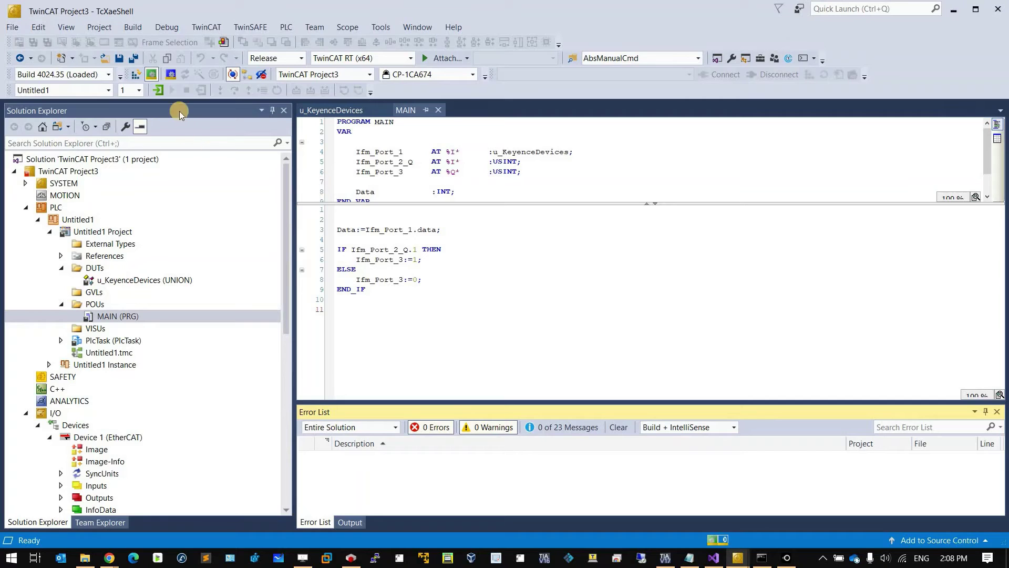
- Log in to the PLC, create and download application Port_851, and start the program
left_click(163, 94)
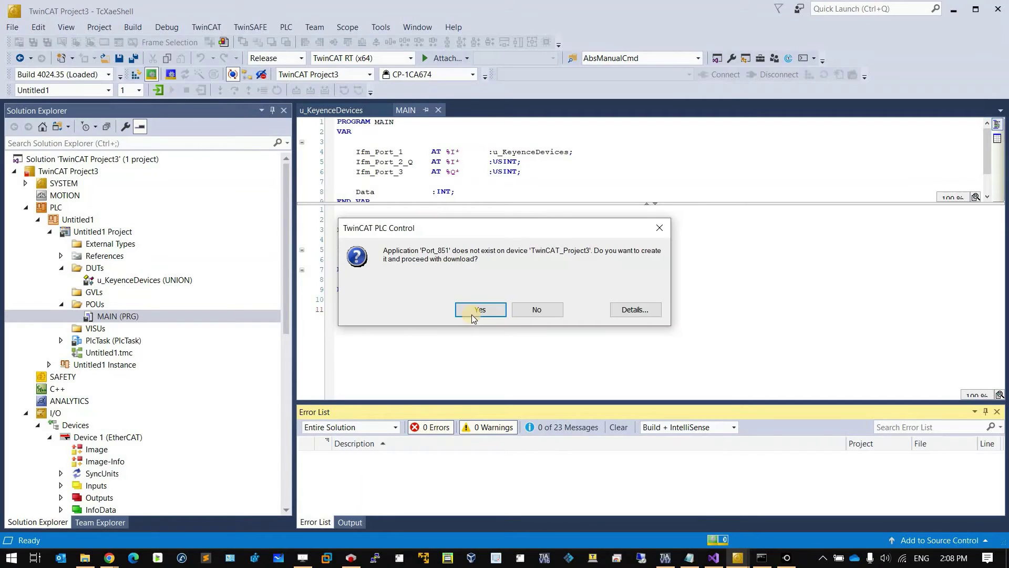
left_click(473, 311)
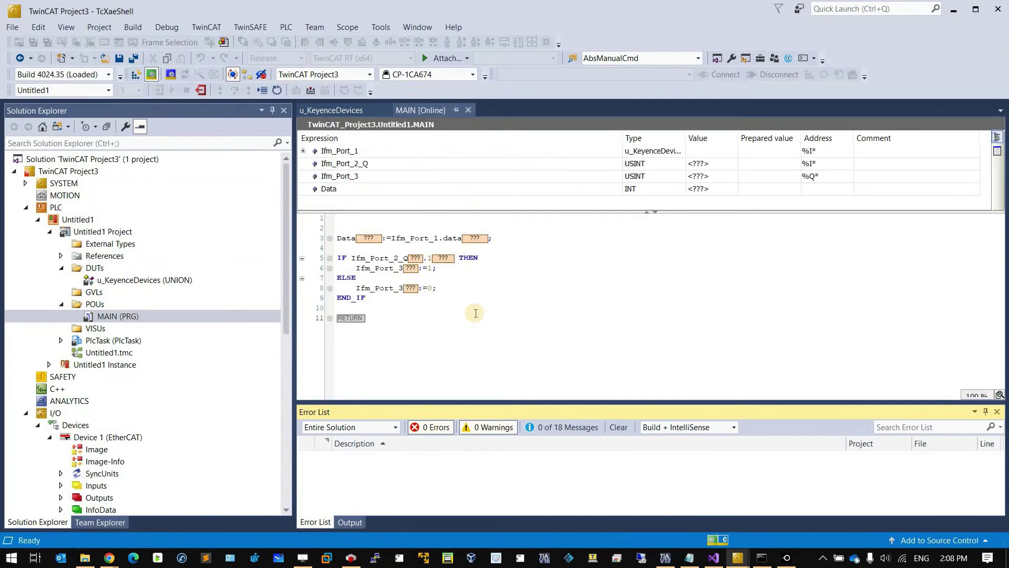
left_click(168, 92)
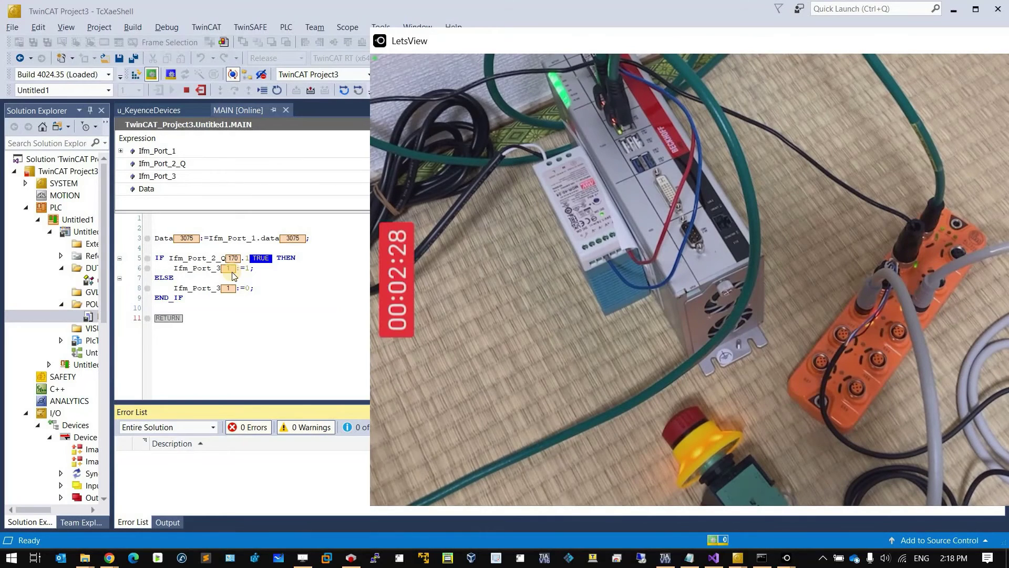
- Log out of the PLC, then declare _temp_Data_port as u_KeyenceDevices below Ifm_Port_1 in MAIN and save
left_click(221, 126)
key("shift+F8")
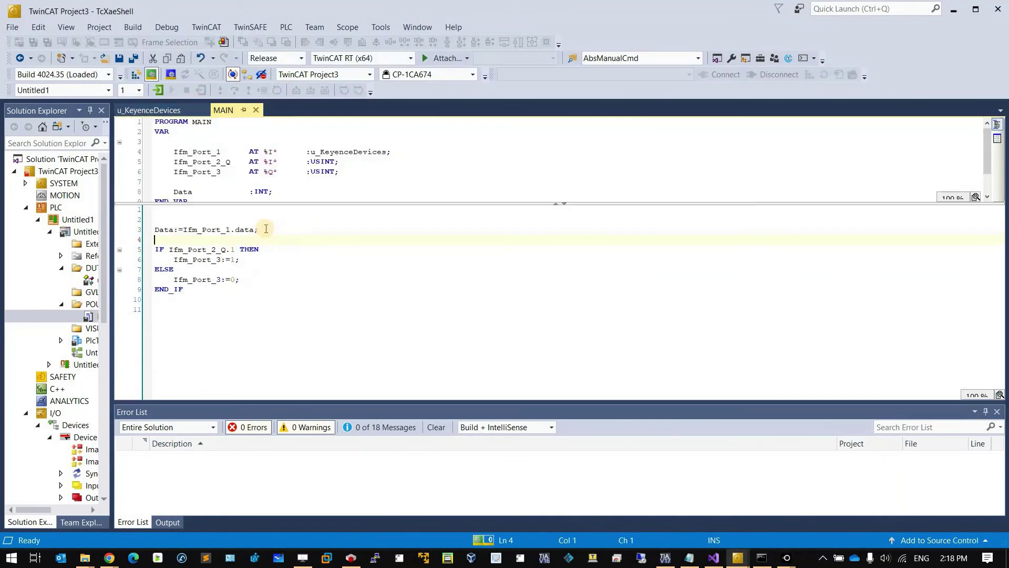
left_click(289, 189)
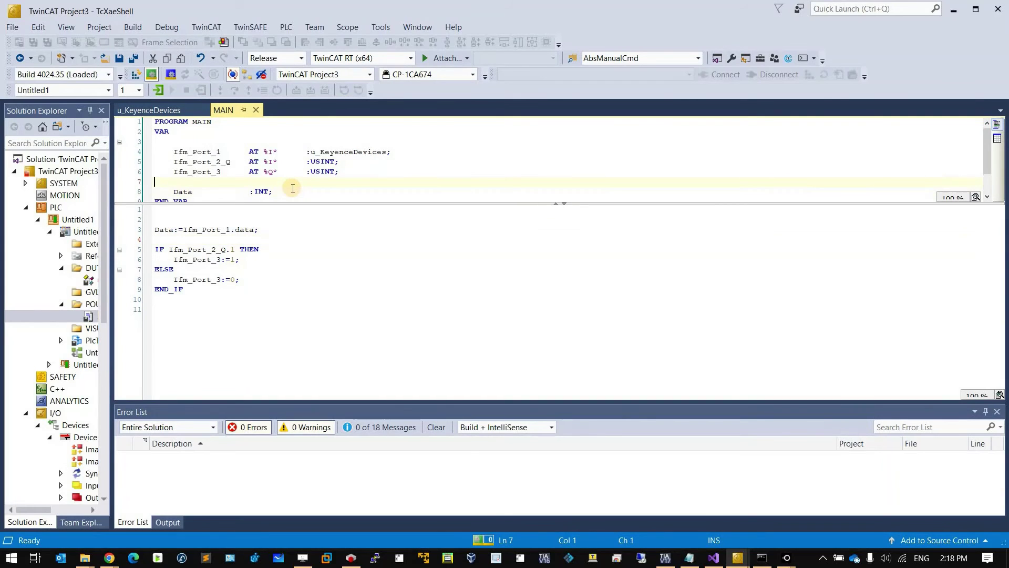
key("Tab")
key("Return")
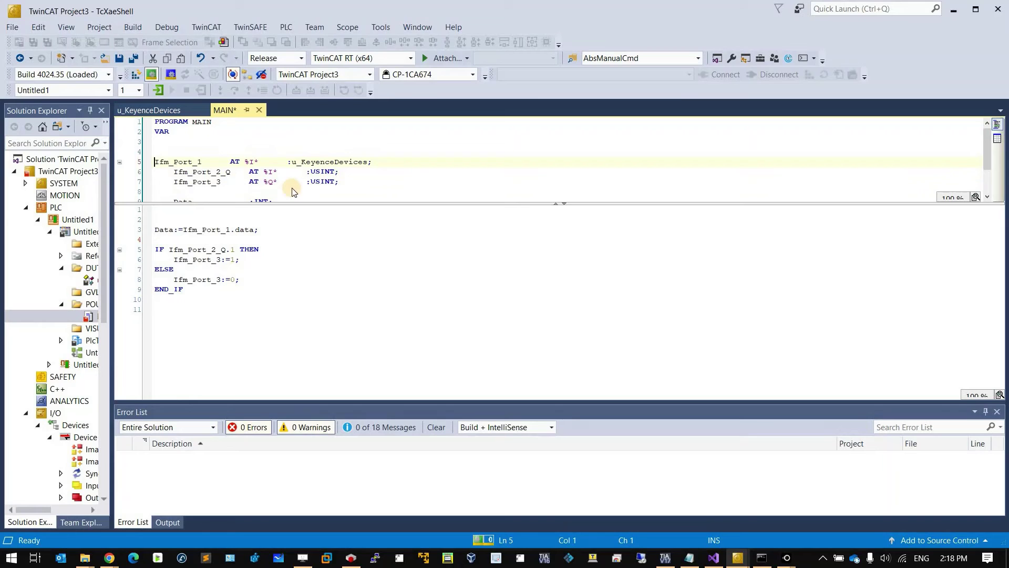
key("BackSpace")
key("Return")
type("_")
key("BackSpace")
key("BackSpace")
key("BackSpace")
key("BackSpace")
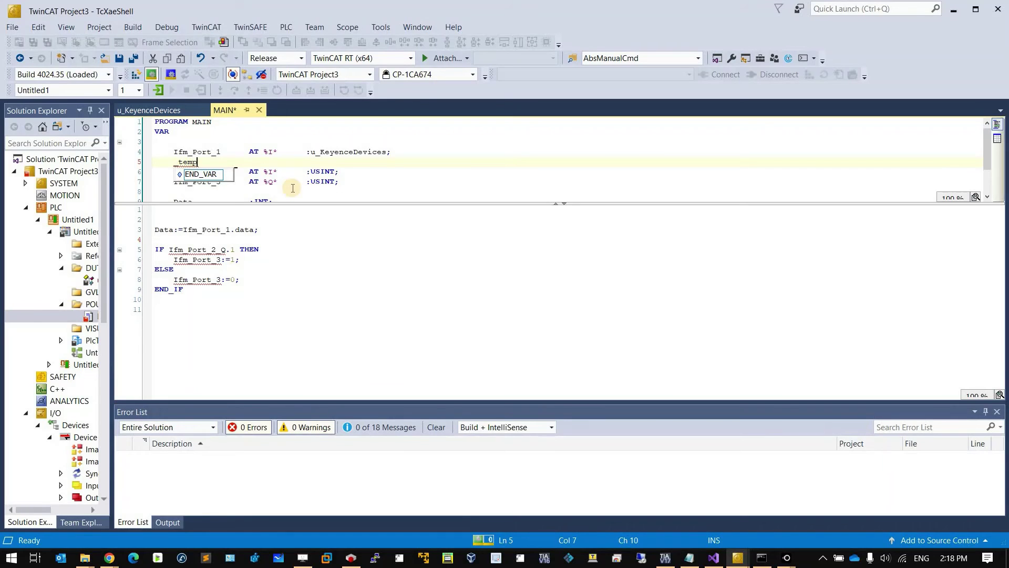
type("temp_Data_port :u_")
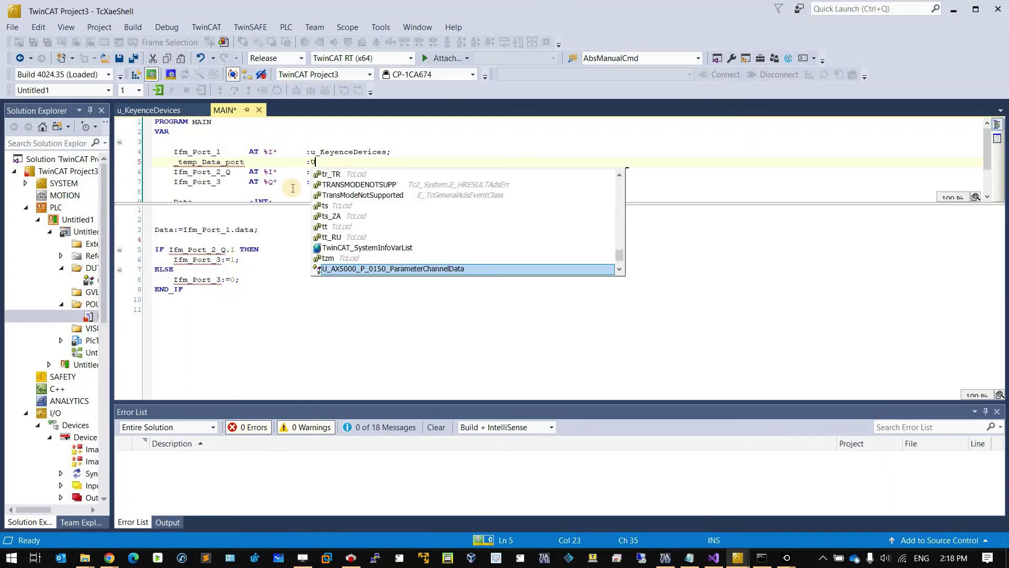
key("Return")
type(";")
key("ctrl+s")
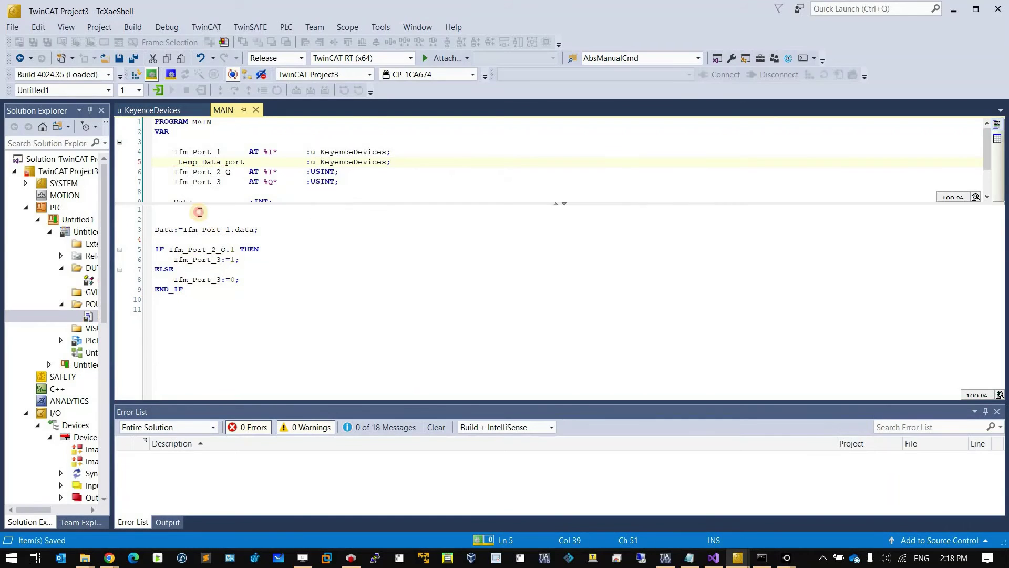
- Insert blank lines at the start of the MAIN code and add a // comment line above the Data assignment
left_click(200, 211)
key("Return")
key("Return")
key("Return")
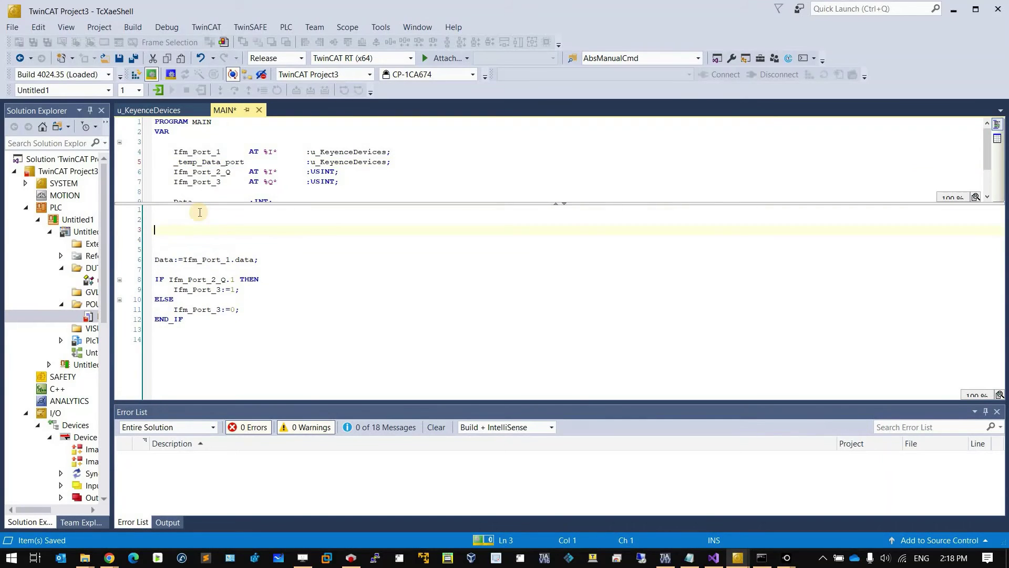
type("//")
key("Return")
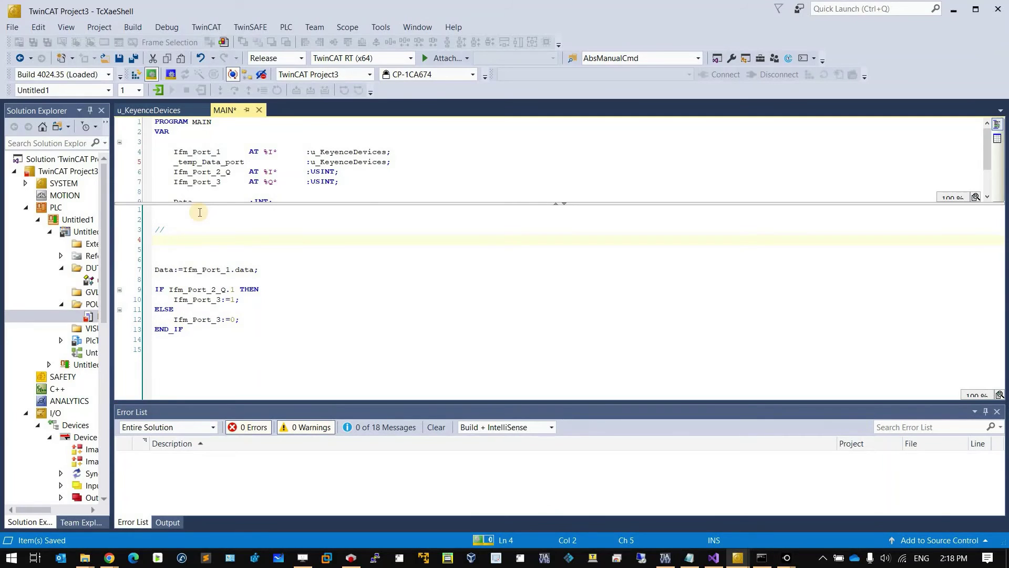
- Below the comment line, add the byte-swap assignment _temp_Data_port.raw[0]:=Ifm_Port_1.raw[1];
type("_temp")
key("Return")
type(".")
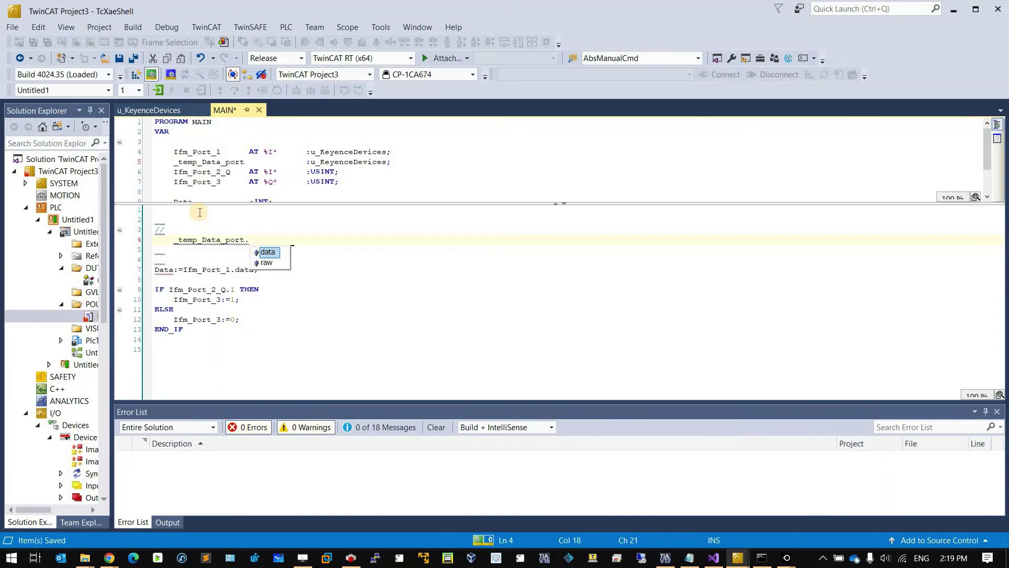
type("raw[0]:=Ifm_Port_1")
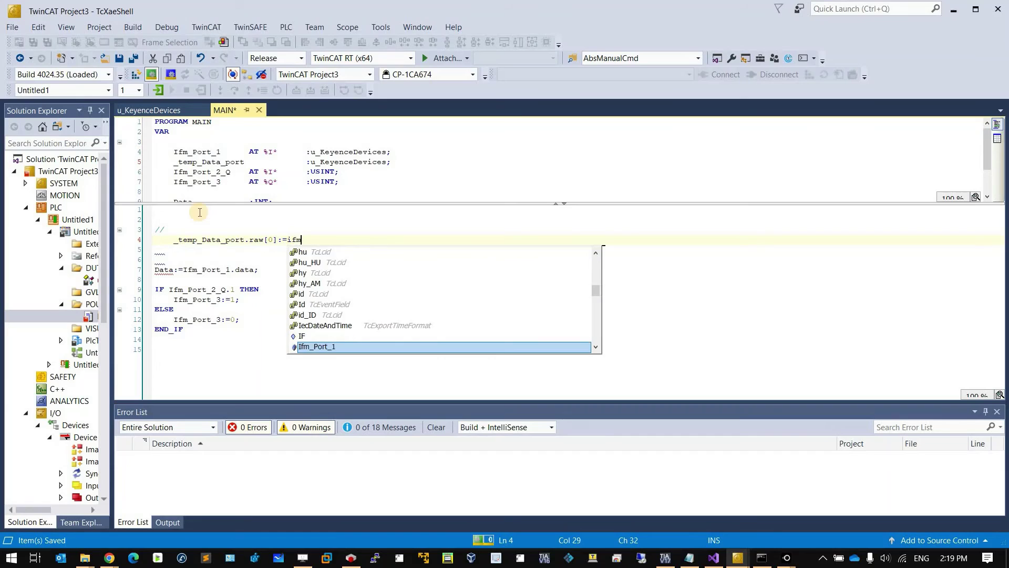
type(".")
key("Return")
key("Delete")
key("BackSpace")
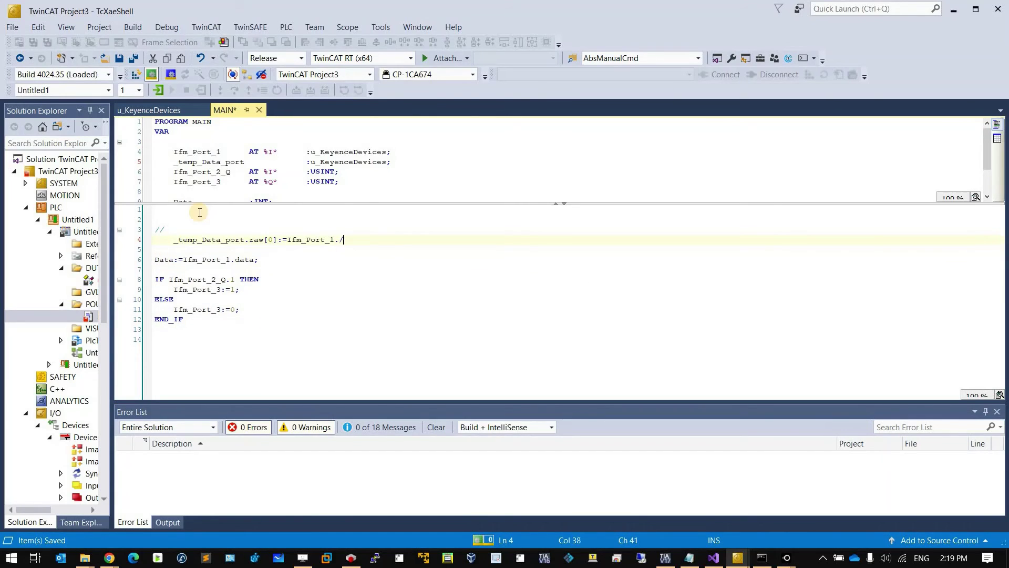
key("ctrl+space")
type("raw[1];")
key("Return")
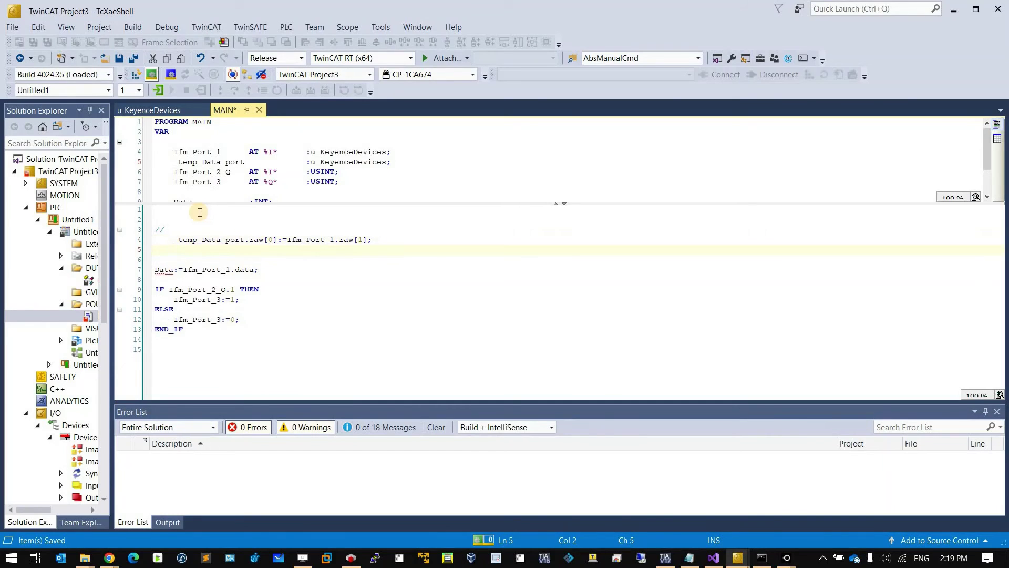
- Duplicate the byte-swap assignment below itself and change the copy to _temp_Data_port.raw[1]:=Ifm_Port_1.raw[0];
key("Down")
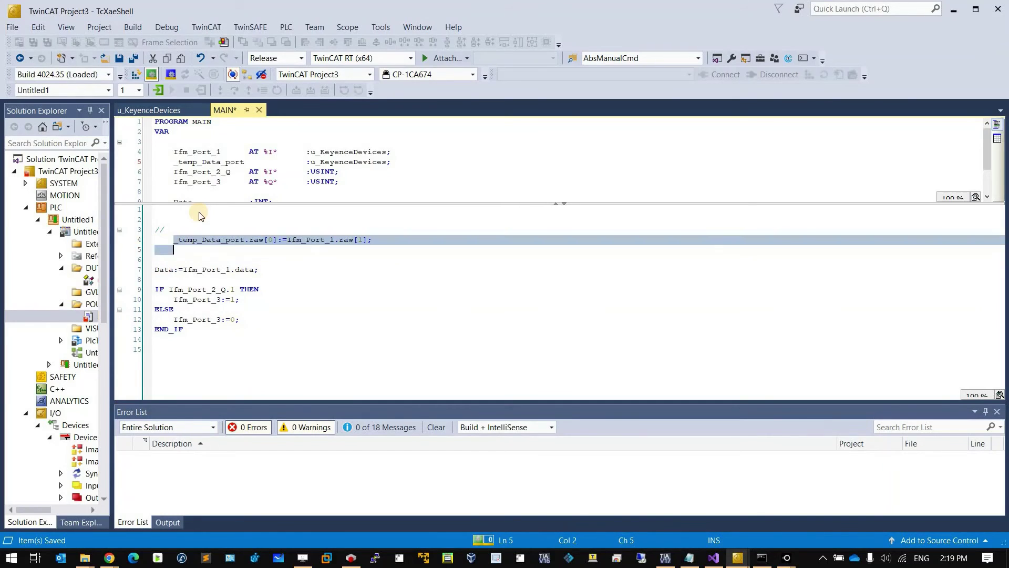
type("_temp_Data_port.raw[0]:=Ifm_Port_1.raw[1];")
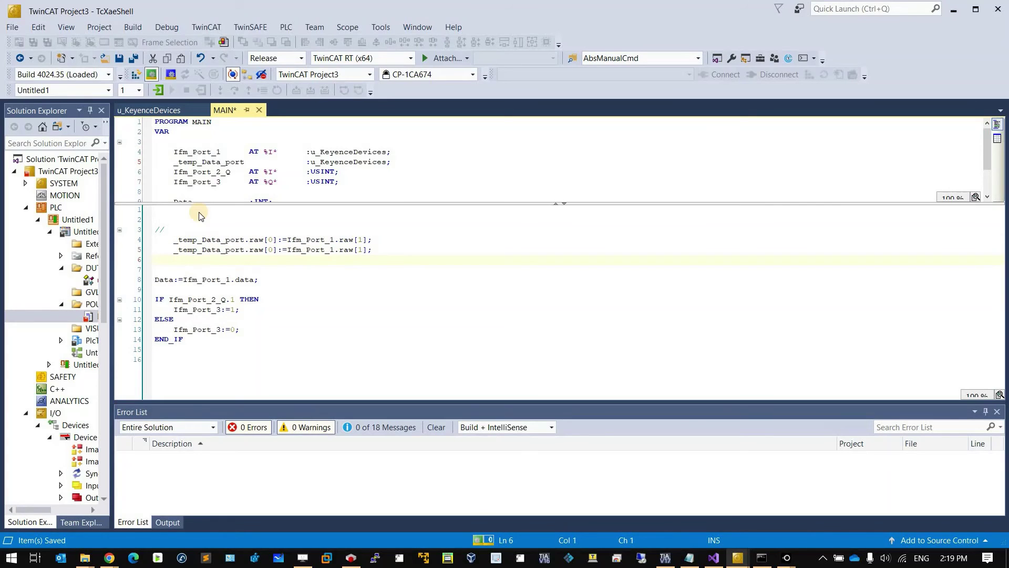
key("Right")
key("Right")
key("Right")
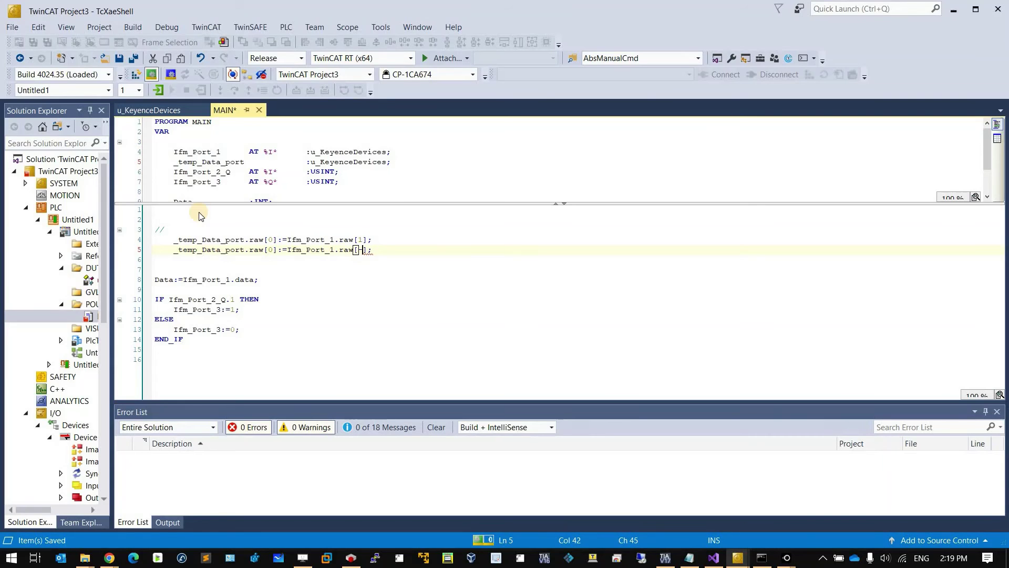
key("Left")
key("Left")
key("Left")
key("Left")
key("Left")
key("Left")
key("Left")
key("Left")
key("Left")
key("Left")
key("Left")
key("Left")
key("Left")
key("Left")
key("Left")
key("Left")
key("Left")
key("Left")
key("ctrl+z")
key("Up")
- Move the Data assignment directly below the byte-swap lines, indented, and make it read Data:=_temp_Data_port.data;
key("Tab")
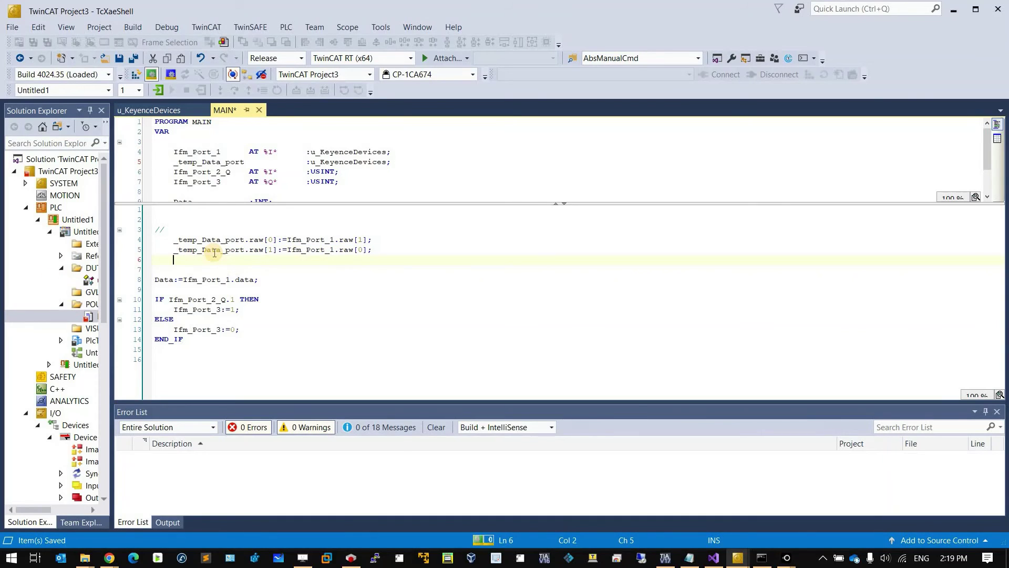
key("Up")
key("BackSpace")
key("Delete")
key("Left")
key("Left")
left_click_drag(201, 261, 276, 265)
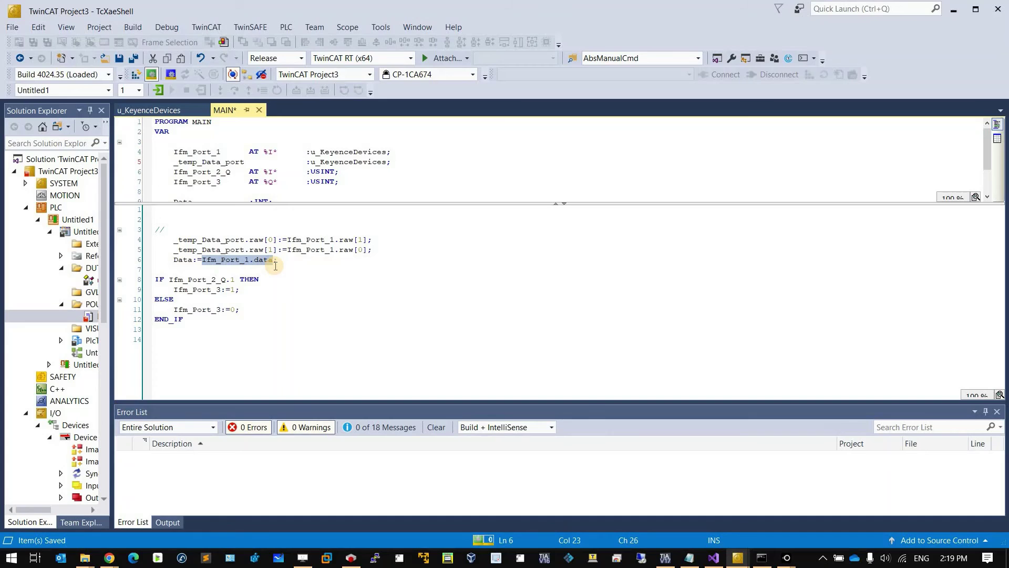
key("Delete")
type(")")
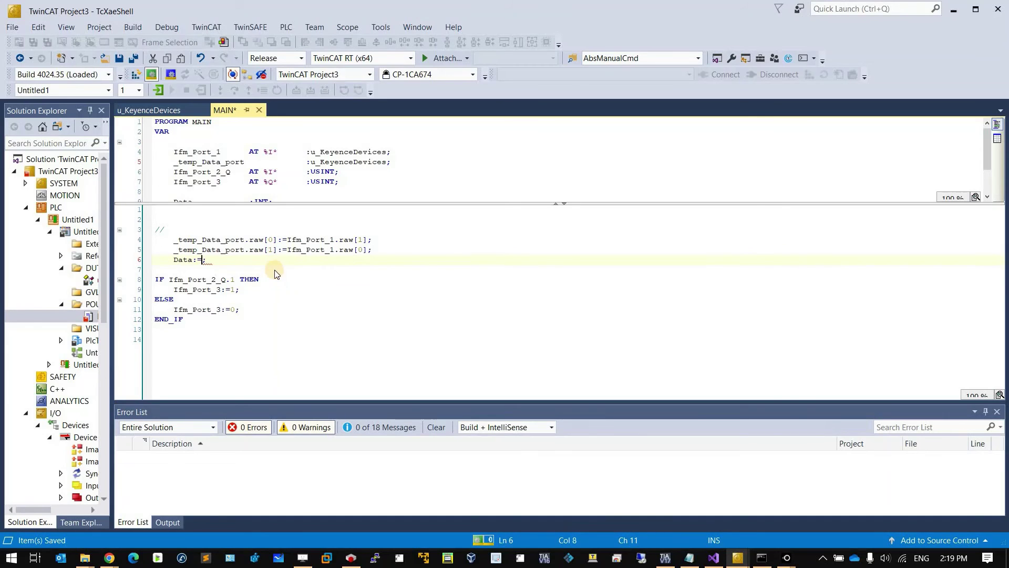
type("_temp_Data_port.data")
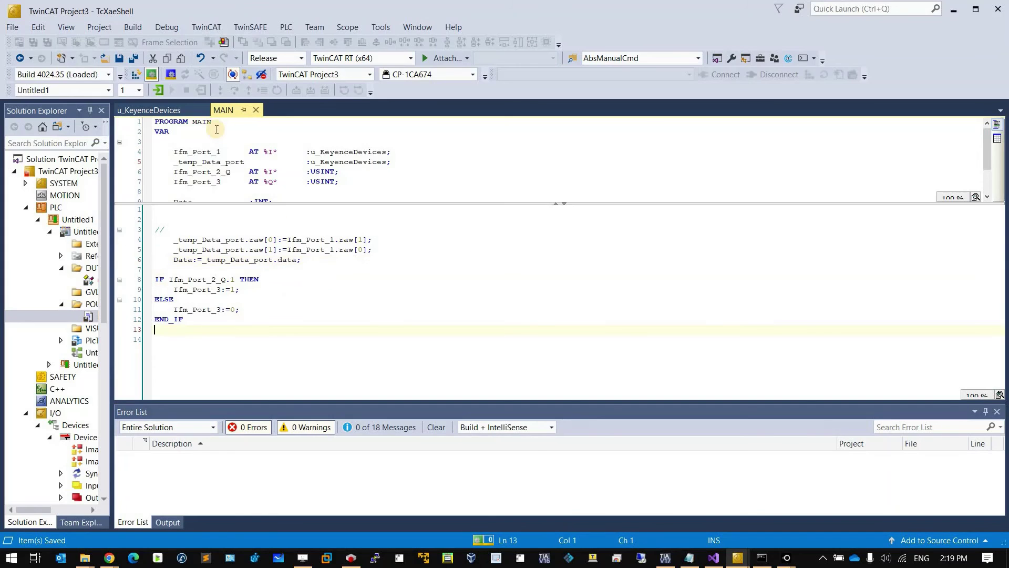
- Save MAIN and log in to the PLC with an online change
key("Down")
key("Down")
key("Down")
key("Down")
key("Down")
key("Down")
key("Down")
key("ctrl+F8")
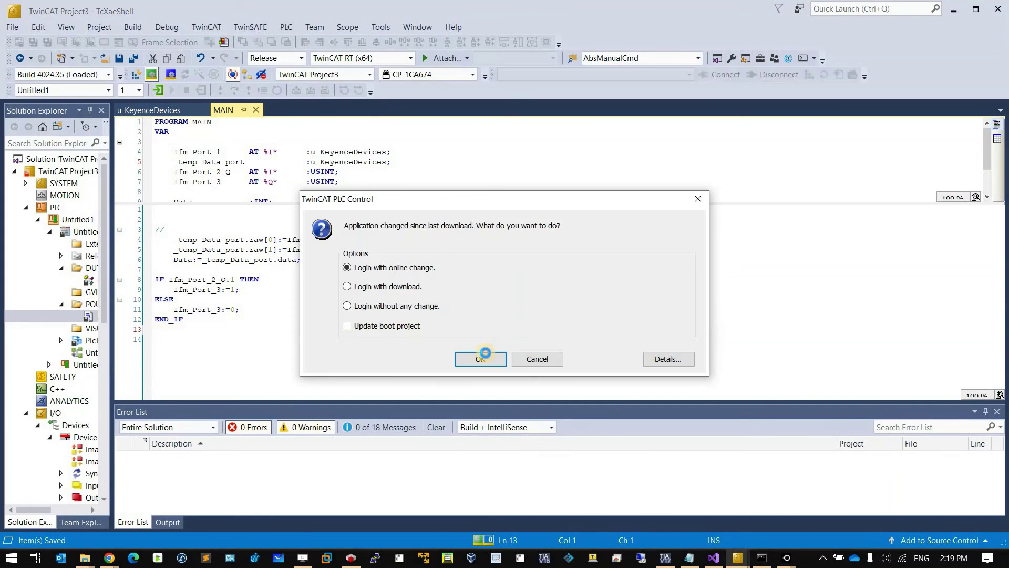
key("Return")
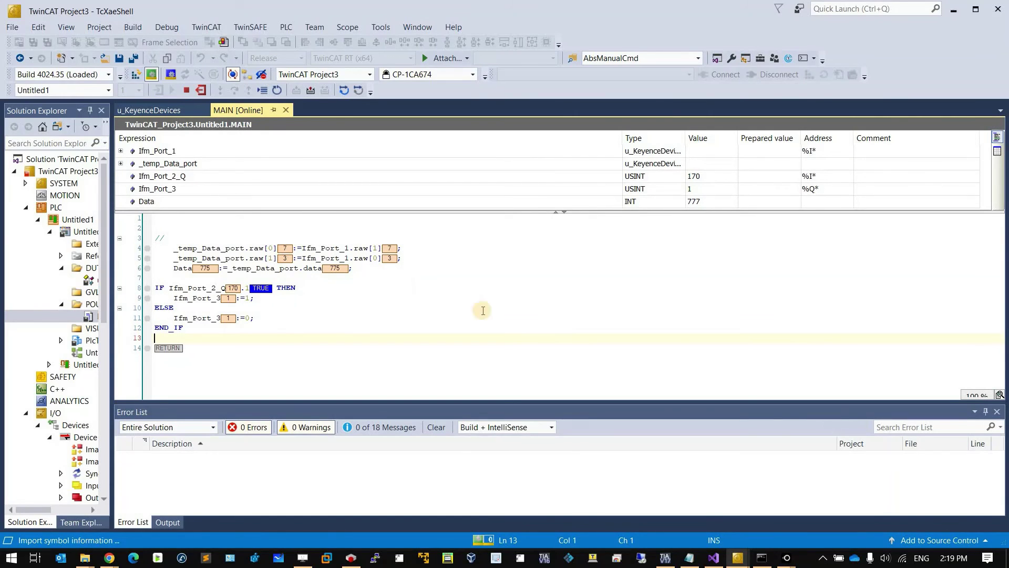
- Switch between the LetsView camera view and MAIN's online view to compare the sensor's display with the live Data value
mouse_move(786, 558)
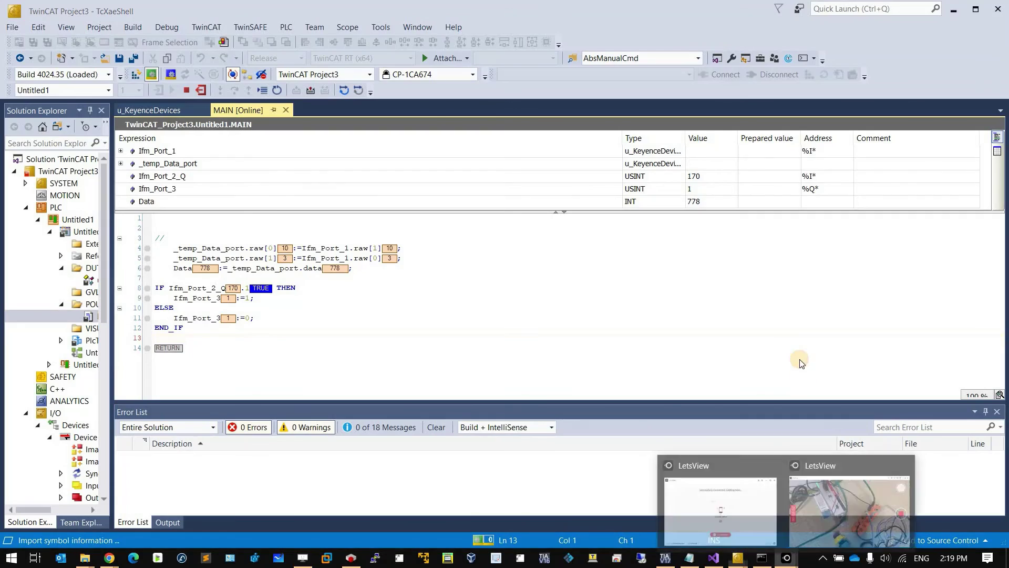
left_click(851, 502)
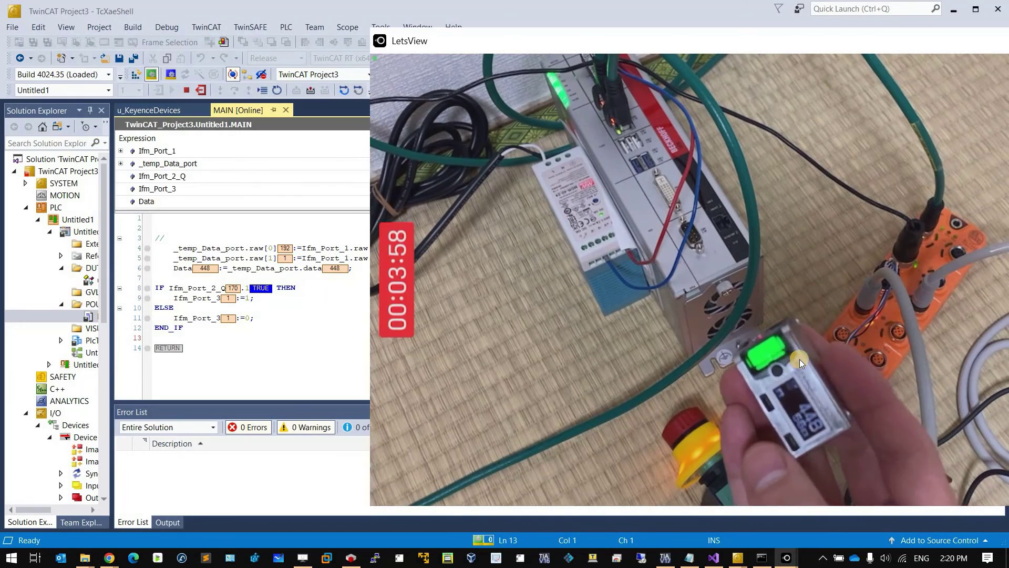
left_click(361, 309)
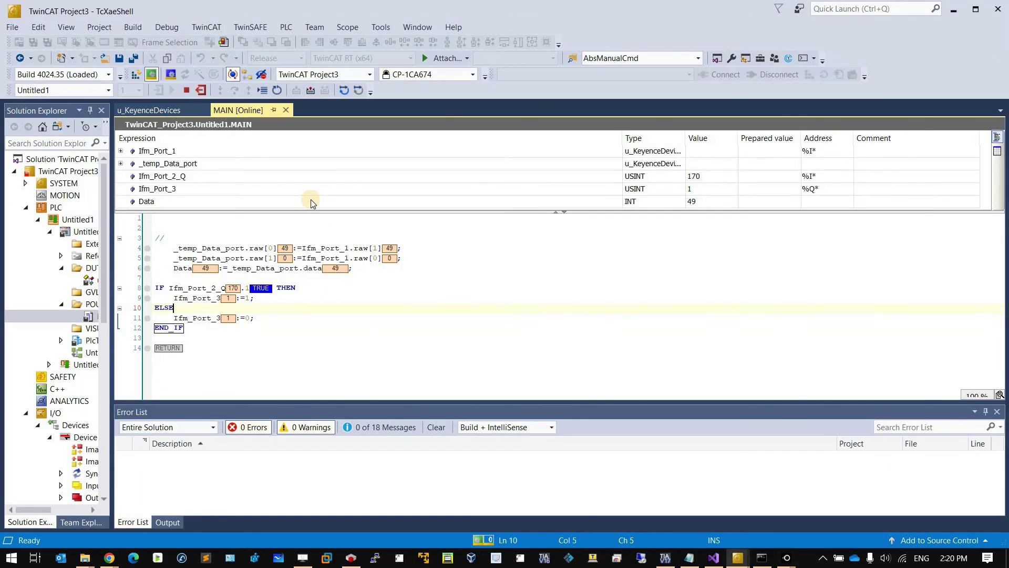
key("alt+Tab")
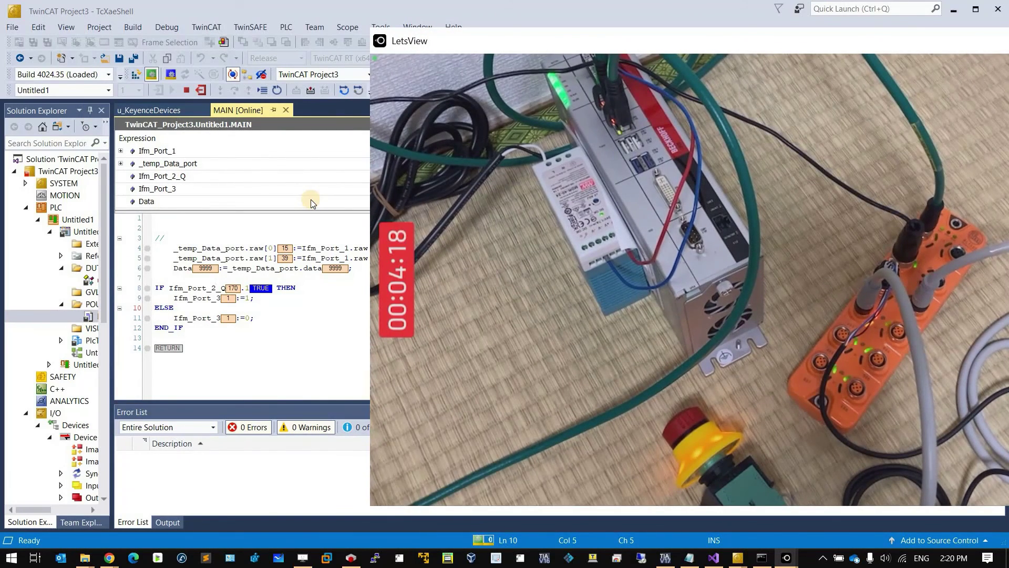
left_click(348, 283)
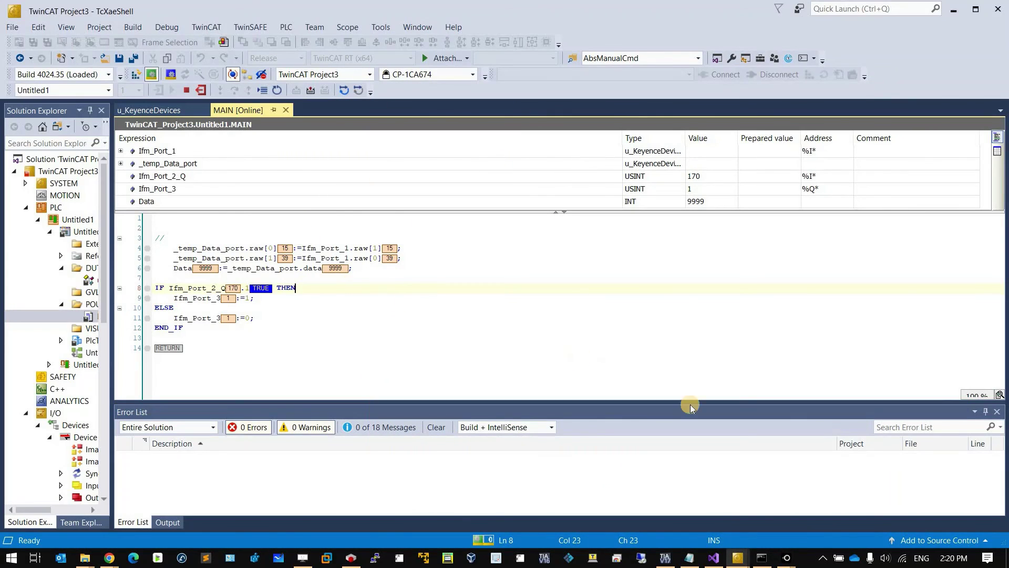
left_click(639, 338)
left_click(838, 501)
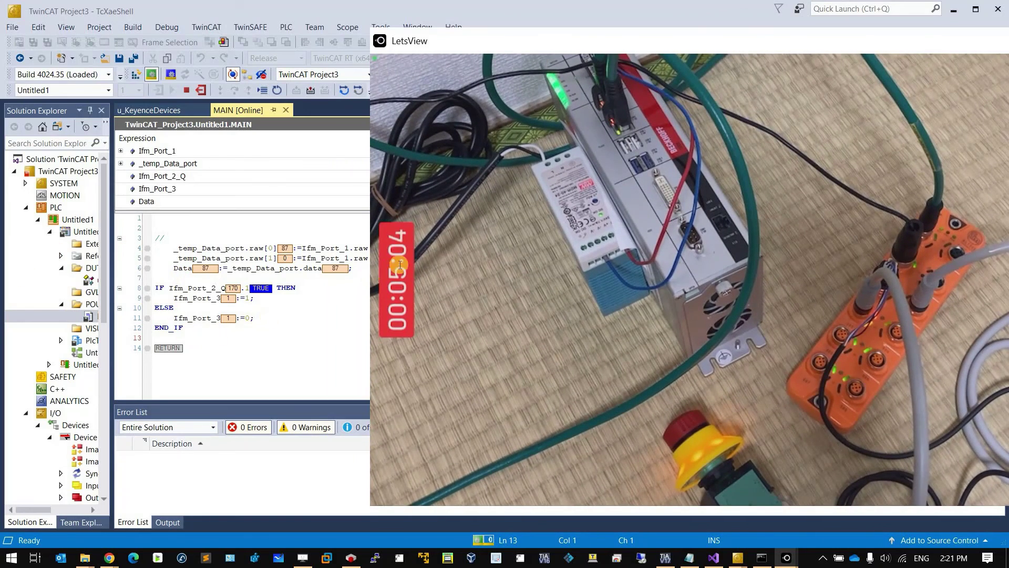
key("alt+Tab")
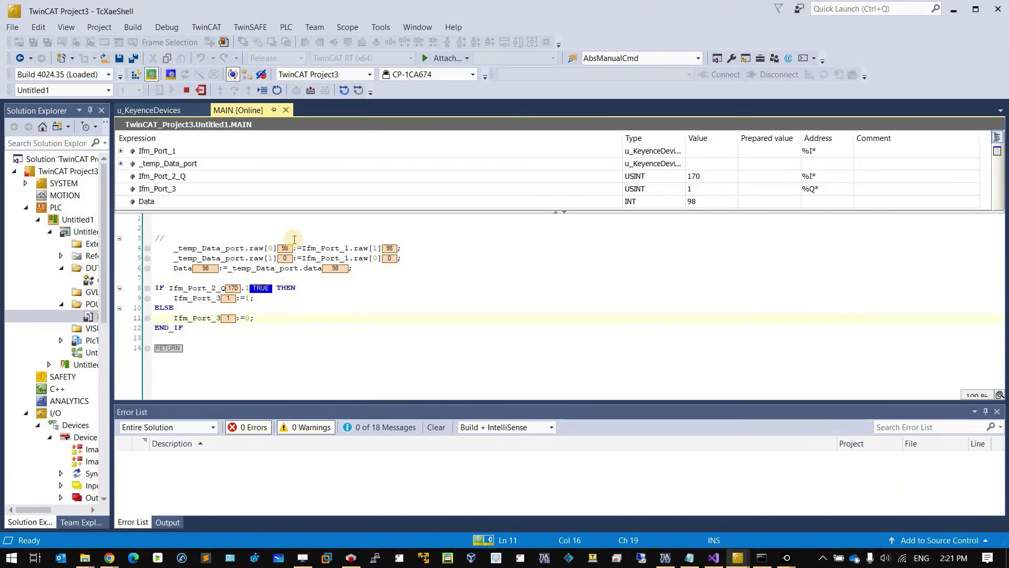